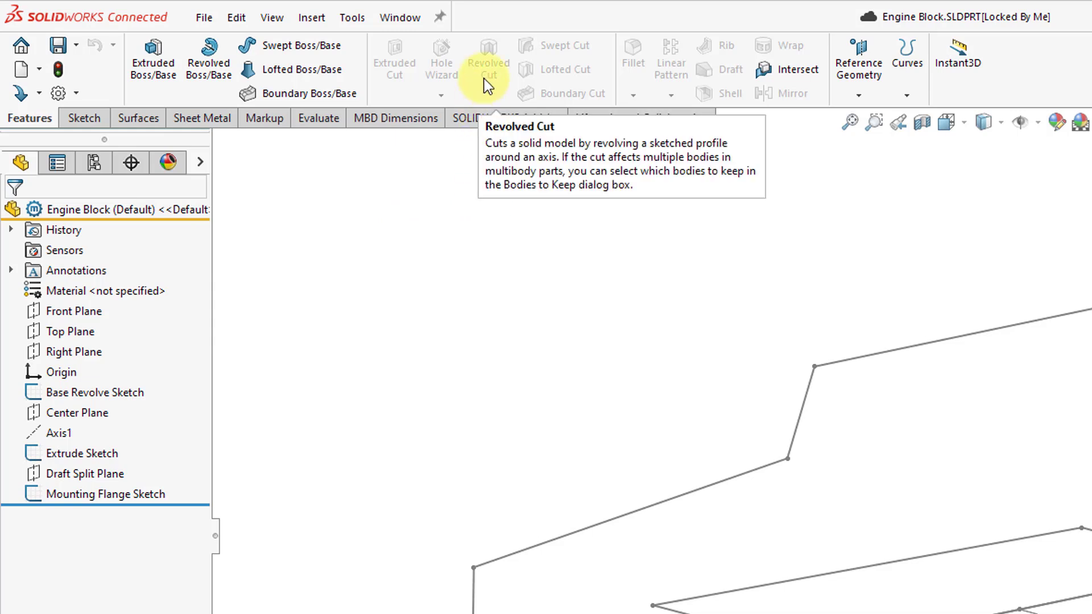
Revolve the Base Revolve Sketch 360 degrees about its long straight base line as a solid boss
click(137, 121)
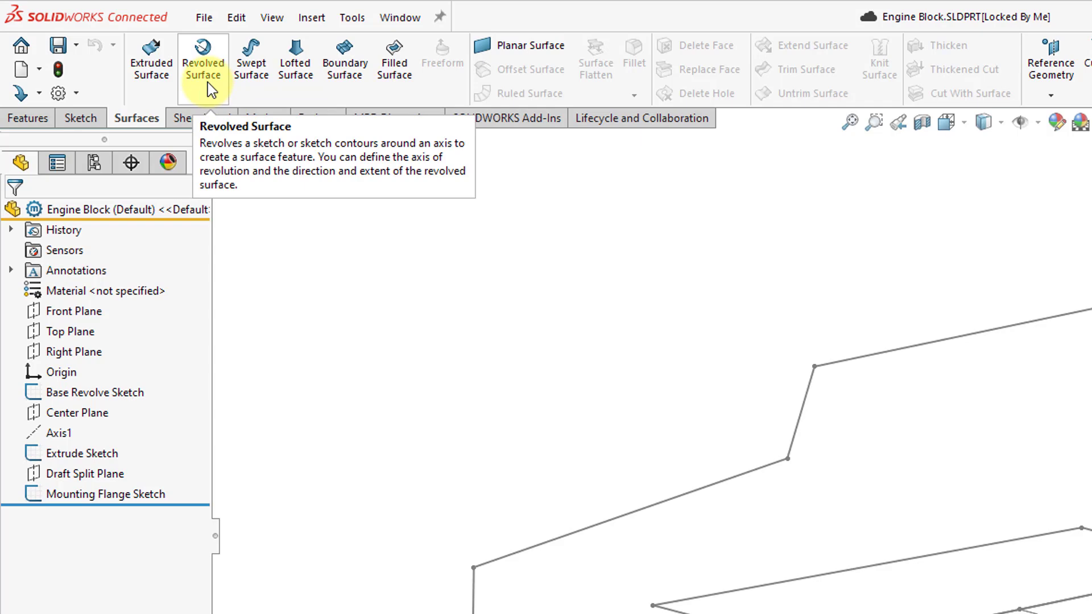
click(37, 123)
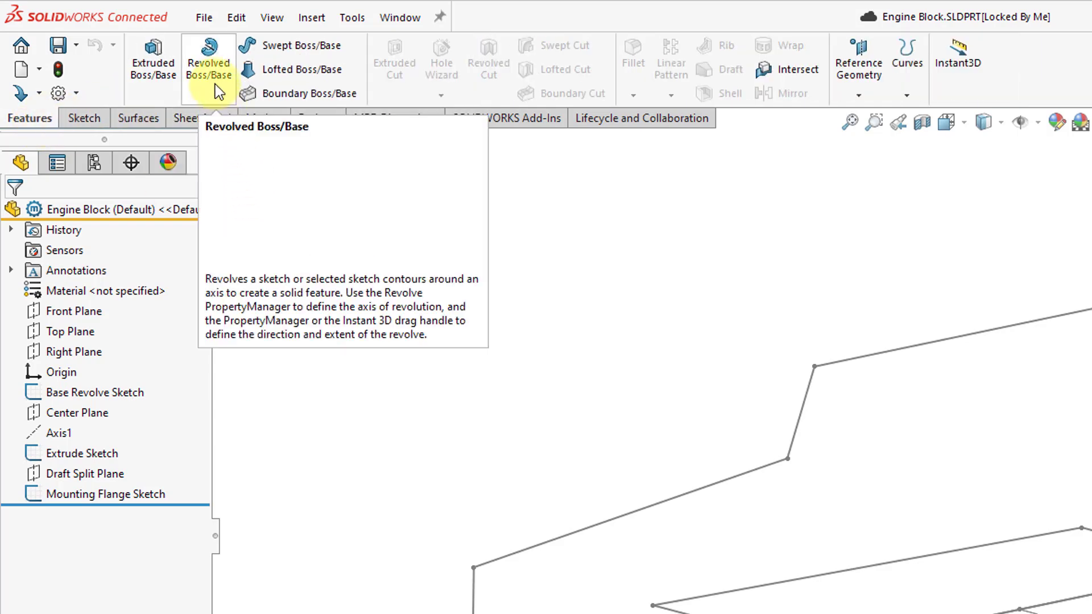
click(214, 79)
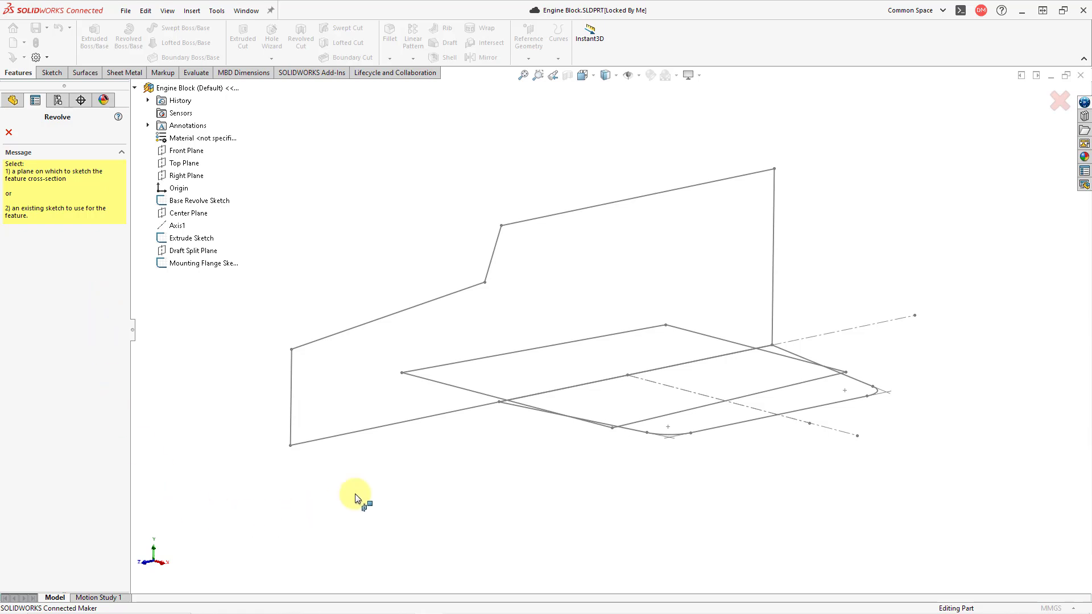
click(364, 434)
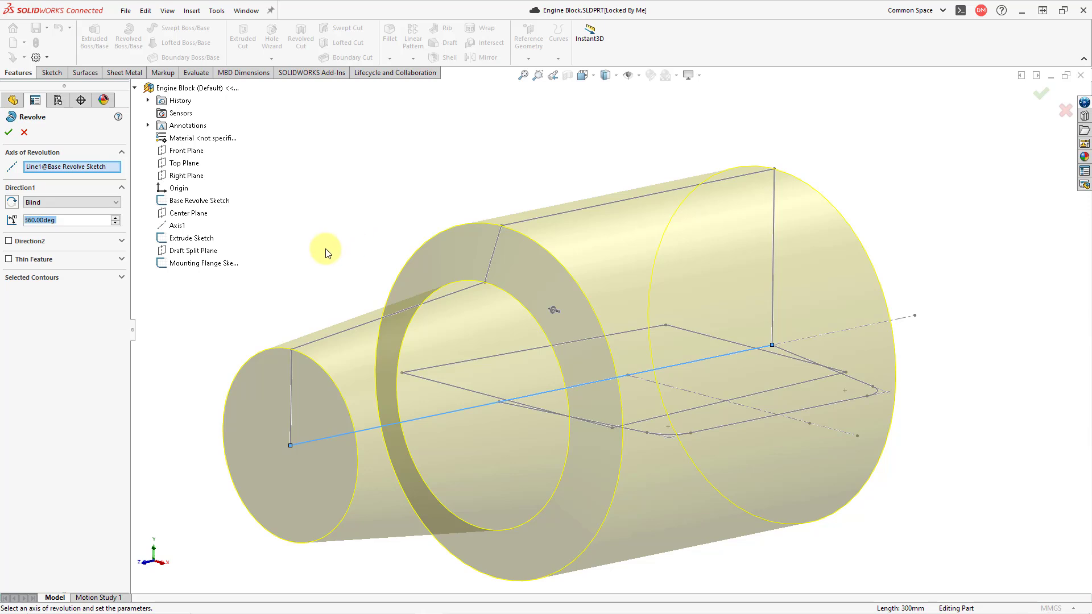
click(121, 242)
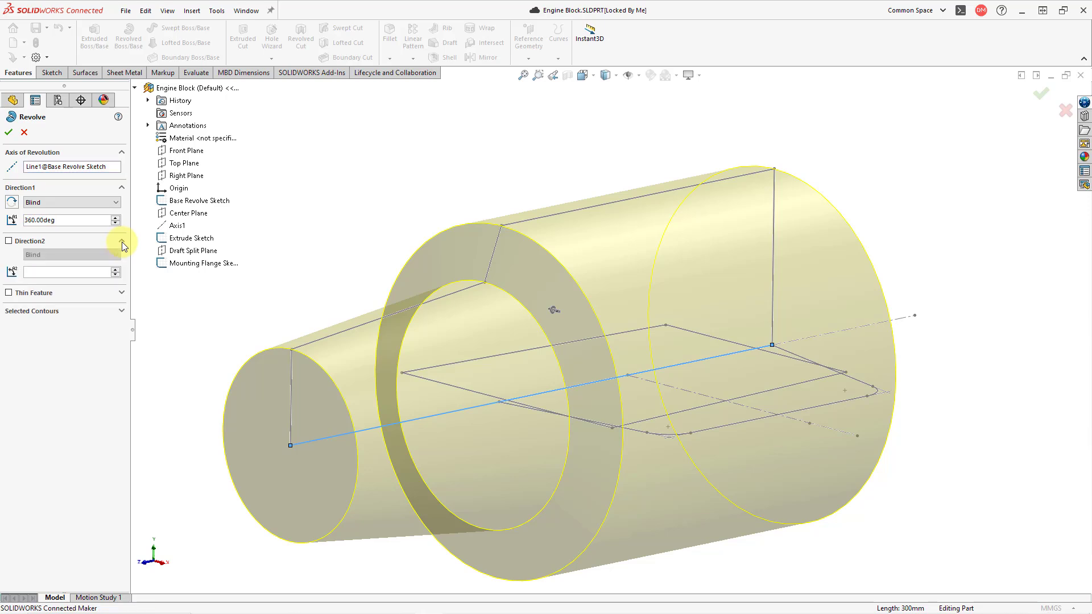
click(89, 312)
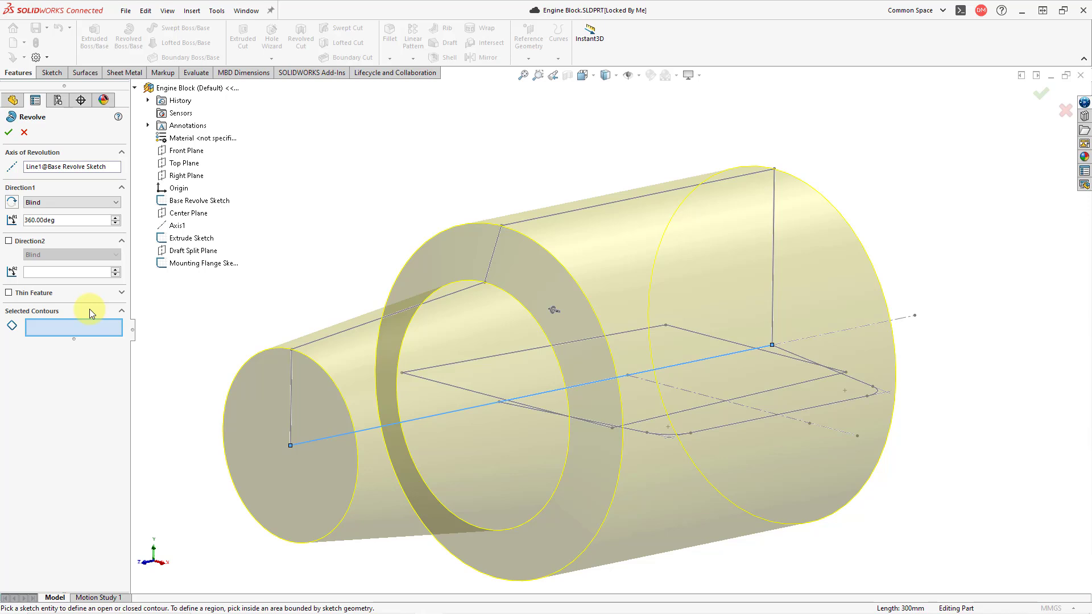
click(8, 135)
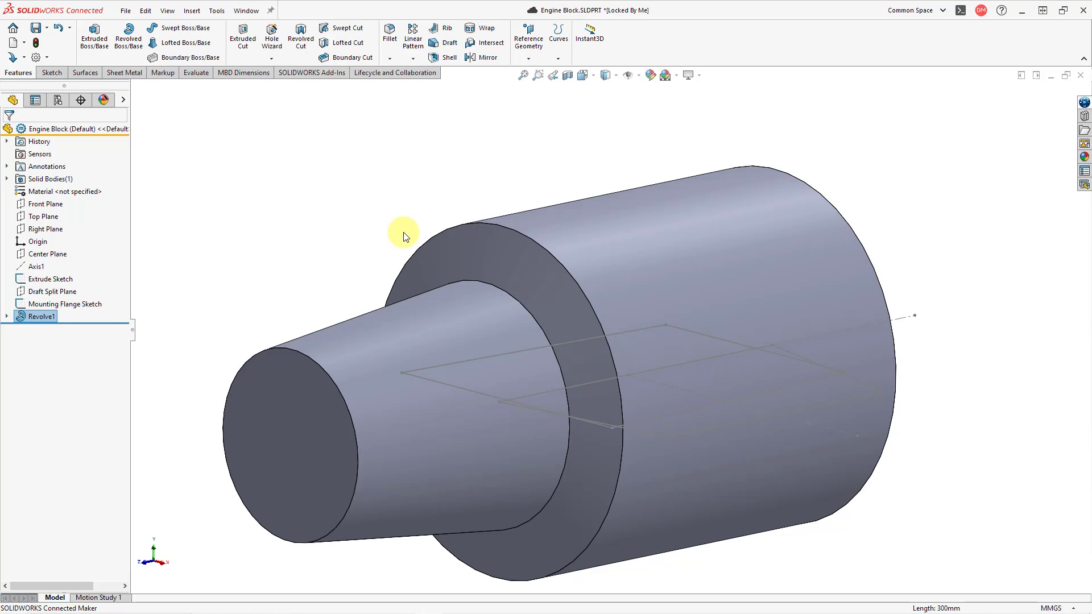
click(333, 236)
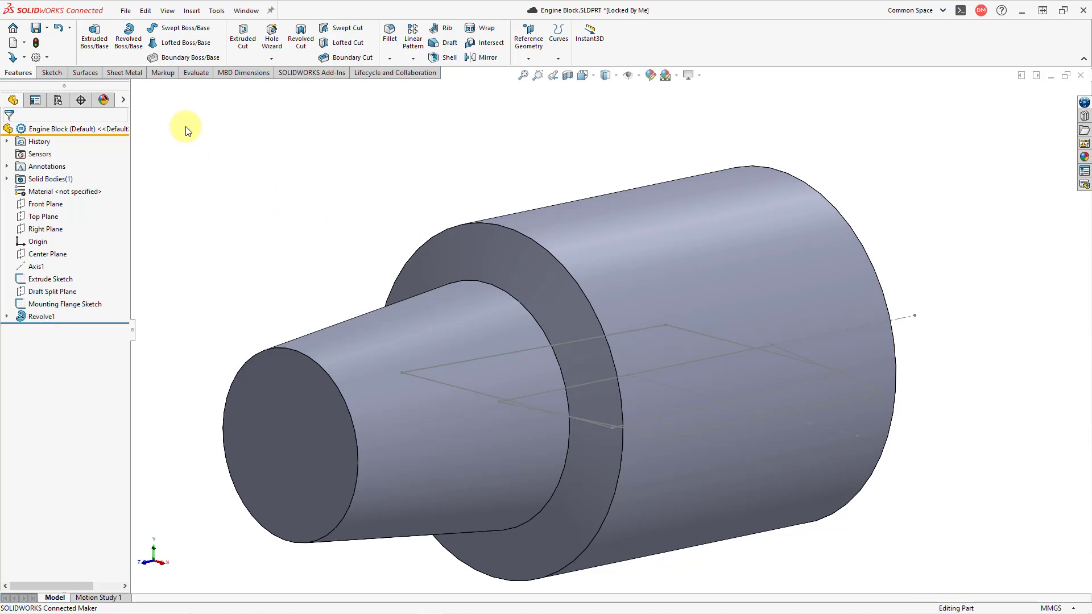
Extrude the Extrude Sketch upward as a blind boss 270 mm deep, merged with the revolved body
click(107, 48)
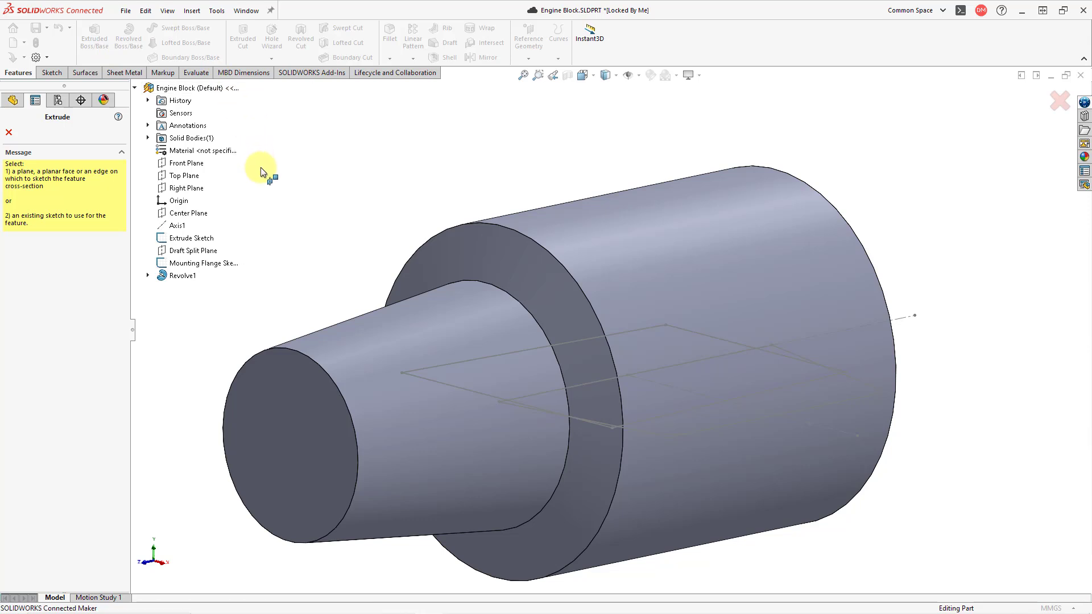
click(208, 239)
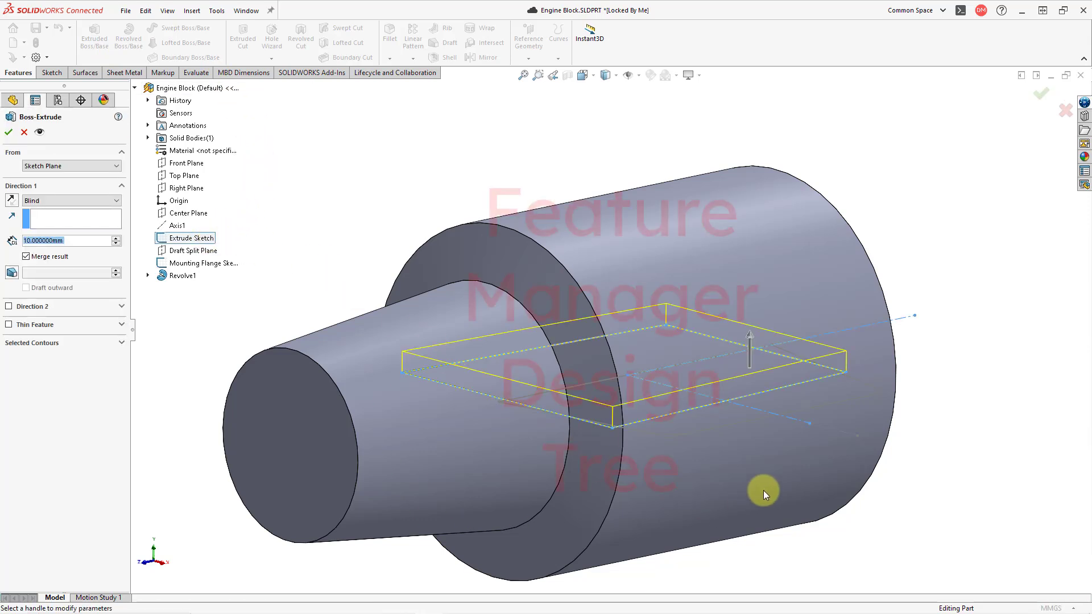
scroll(764, 492, up, 2)
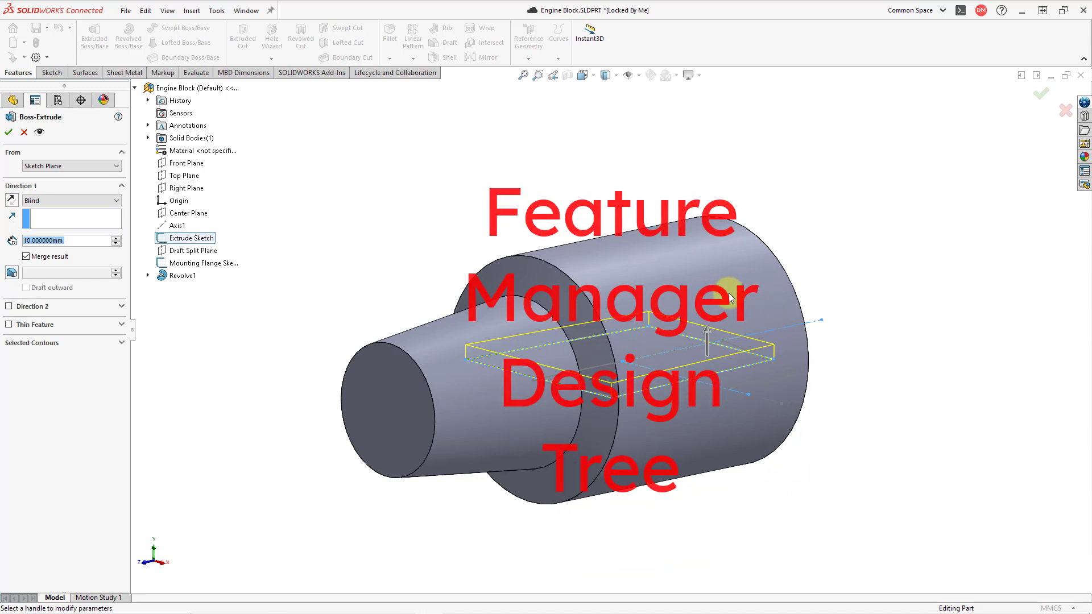
mouse_move(706, 331)
mouse_down()
mouse_move(705, 176)
mouse_move(681, 179)
mouse_move(683, 149)
mouse_up()
scroll(708, 435, up, 1)
scroll(708, 435, up, 1)
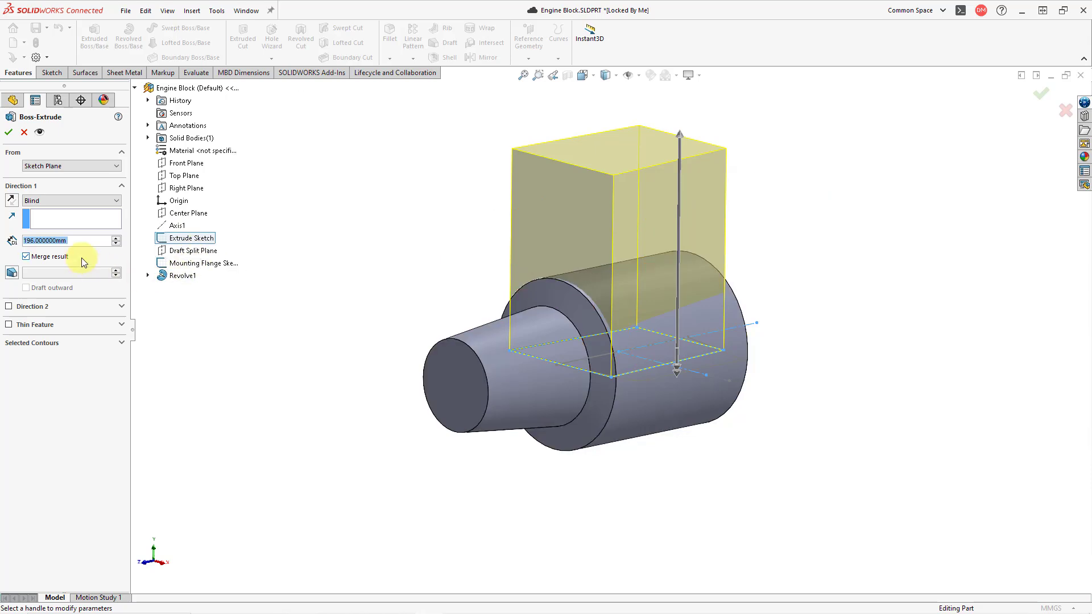
text(270)
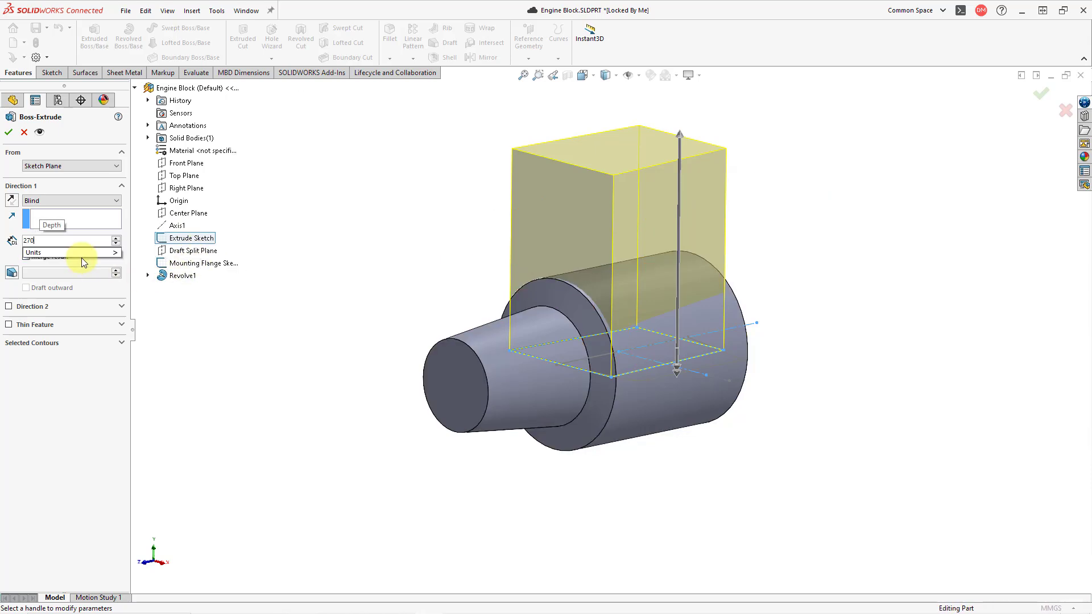
key(Return)
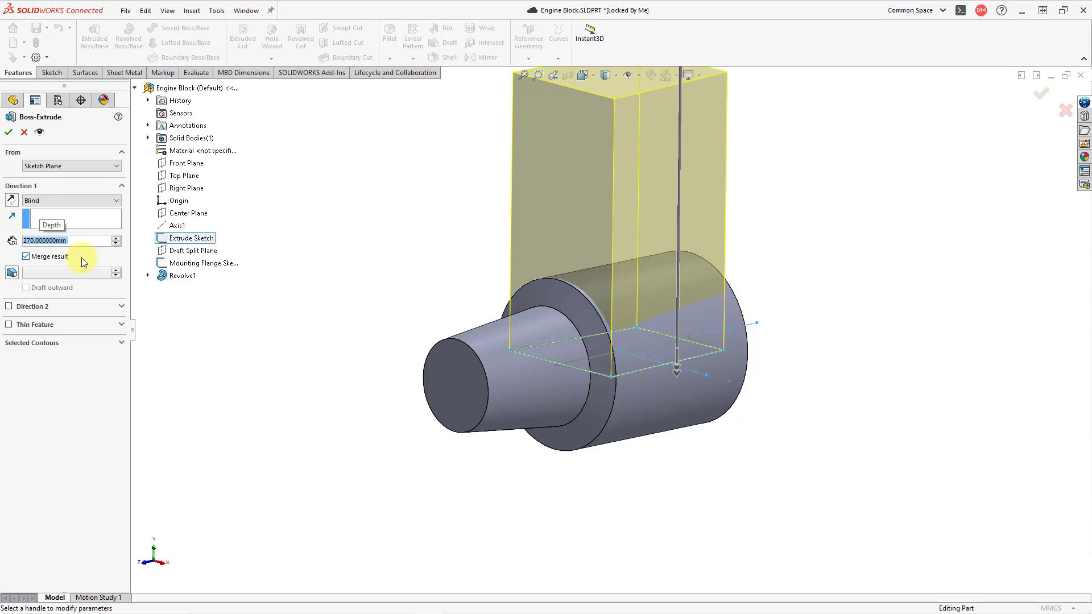
drag(408, 345, 419, 319)
middle_drag(445, 308, 438, 381)
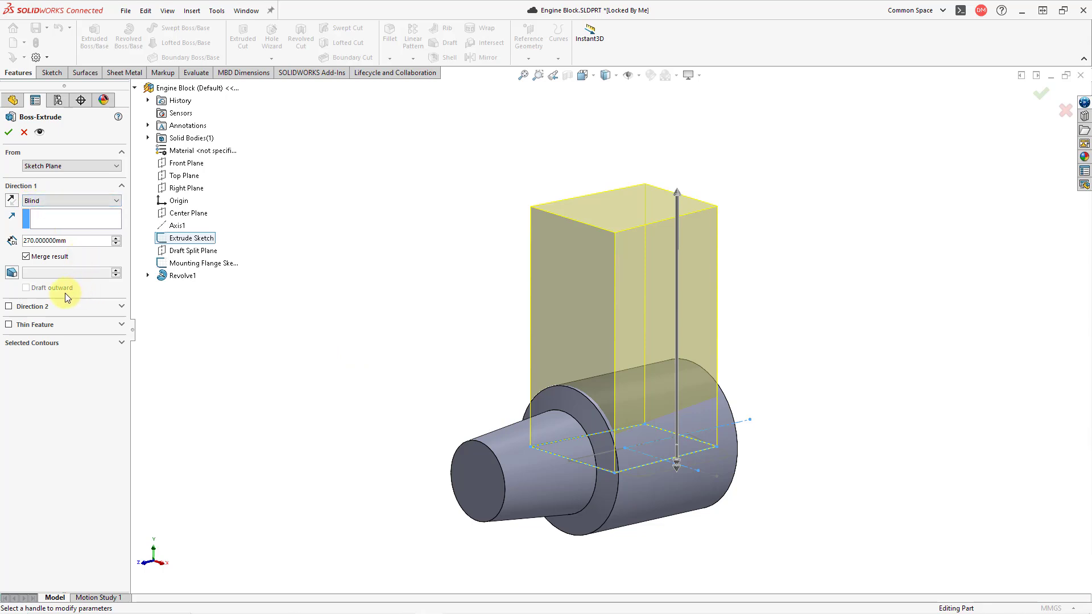
click(9, 134)
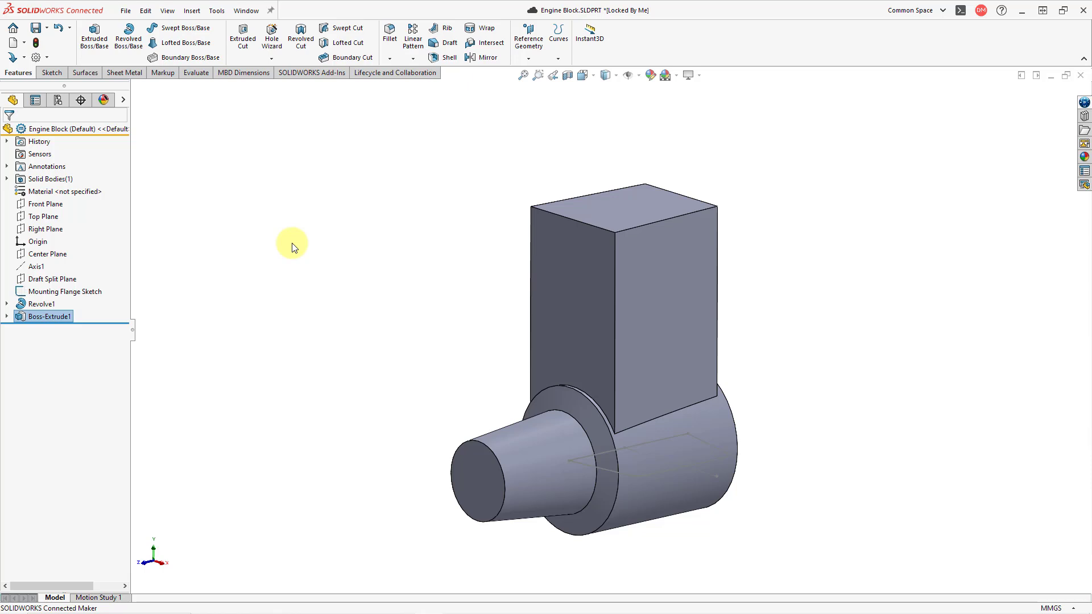
Fillet the two vertical edges of the upright block nearest the tapered nose with a 40 mm radius
click(390, 38)
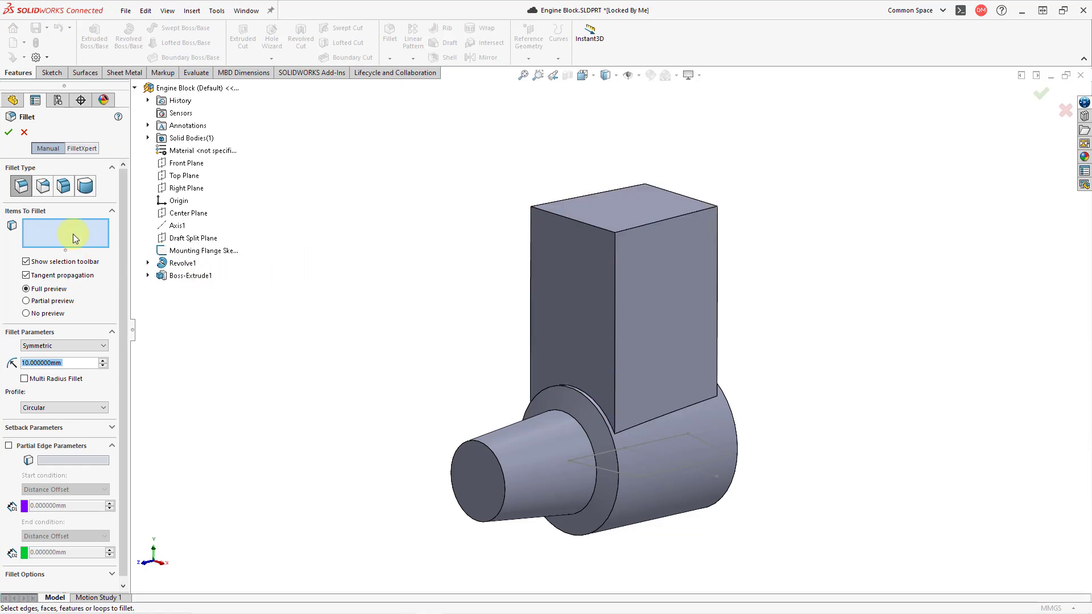
click(531, 306)
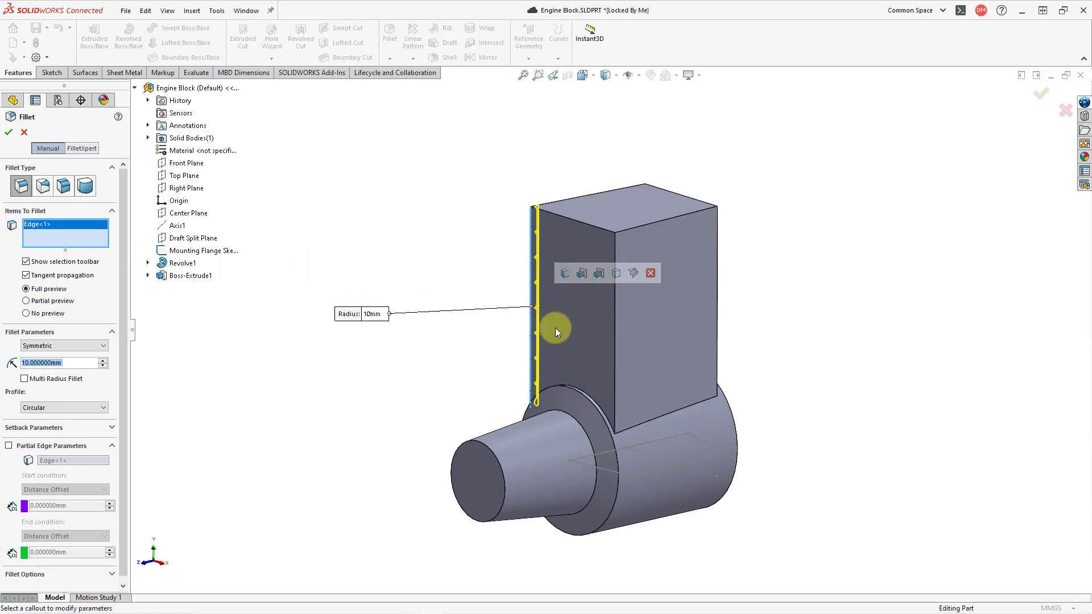
click(617, 342)
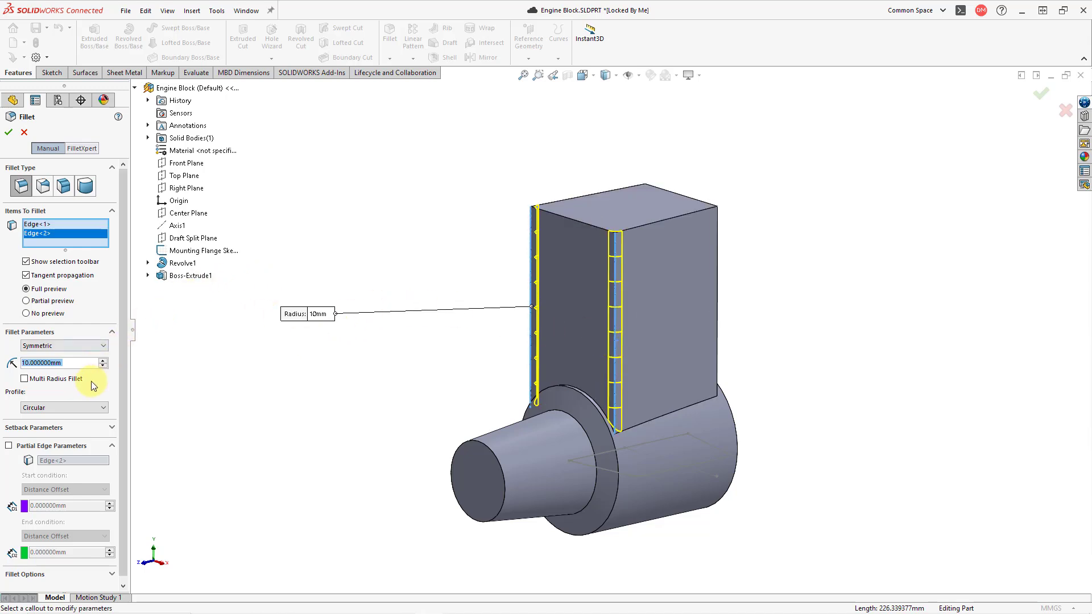
click(103, 360)
click(103, 360)
click(103, 360)
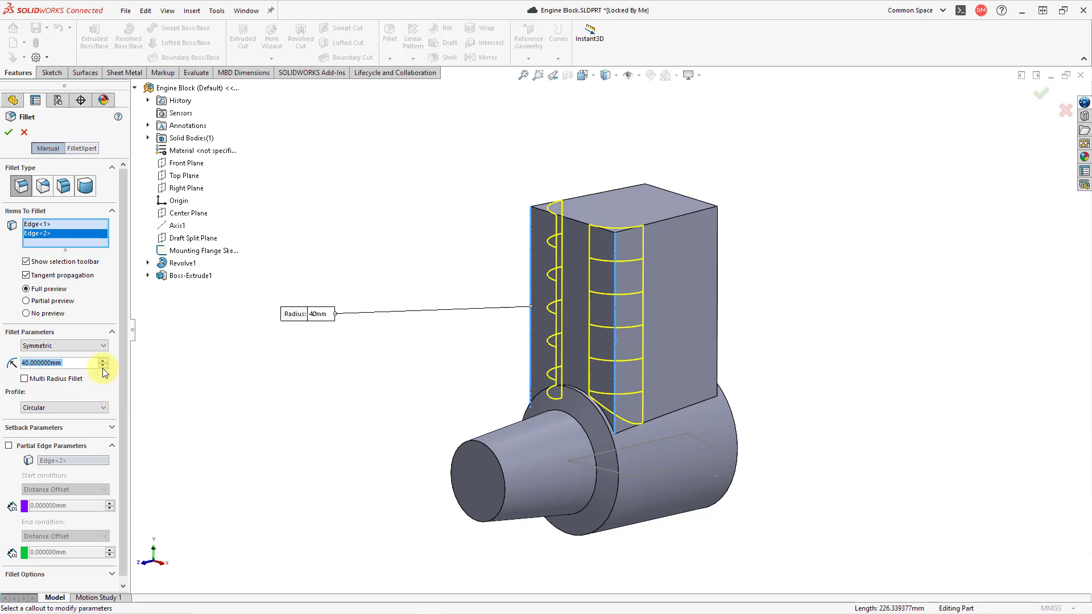
click(11, 135)
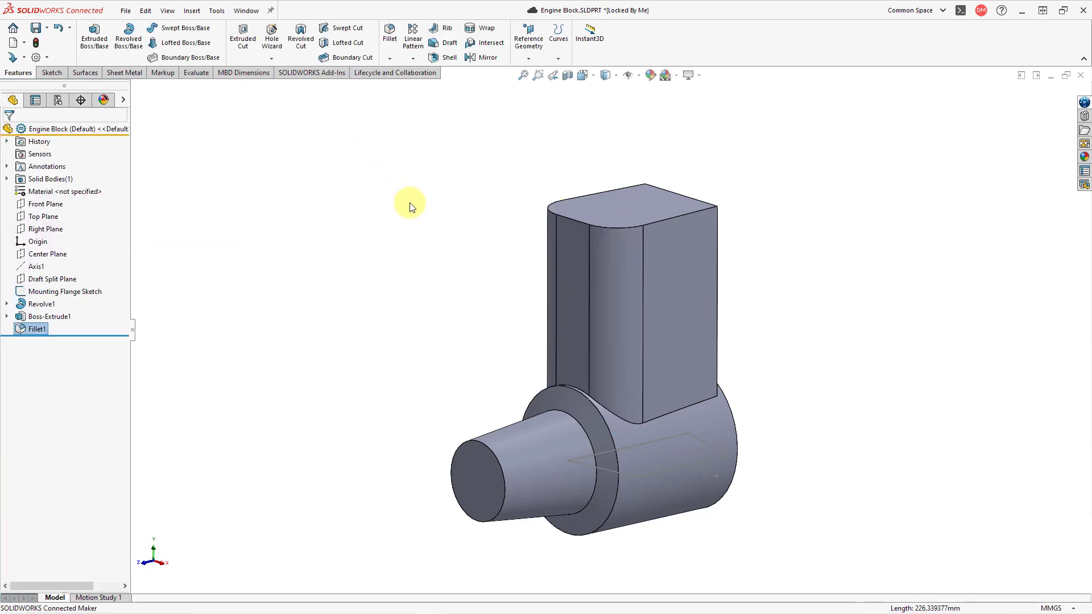
Fillet the two remaining vertical edges at the rear of the upright block with a 50 mm radius
middle_drag(436, 244, 315, 256)
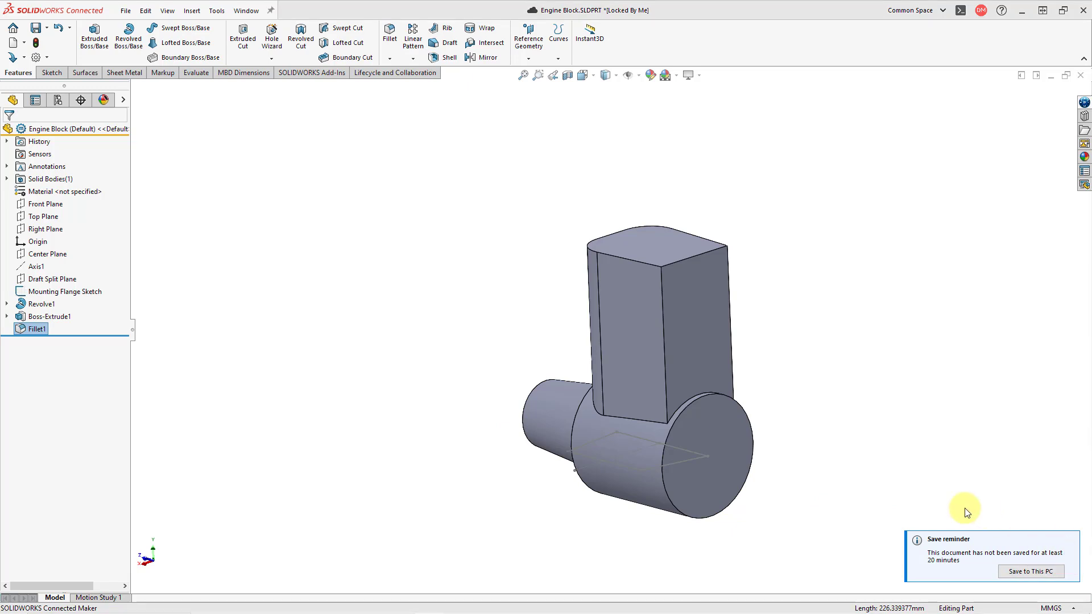
click(1075, 552)
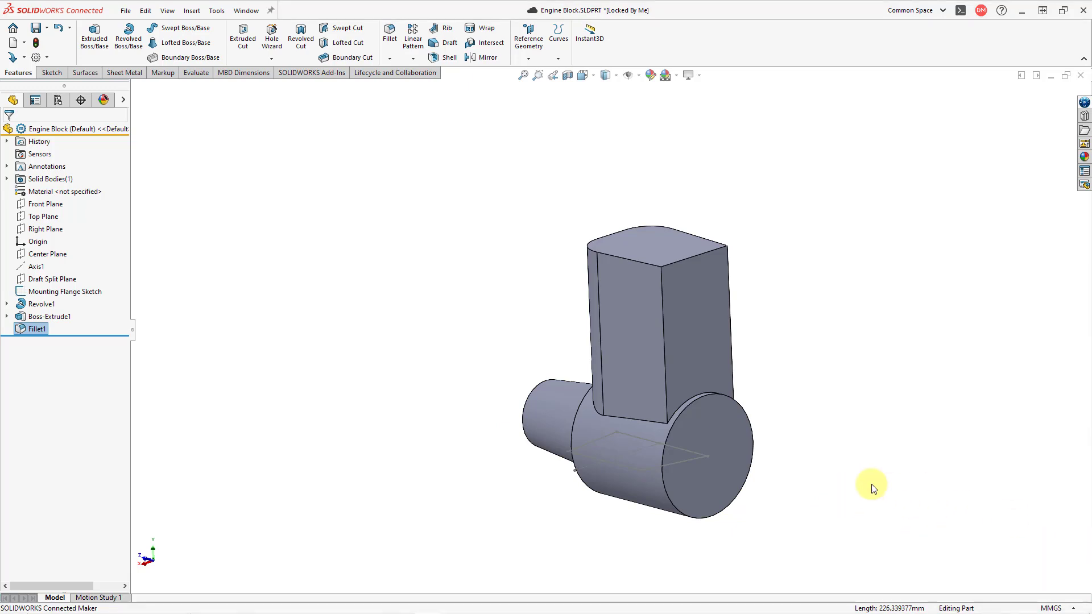
scroll(776, 339, down, 3)
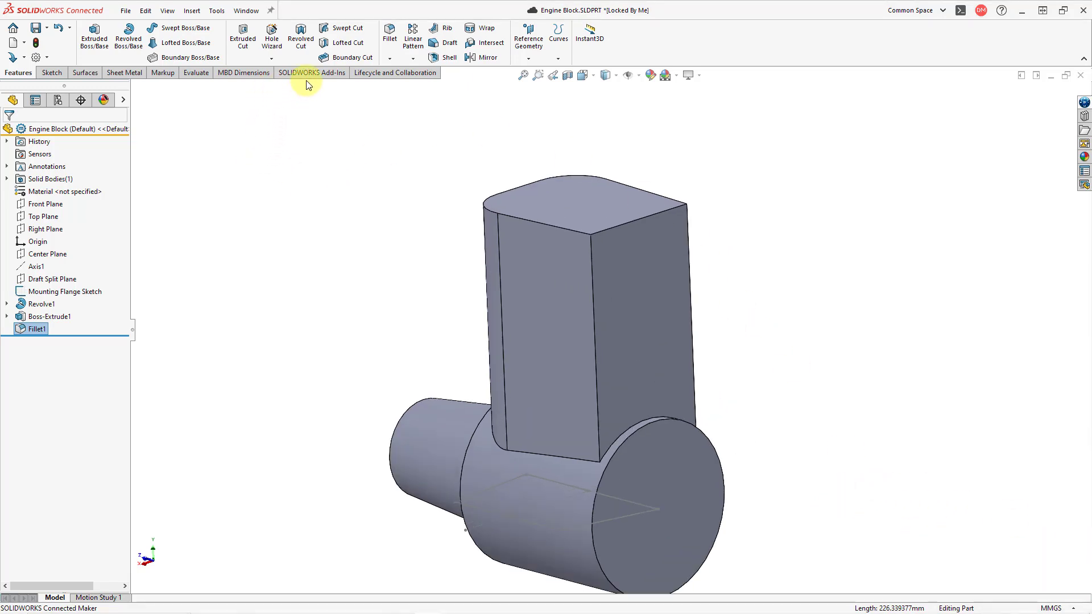
click(389, 33)
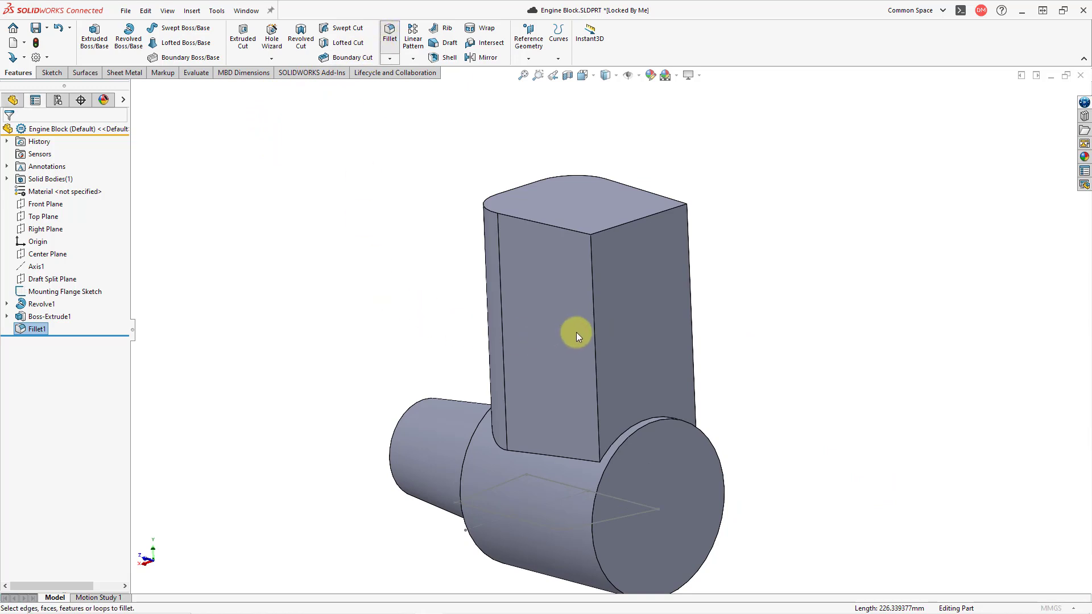
click(595, 323)
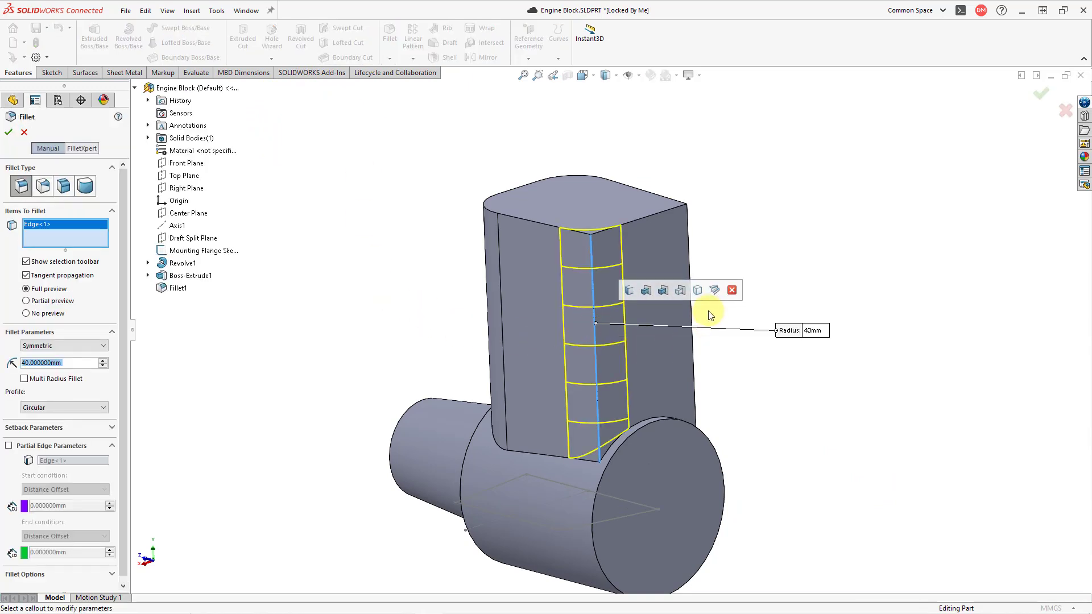
click(692, 307)
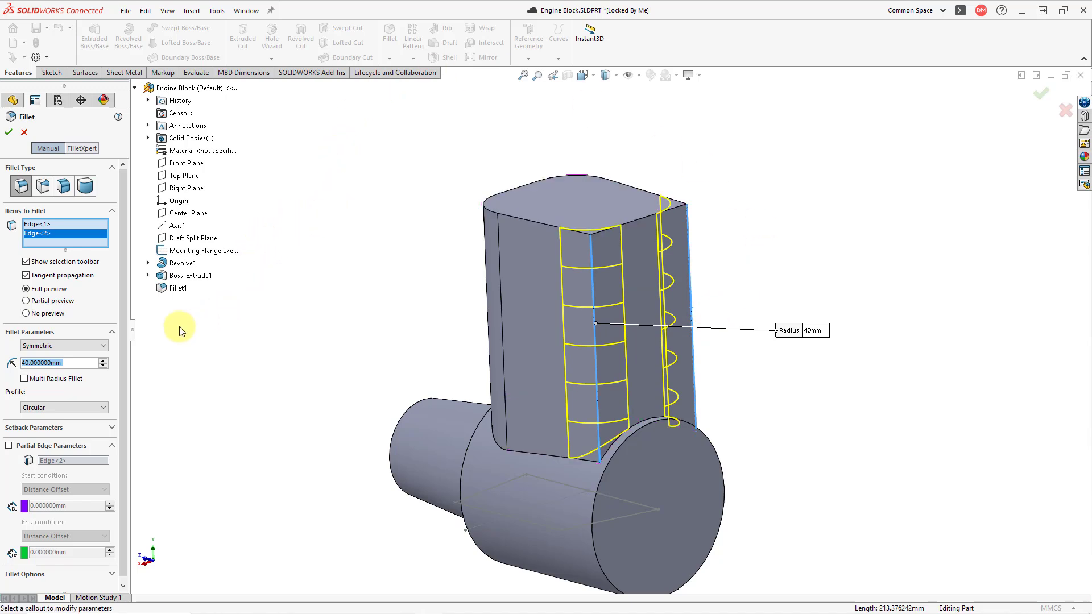
click(103, 361)
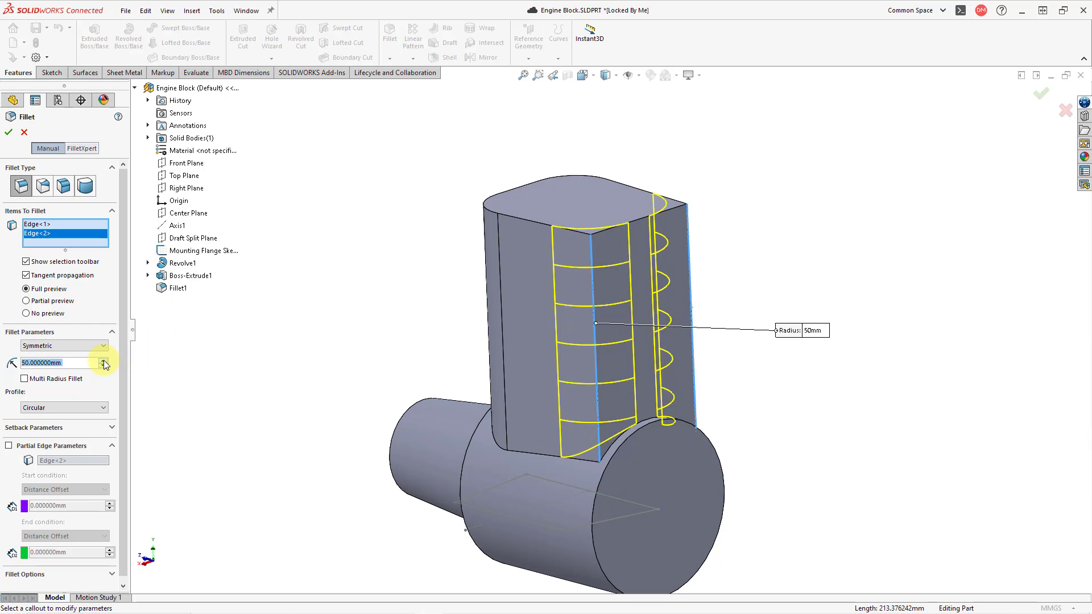
click(9, 132)
click(429, 230)
Show the Draft Split Plane crossing the upright block
scroll(550, 260, up, 2)
middle_drag(539, 241, 646, 287)
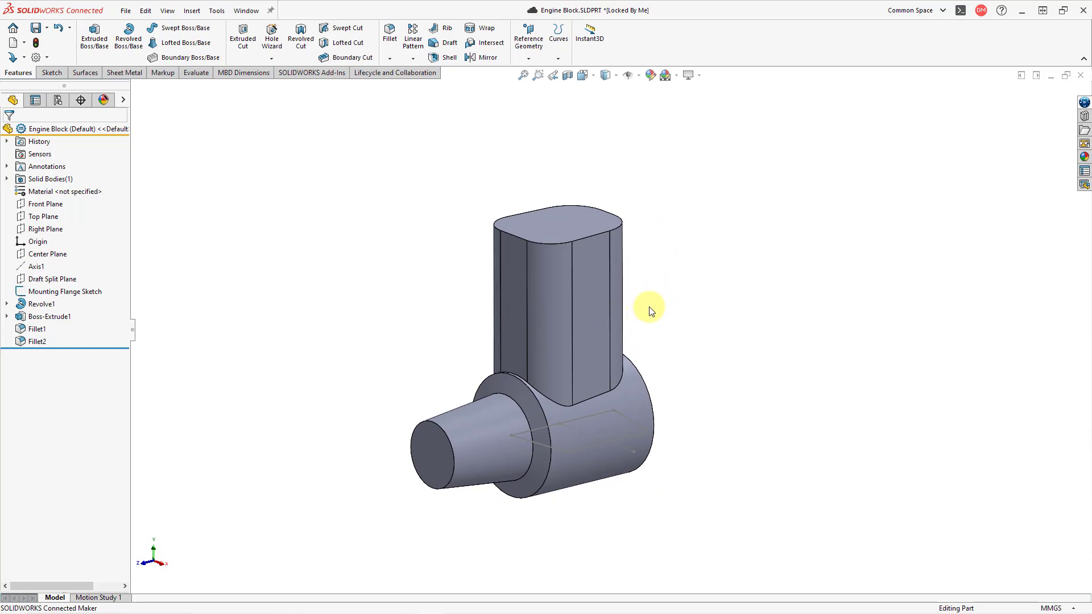
scroll(651, 307, down, 1)
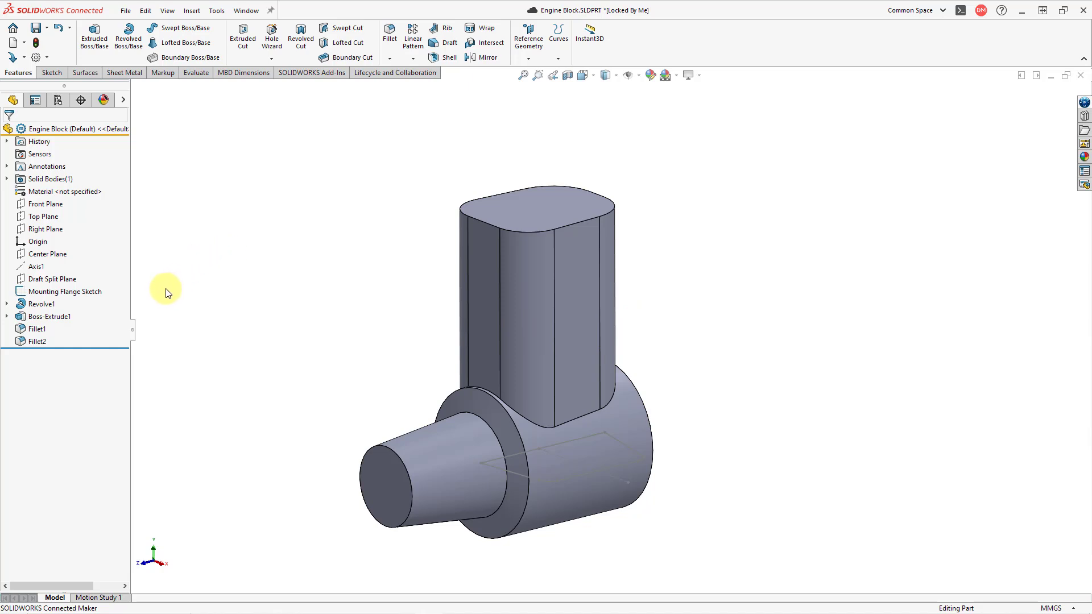
click(80, 279)
click(88, 264)
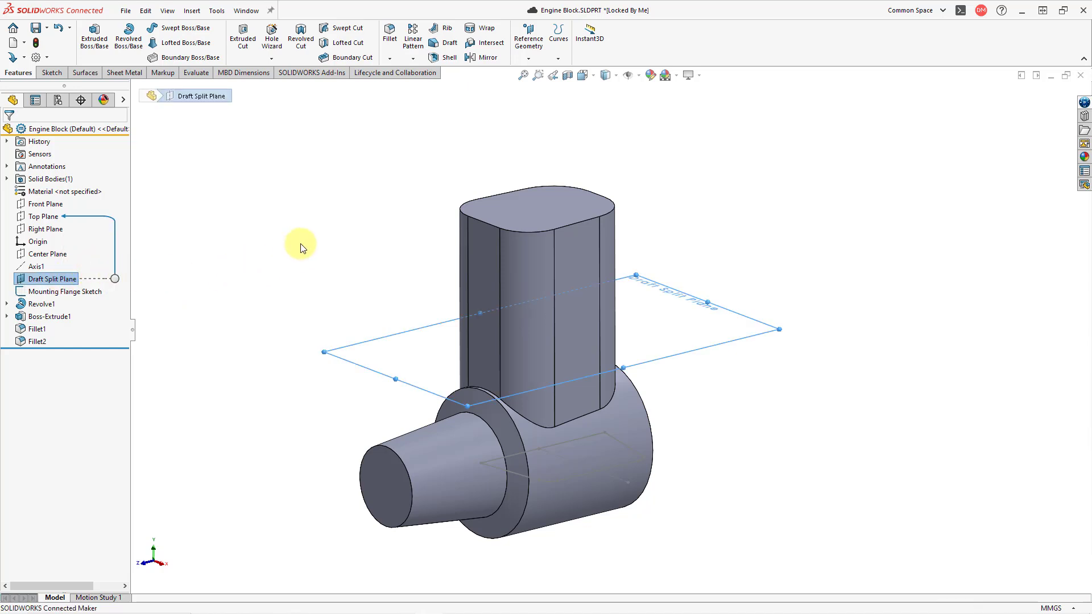
click(325, 220)
middle_drag(324, 219, 484, 195)
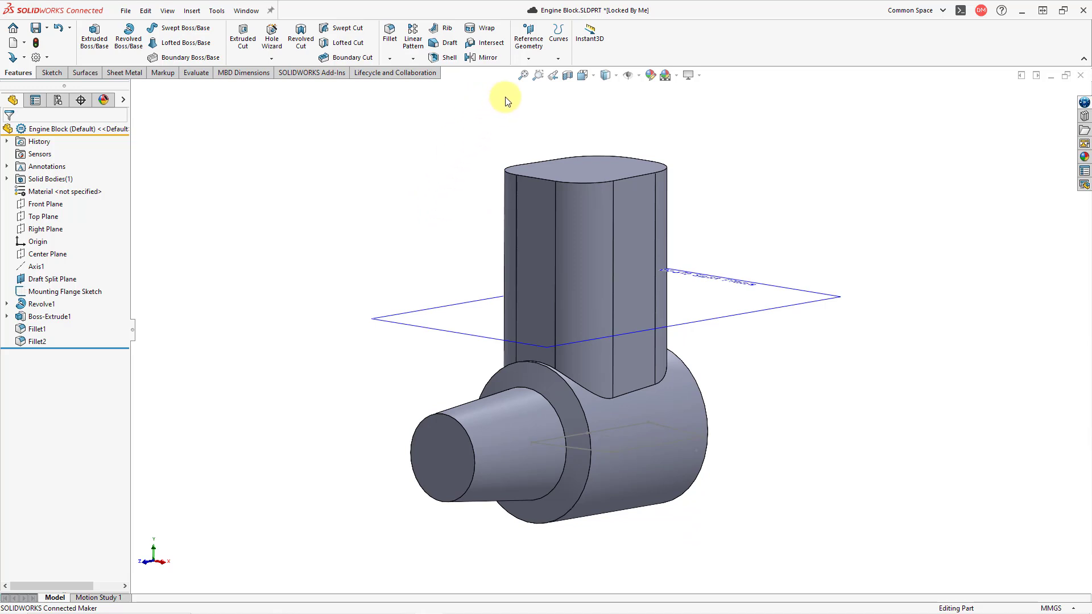
Dismiss the save reminder notification without saving the part
click(558, 63)
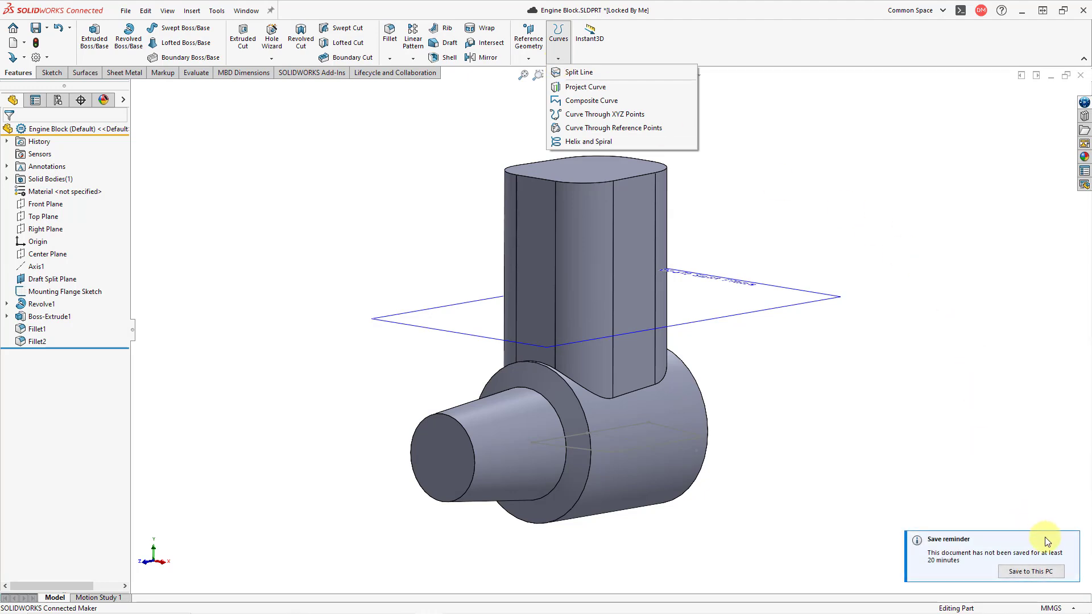
click(1069, 548)
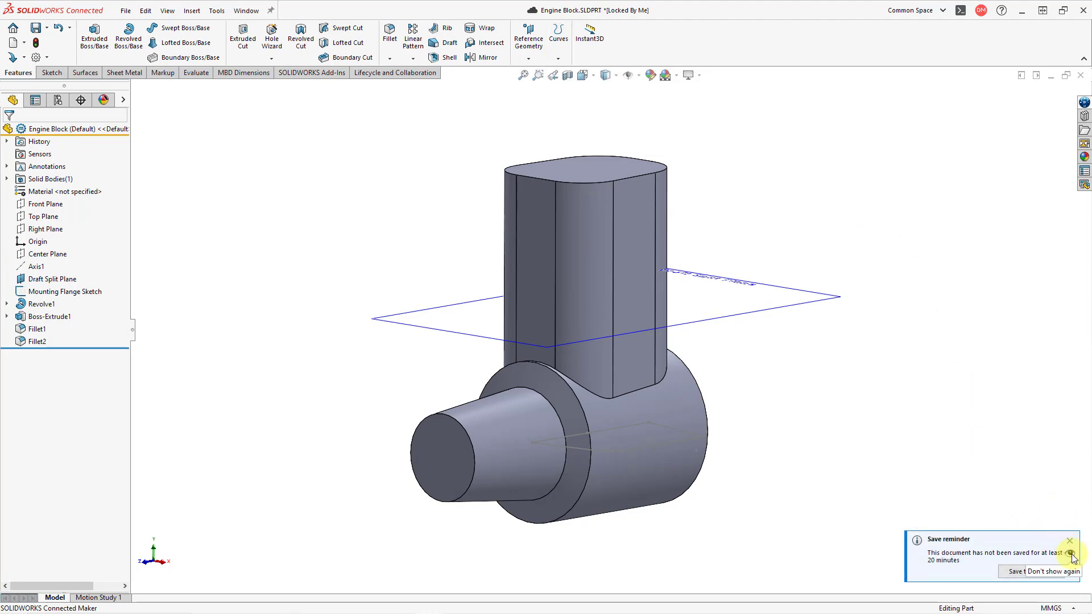
click(1070, 543)
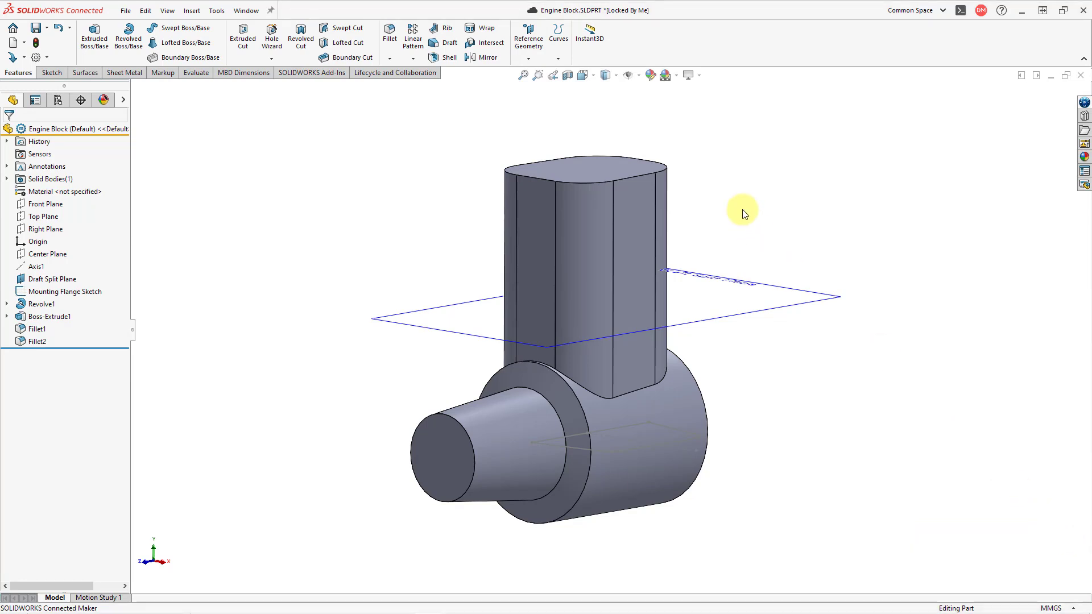
Start an intersection Split Line using the Draft Split Plane as the splitting entity
click(557, 59)
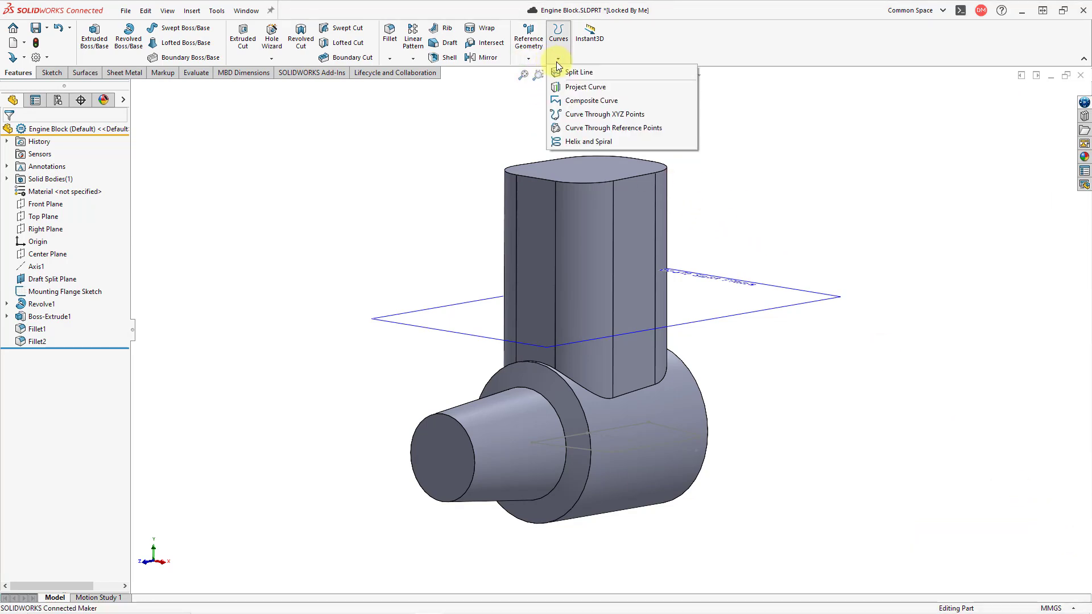
click(572, 73)
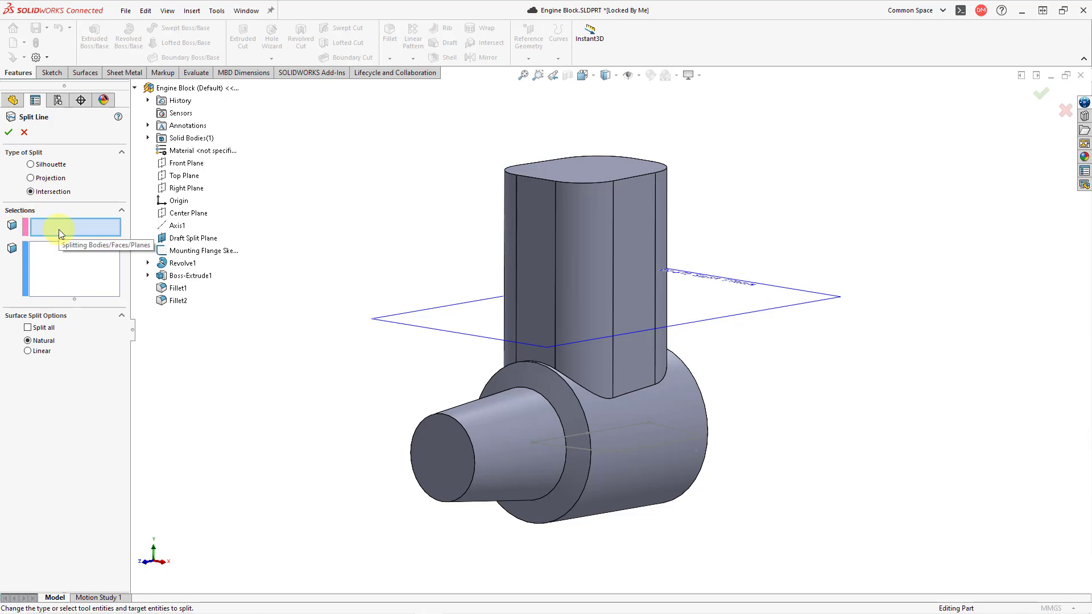
click(480, 335)
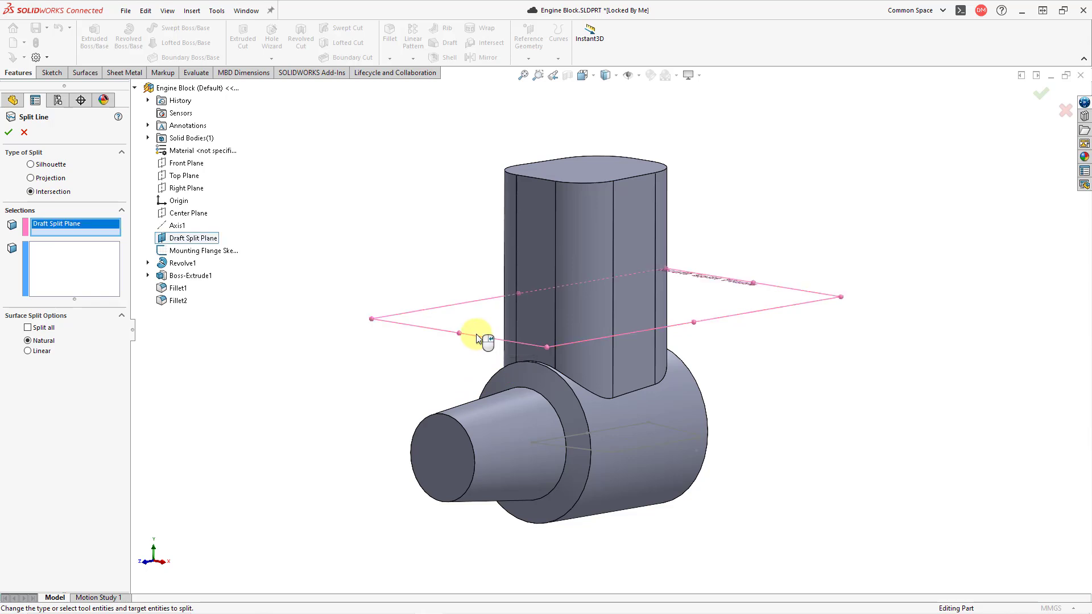
middle_drag(393, 303, 371, 338)
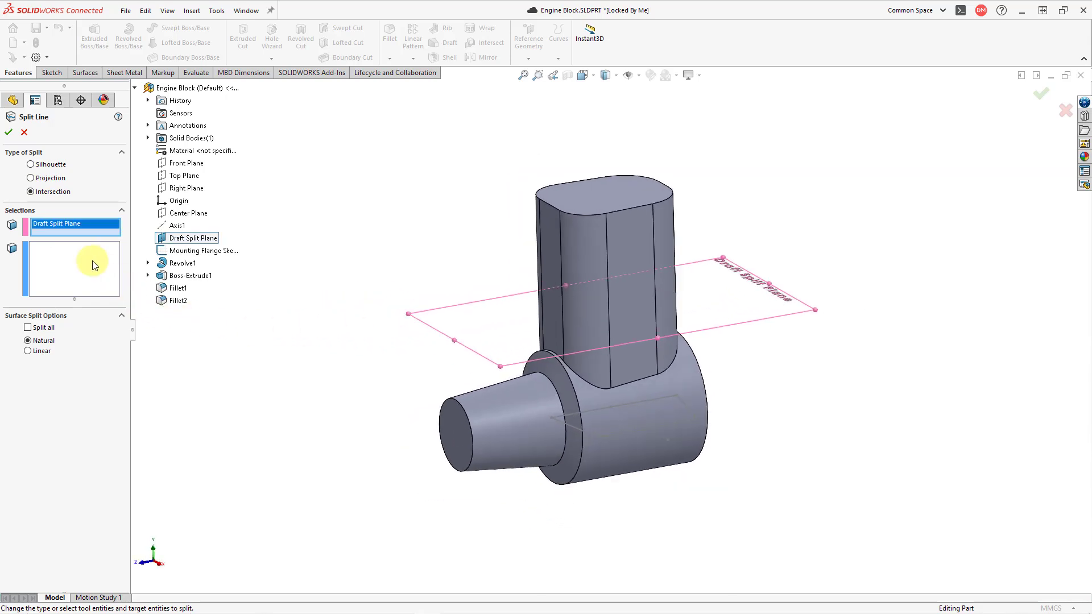
Select six adjoining side faces of the upright block, both sides and the rear included, as faces to split
click(76, 257)
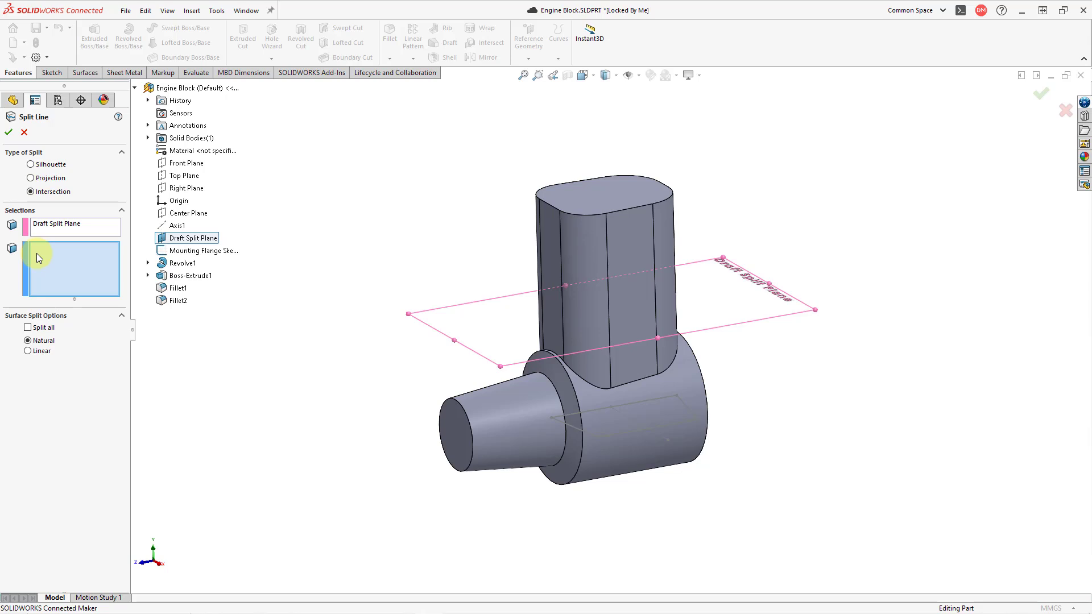
click(584, 275)
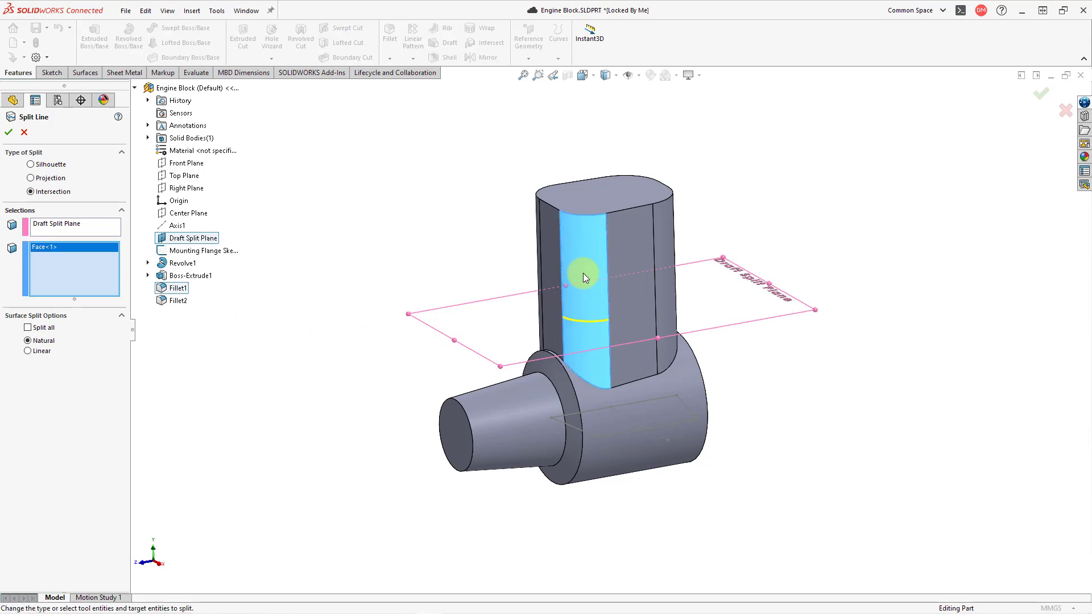
click(622, 256)
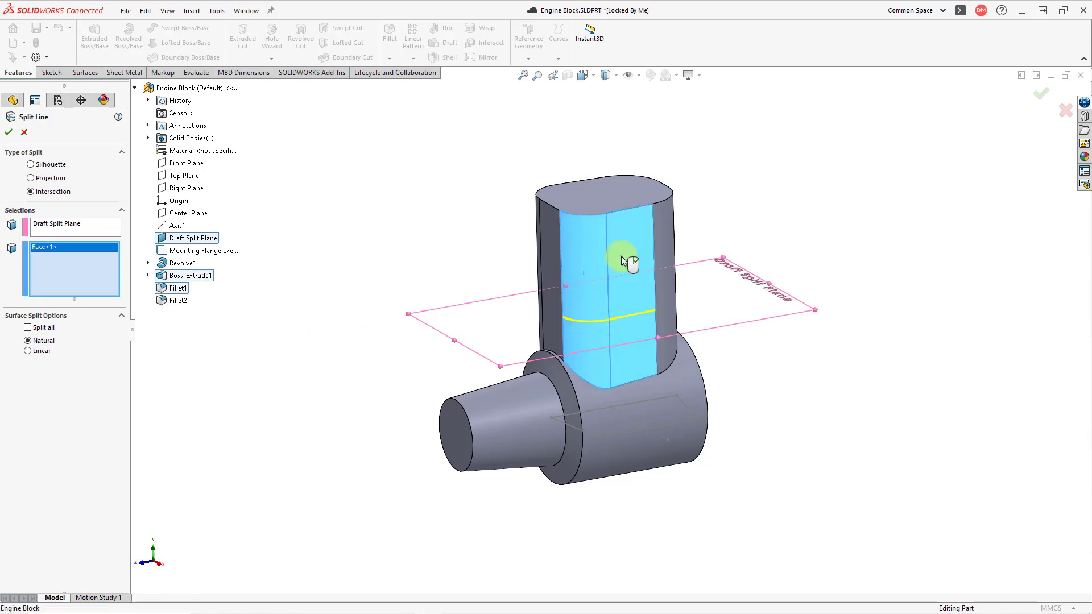
click(669, 251)
middle_drag(695, 244, 541, 302)
click(544, 302)
click(593, 300)
click(616, 313)
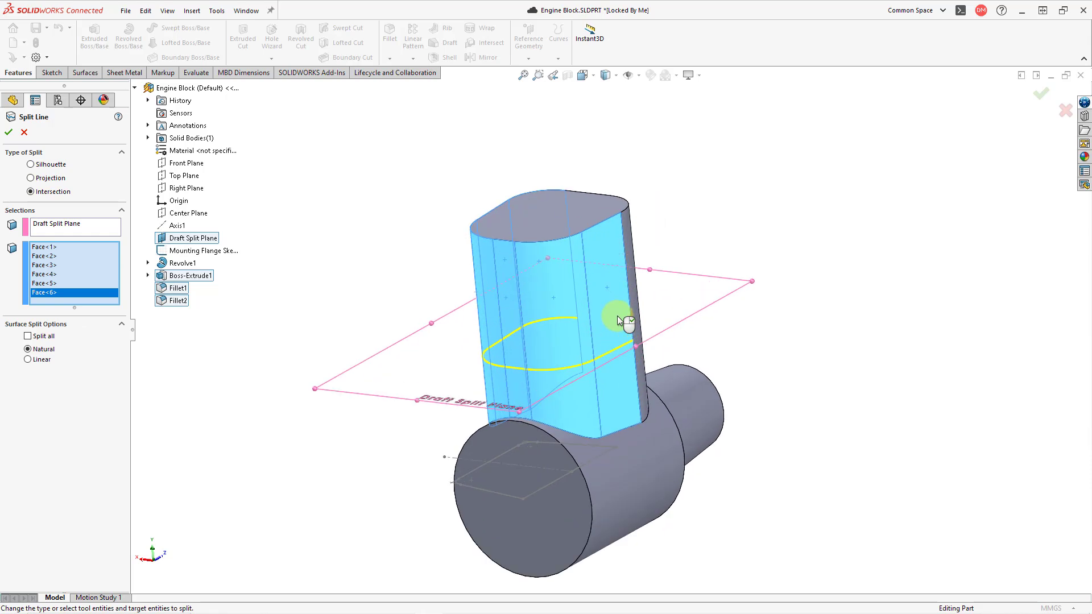
Add the two remaining side faces near the tapered nose to the split and create the split line
middle_drag(609, 307, 453, 370)
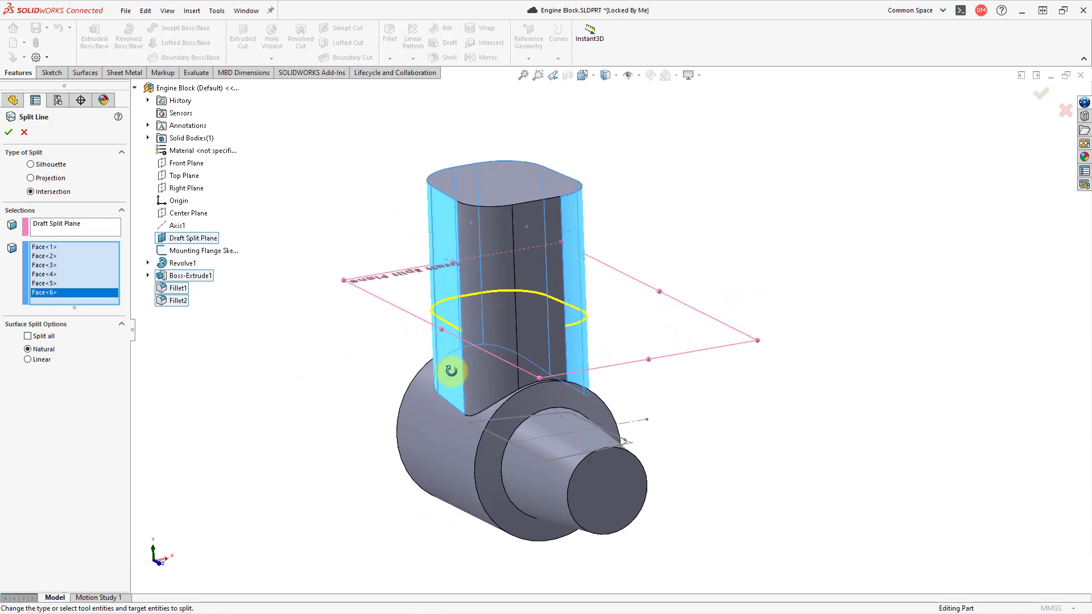
click(493, 339)
click(548, 327)
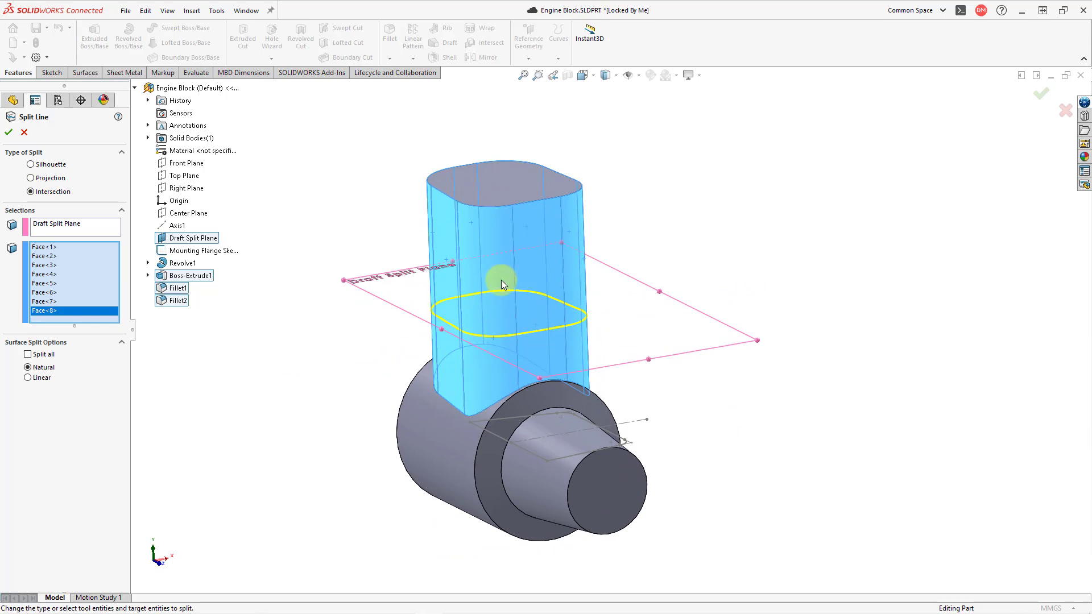
mouse_move(539, 307)
middle_down()
mouse_move(549, 292)
mouse_move(575, 302)
mouse_move(555, 313)
middle_up()
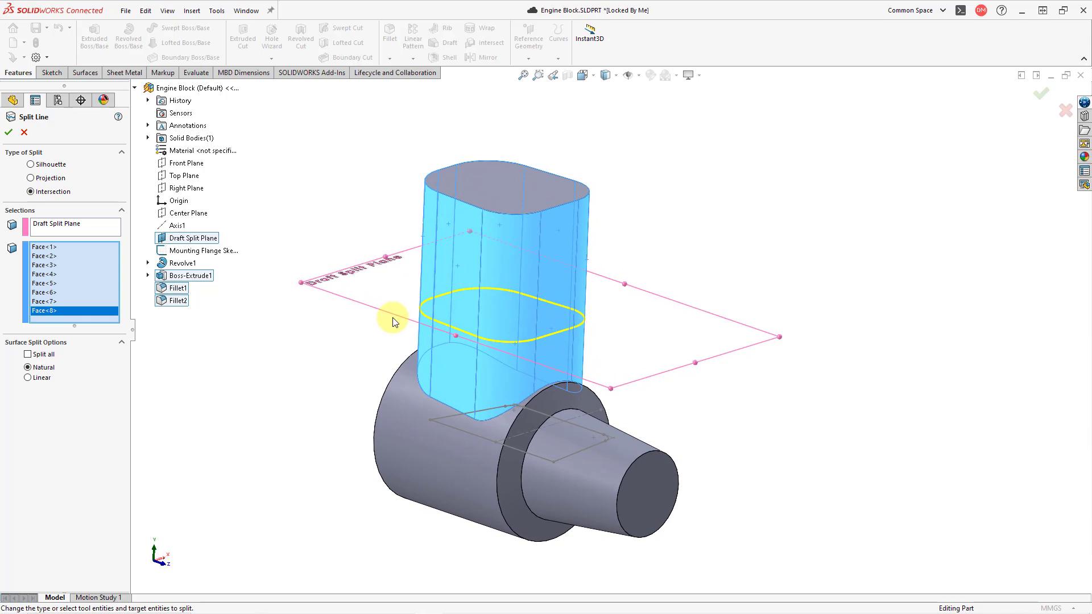
key(f)
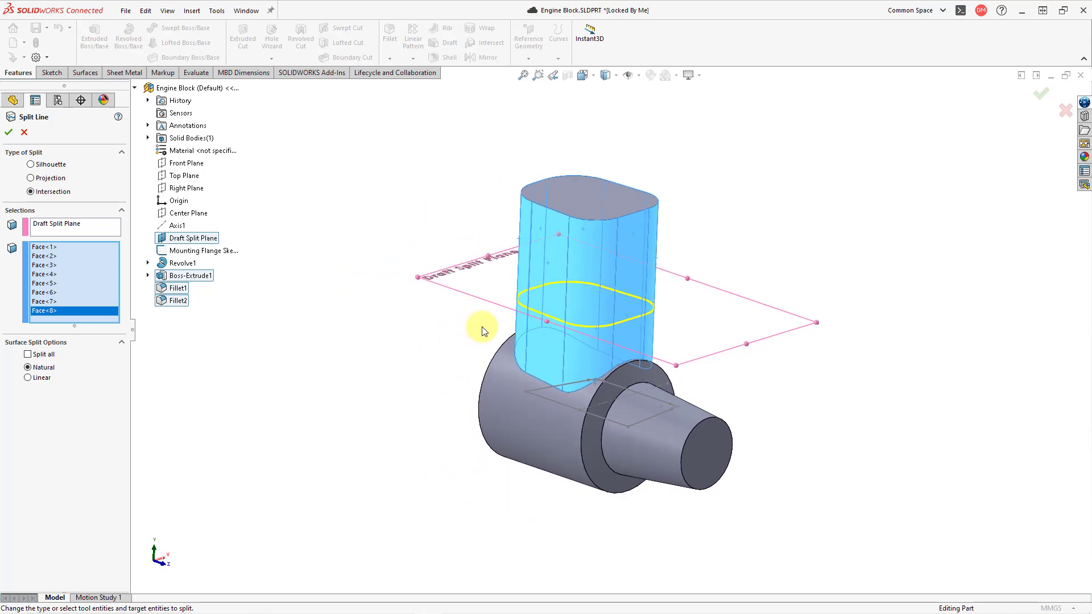
scroll(549, 313, up, 1)
scroll(548, 313, down, 2)
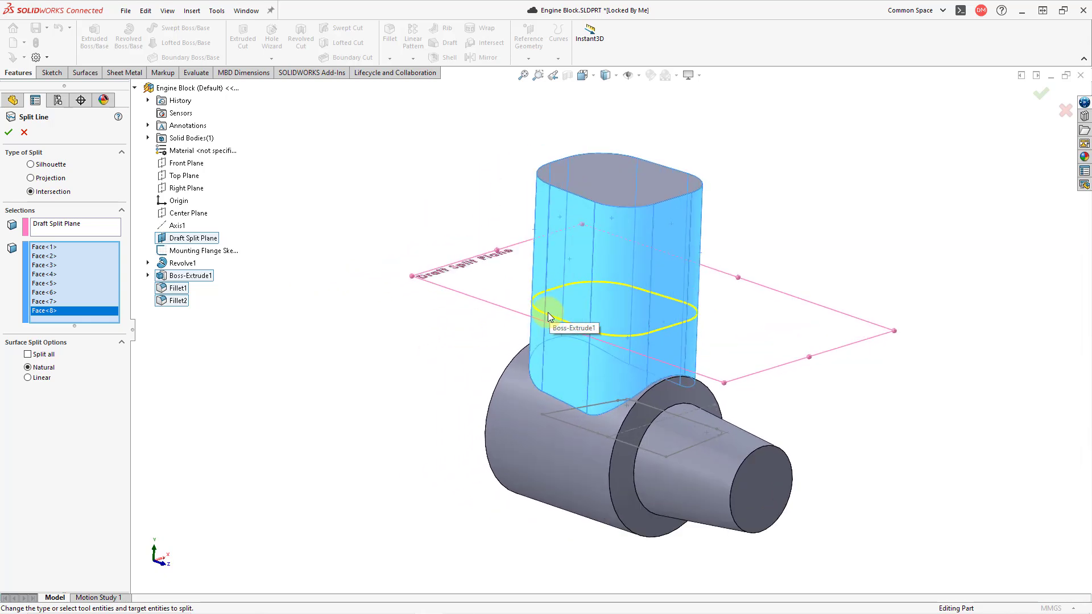
scroll(549, 317, down, 1)
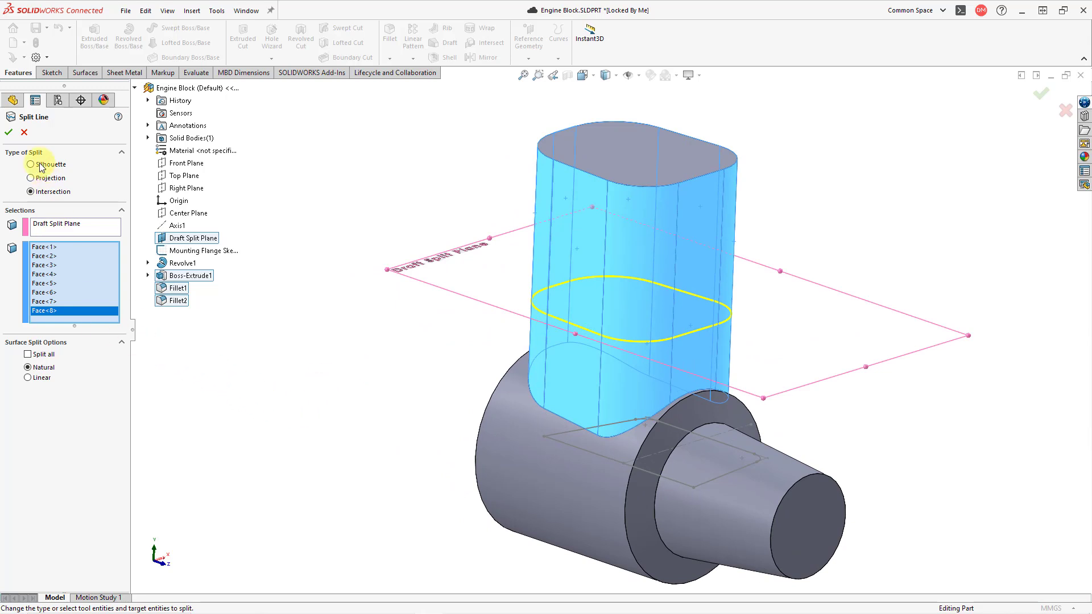
click(9, 133)
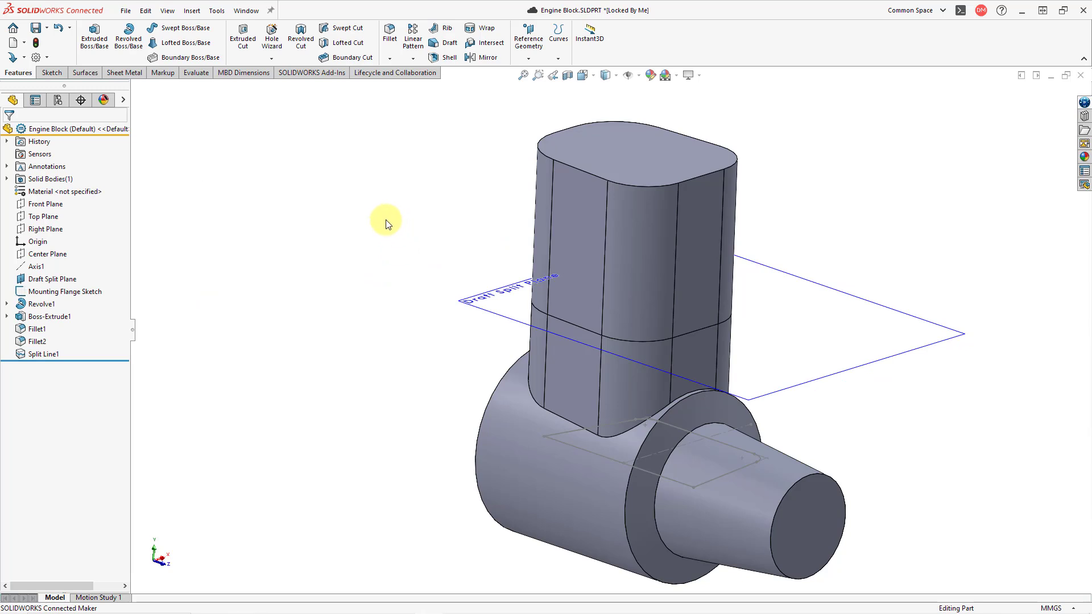
Start a parting line draft using the Draft Split Plane as direction of pull, reversed to point downward
click(448, 43)
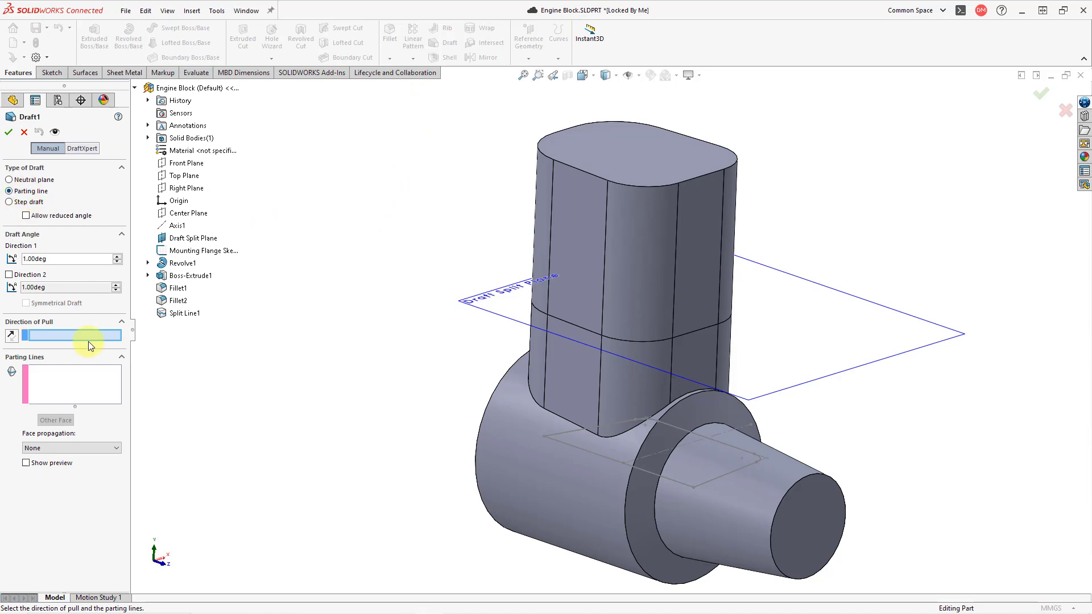
click(467, 310)
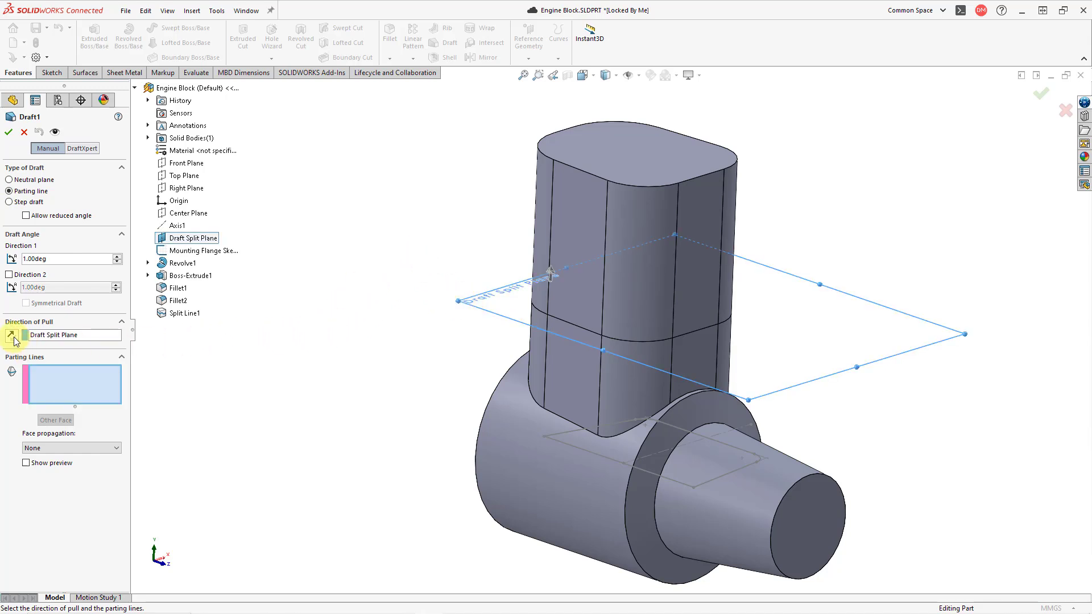
middle_drag(485, 215, 507, 205)
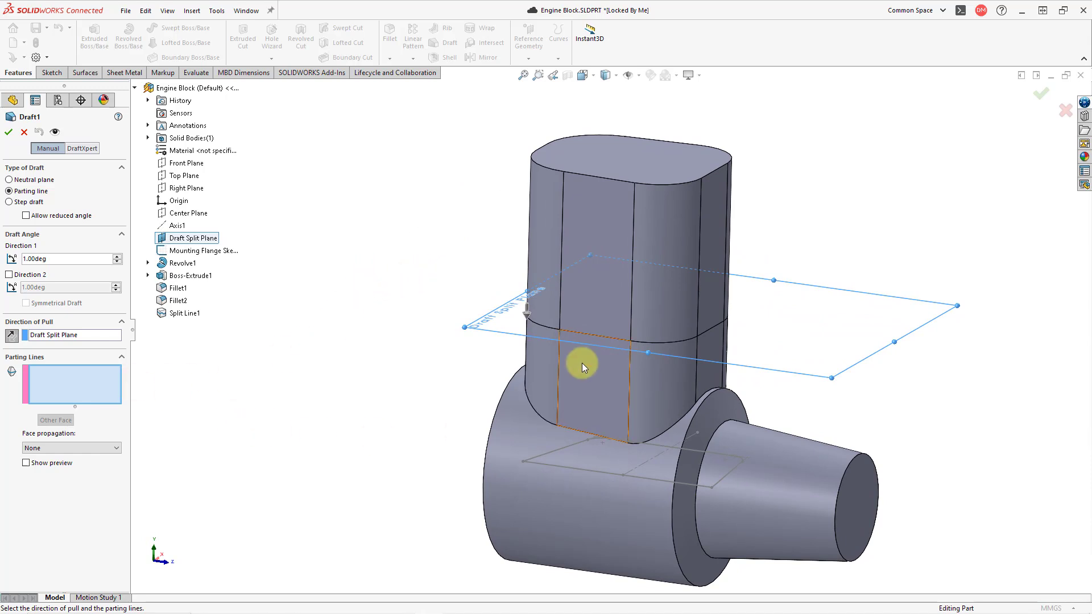
Add the split-line edges on one flat side and its nose-end rounded corner as parting lines, drafting the faces below
click(591, 336)
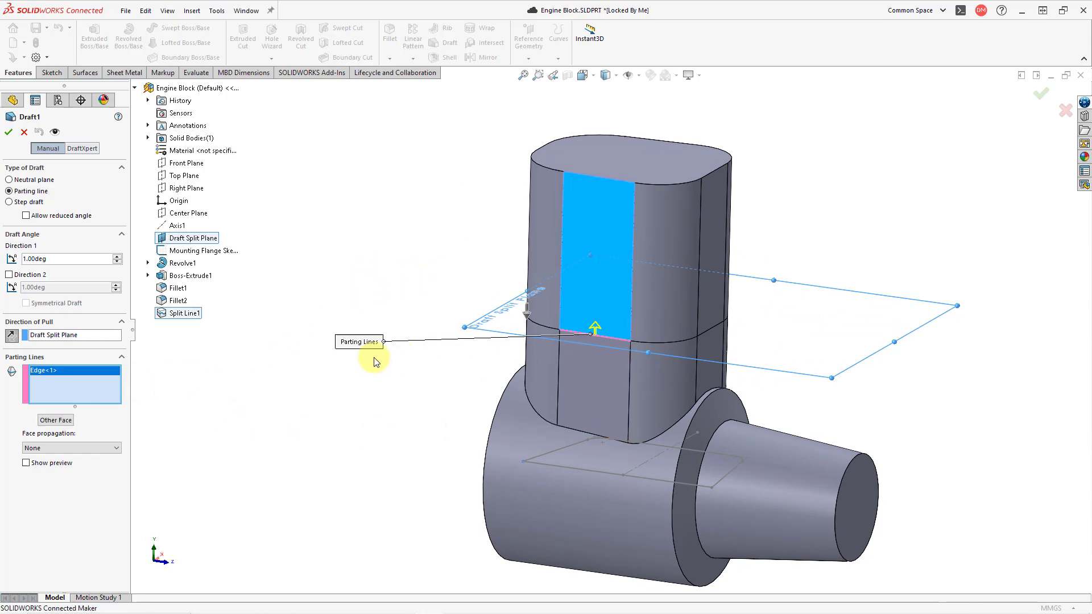
click(52, 421)
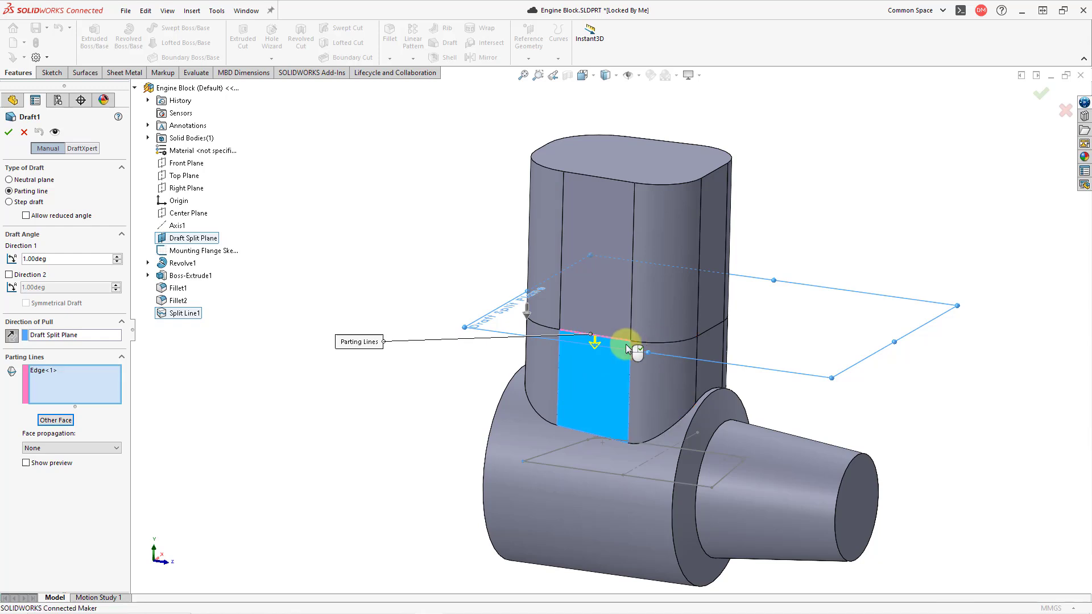
click(671, 343)
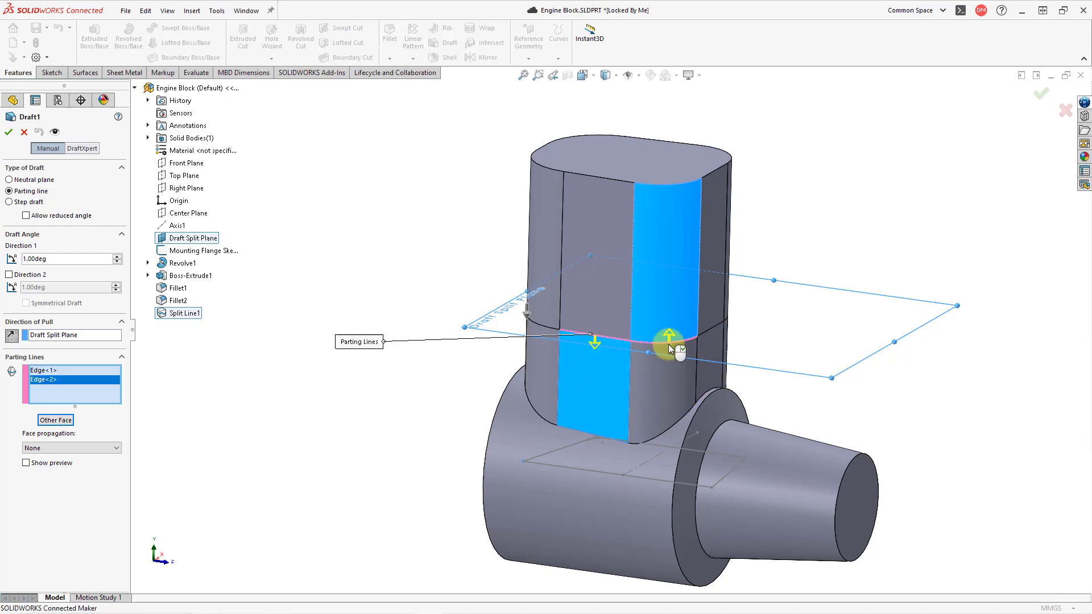
click(56, 419)
Add the split-line edges on the nose-facing flat face and the next rounded corner, drafting the faces below them
middle_drag(555, 270, 347, 294)
scroll(669, 326, down, 2)
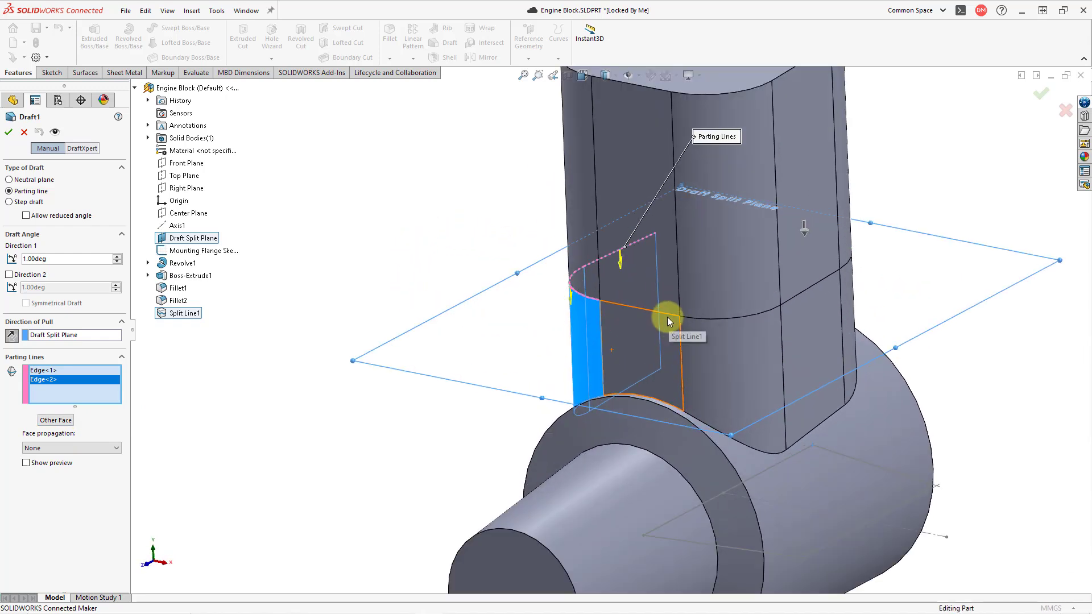
scroll(667, 314, down, 1)
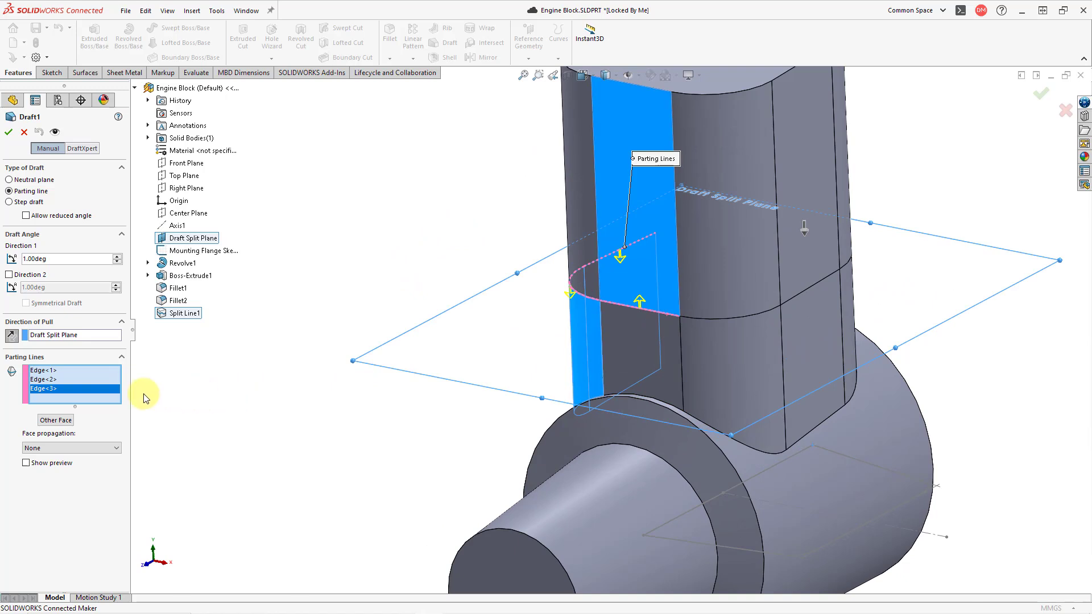
click(69, 424)
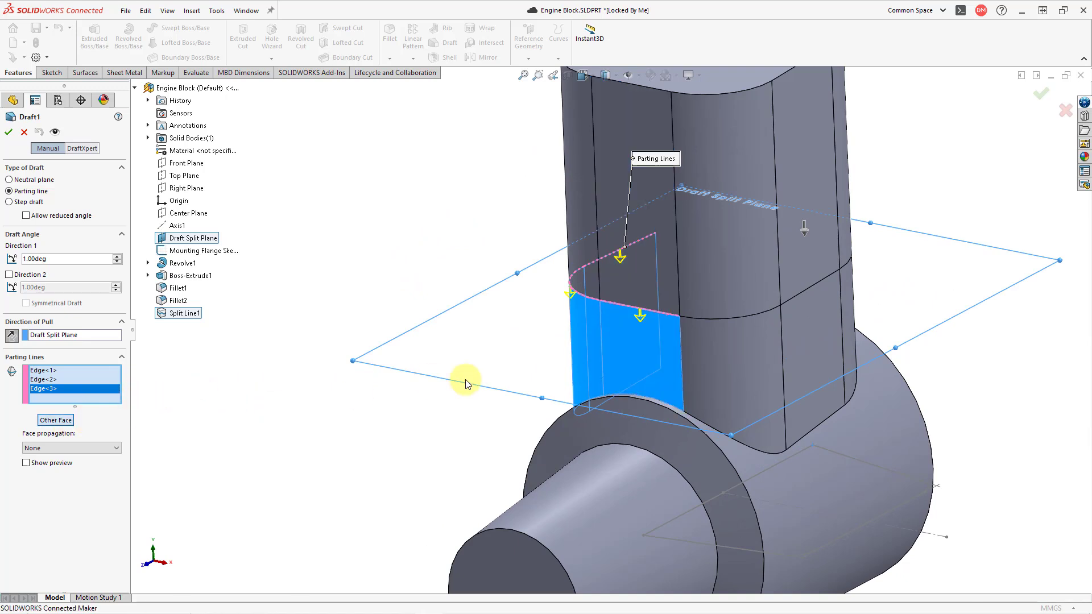
click(718, 320)
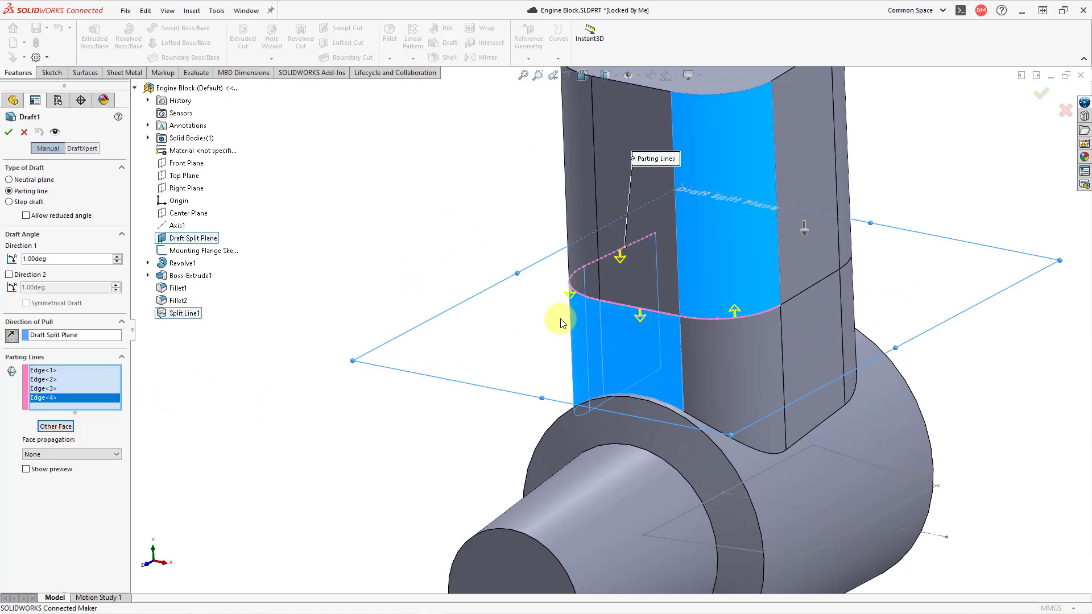
click(68, 425)
Add the split-line edges along the opposite flat side, its rear rounded corner and the rear flat face, drafting the lower faces
middle_drag(636, 265, 514, 261)
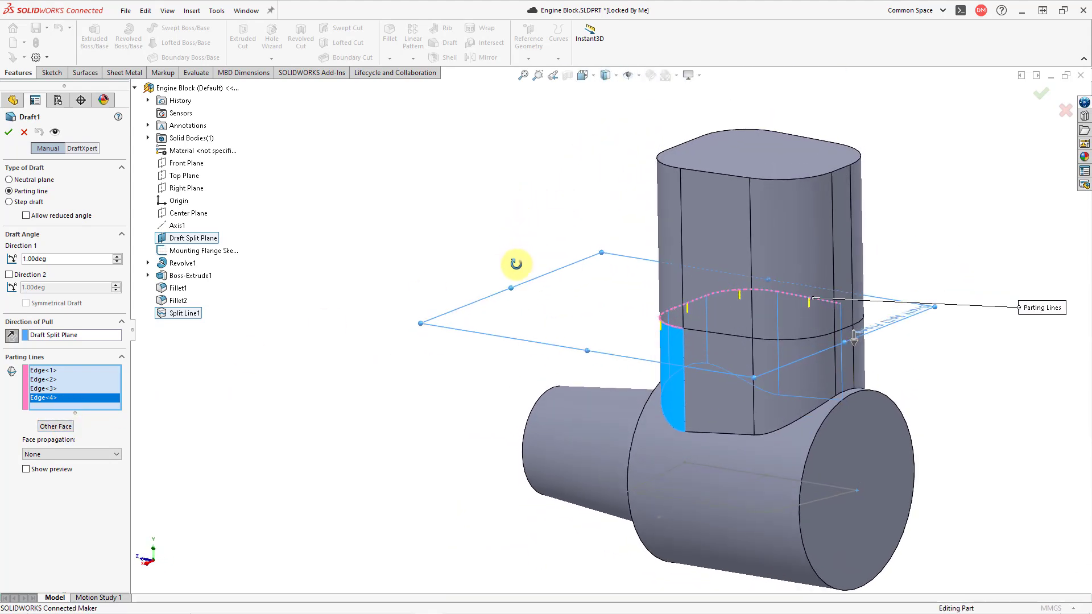
scroll(672, 318, down, 3)
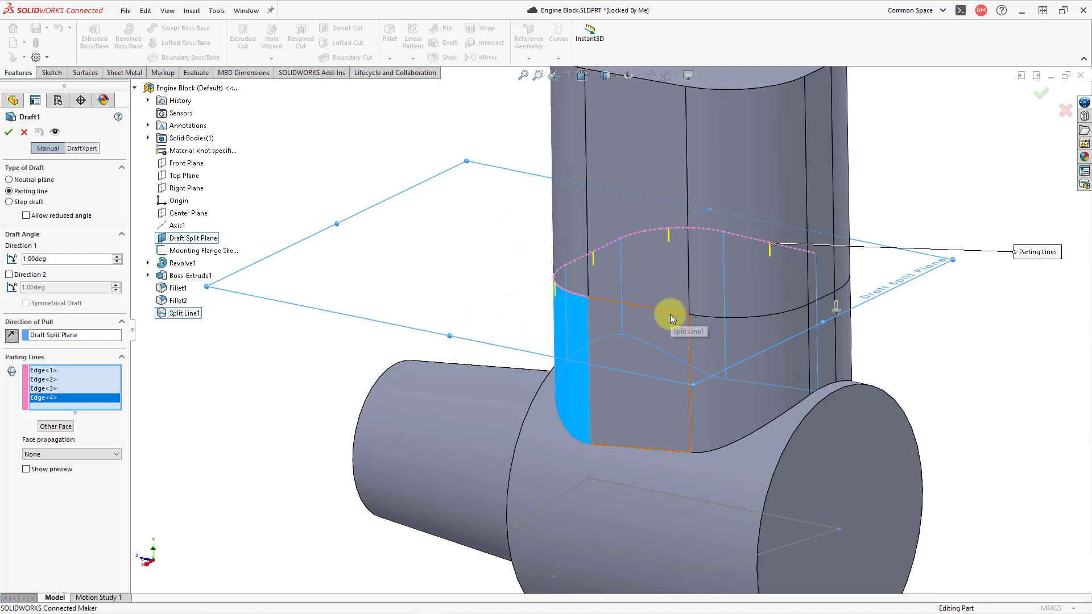
click(670, 314)
click(670, 316)
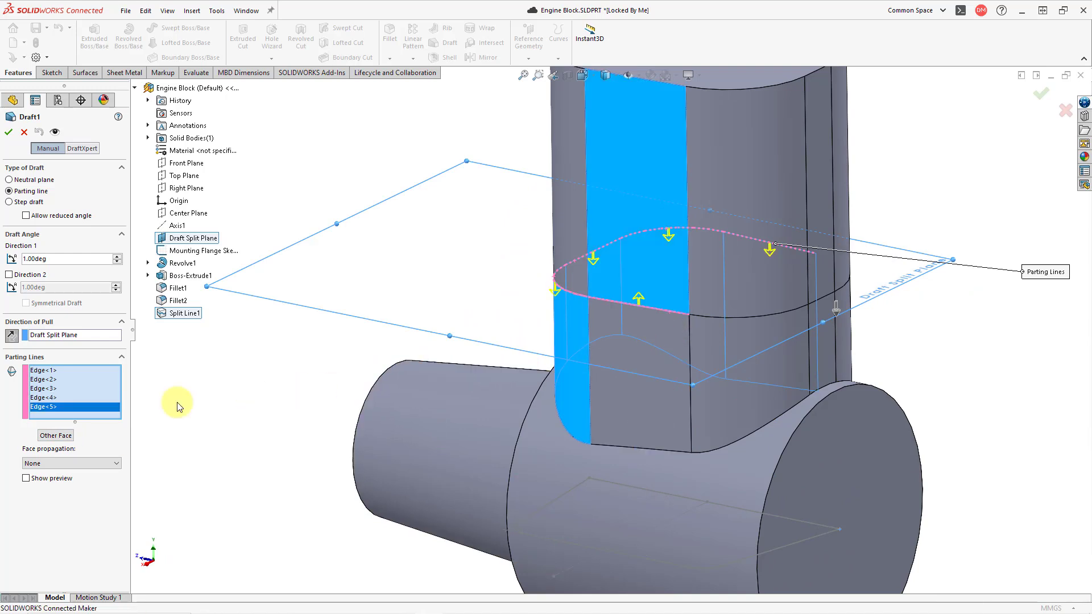
click(55, 439)
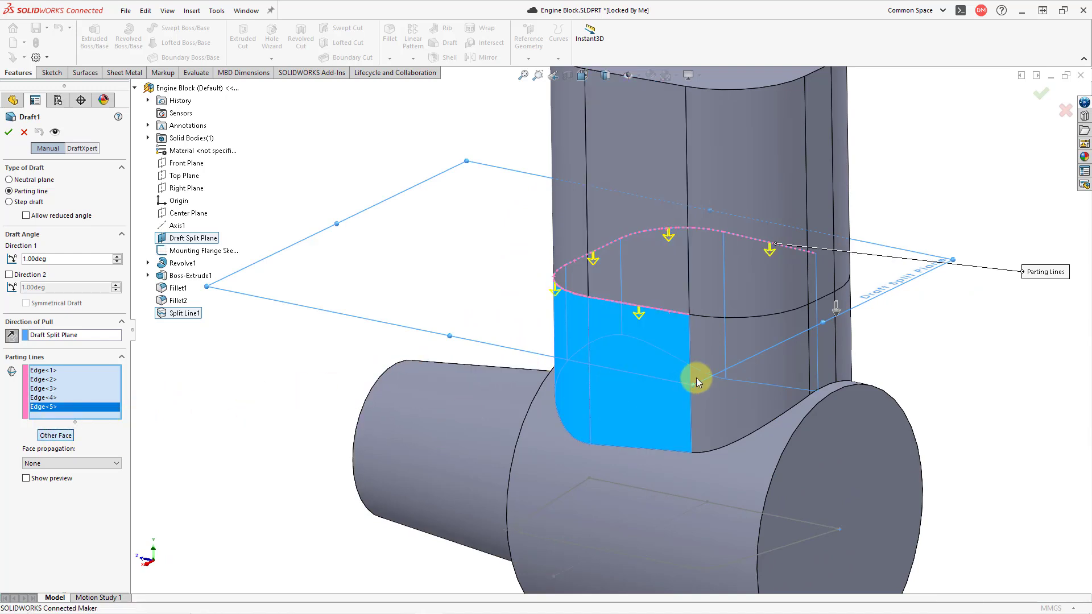
click(763, 317)
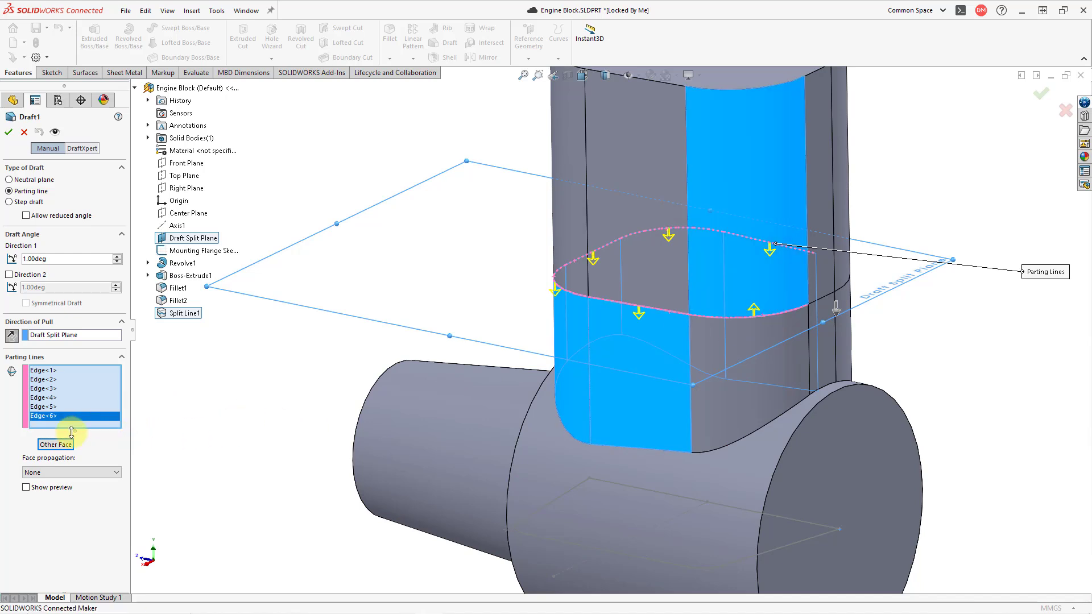
click(58, 447)
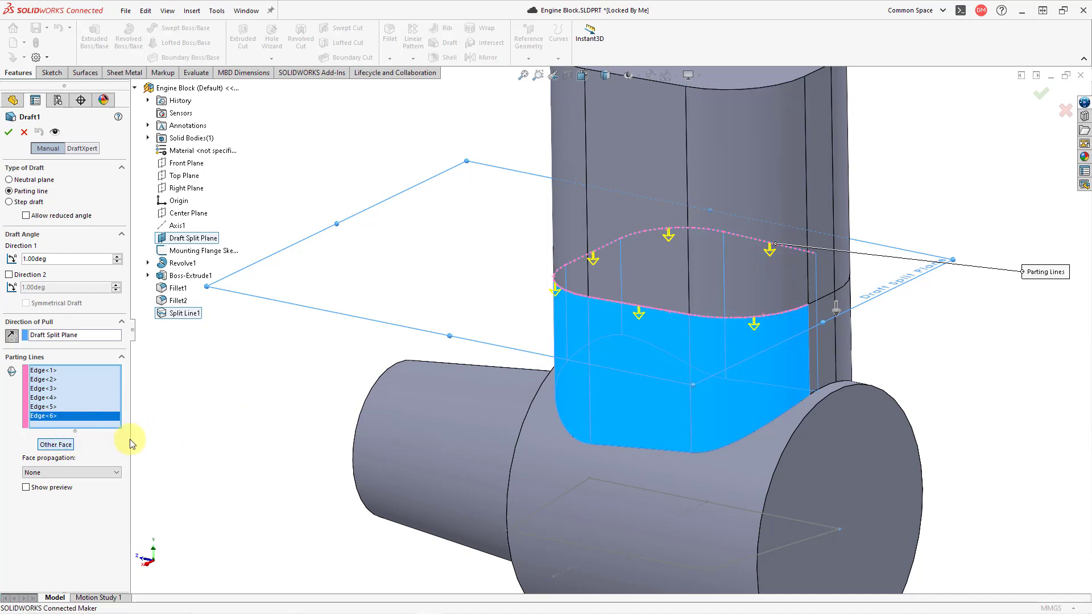
click(821, 300)
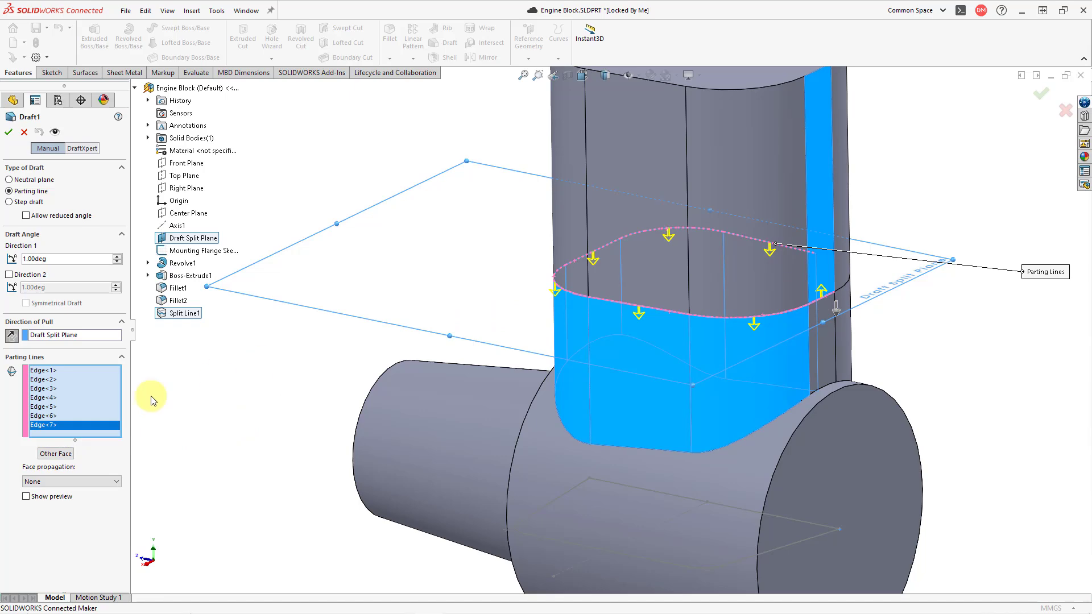
click(56, 454)
Add the split-line edge on the last rounded rear corner as a parting line, drafting the face below it
middle_drag(624, 218, 574, 316)
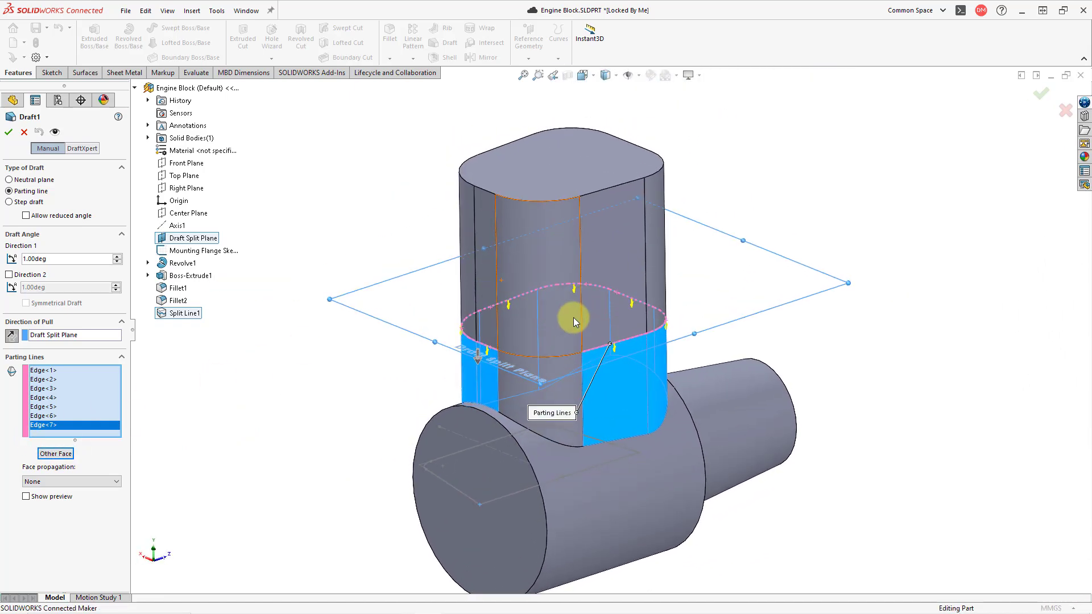
click(541, 358)
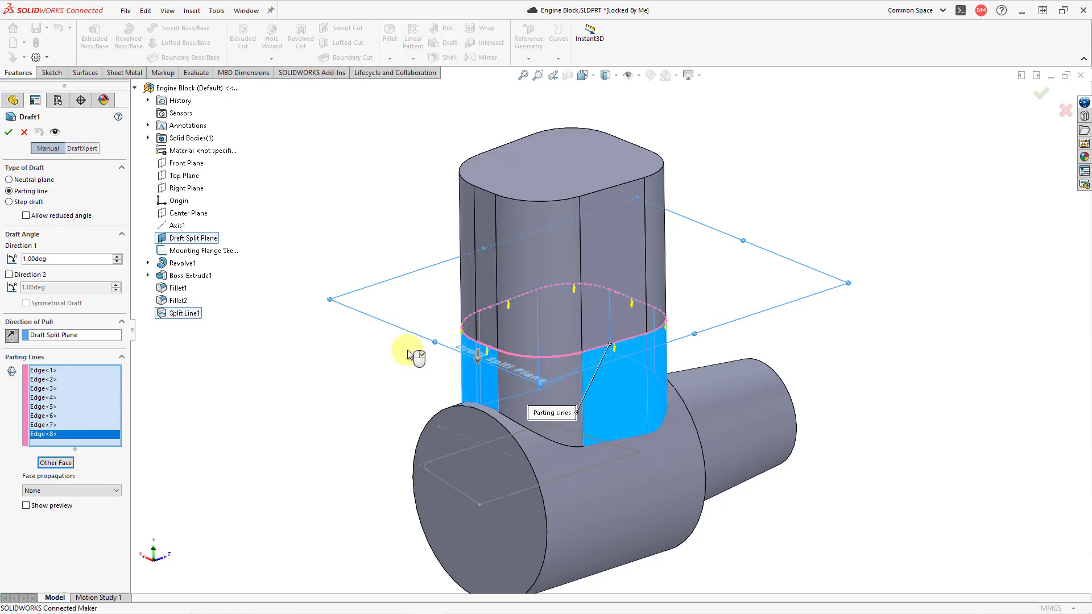
click(76, 463)
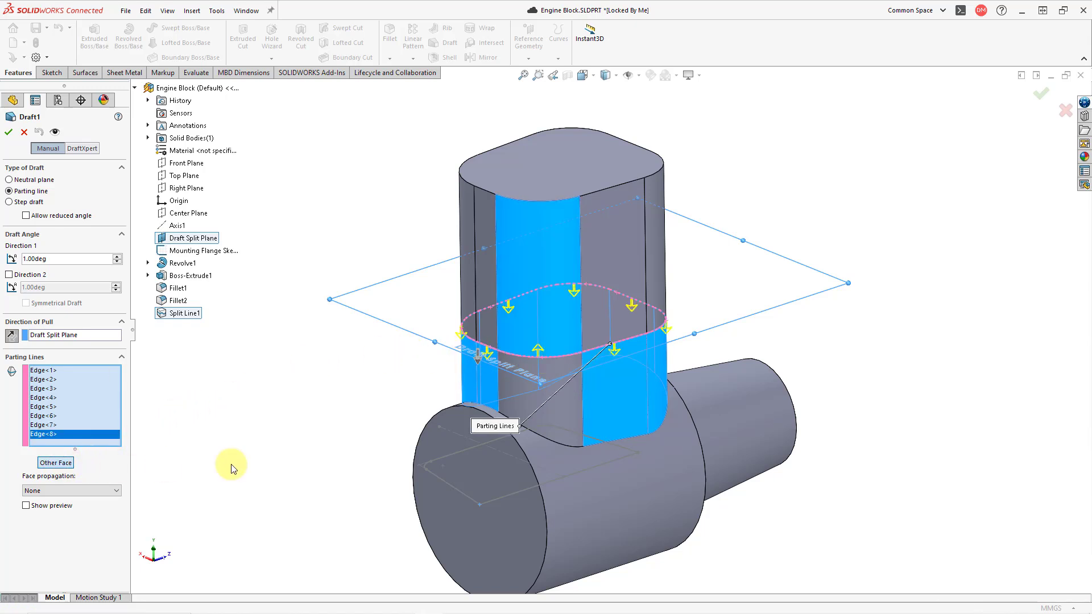
scroll(454, 444, down, 2)
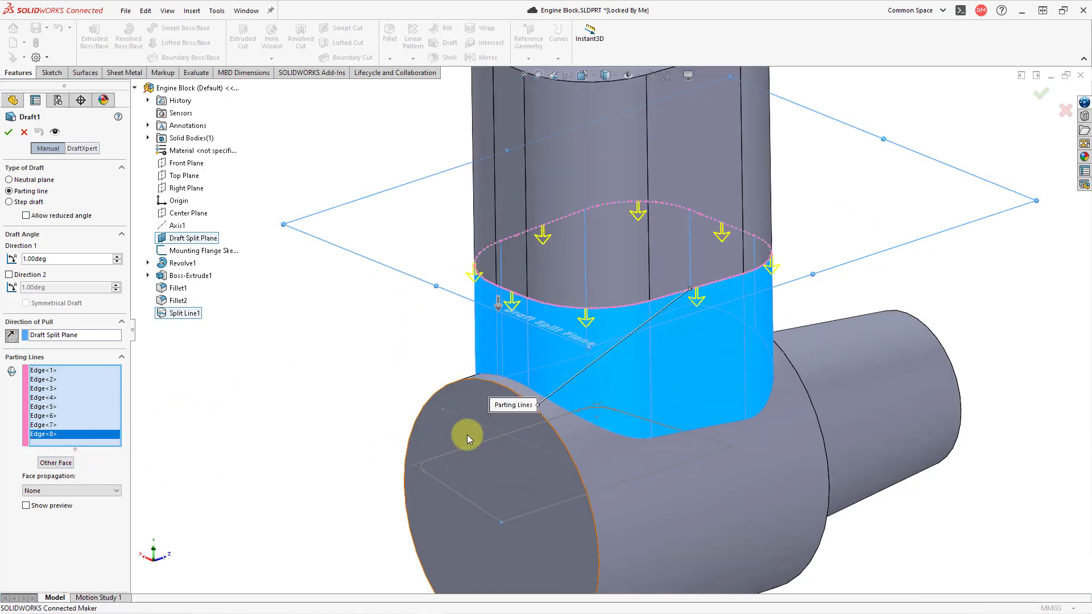
Preview the parting line draft, set its angle to 6 degrees and create it
click(26, 506)
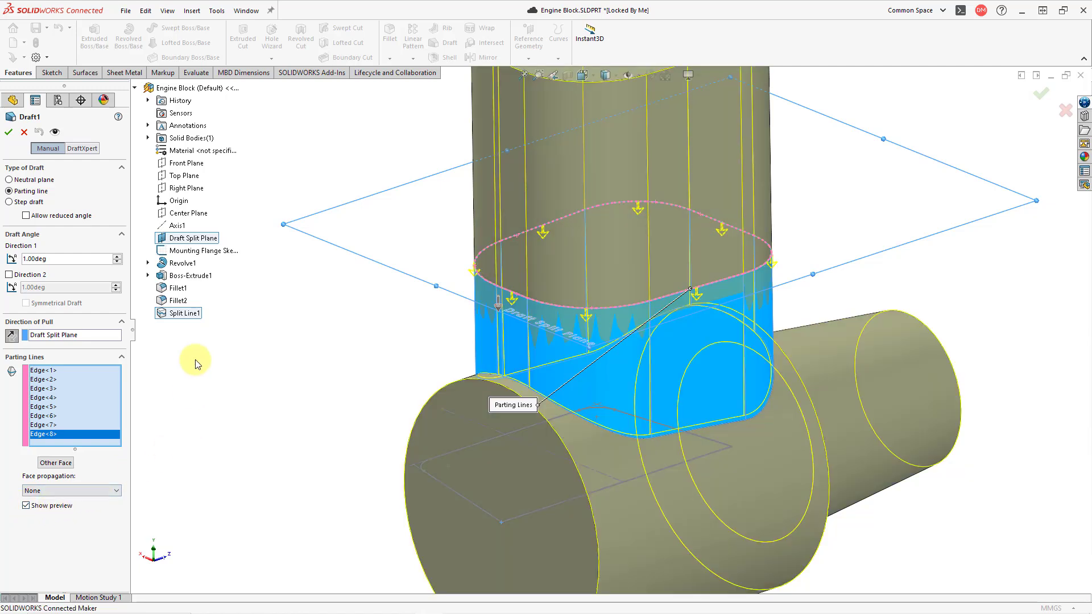
click(117, 256)
click(117, 256)
click(117, 256)
click(117, 256)
click(117, 256)
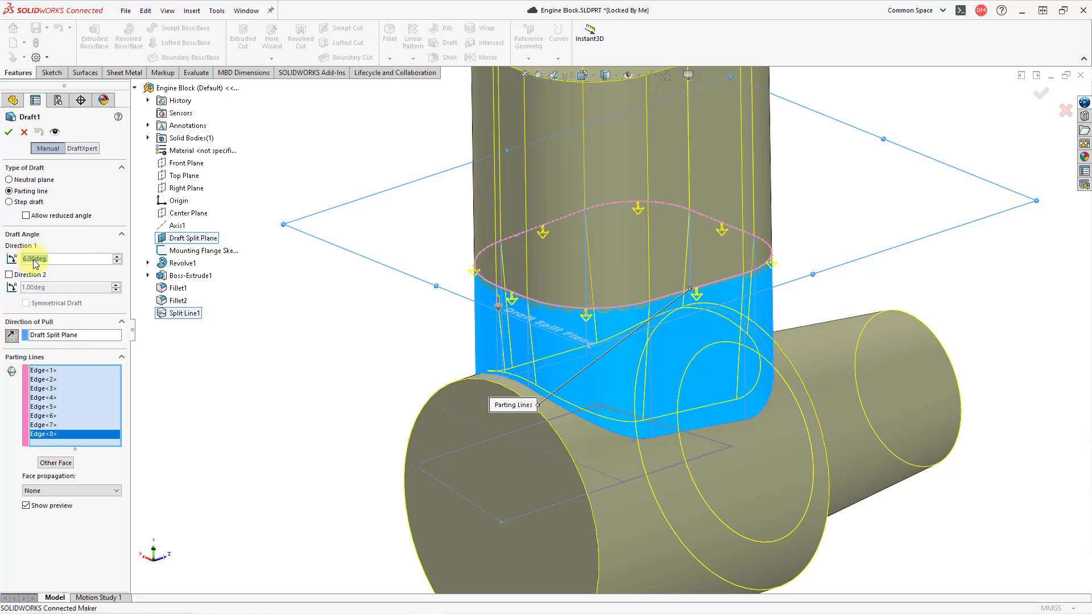
scroll(501, 333, up, 2)
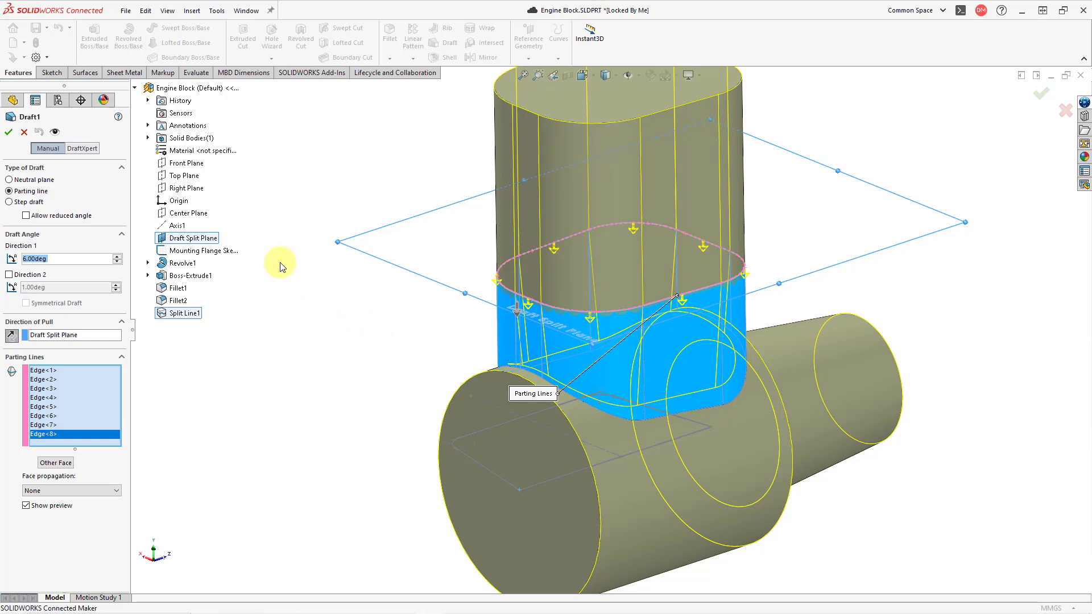
click(6, 134)
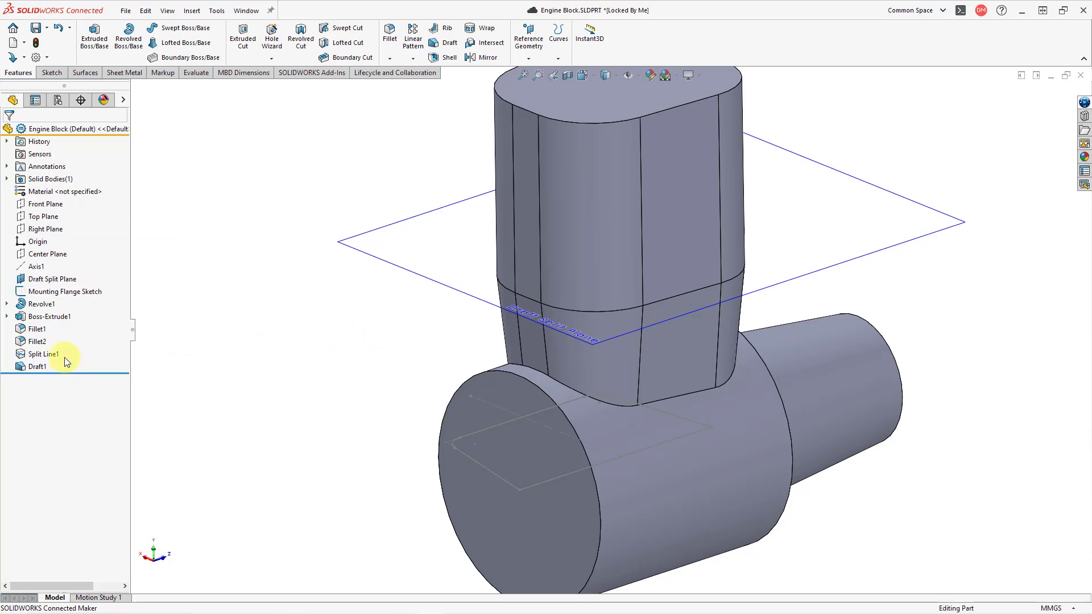
Hide the Draft Split Plane
click(45, 279)
click(79, 269)
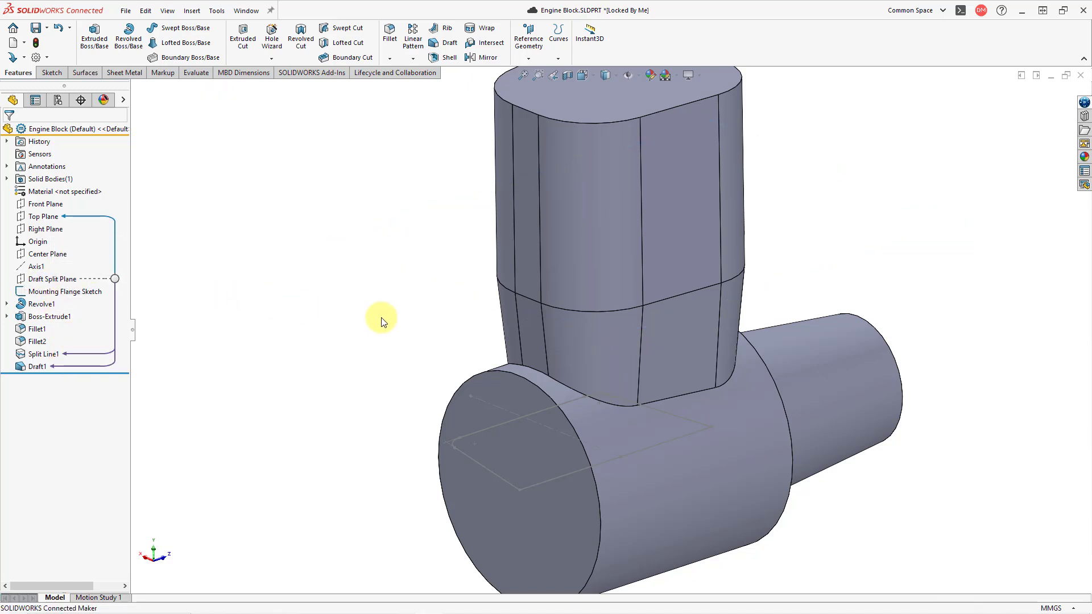
key(f)
middle_drag(486, 324, 272, 338)
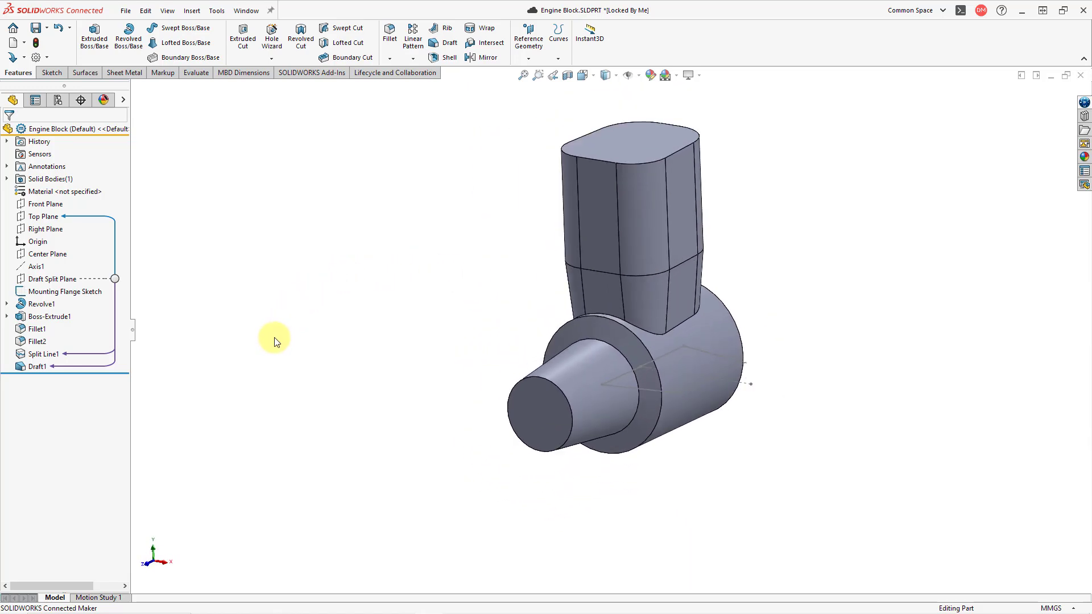
scroll(795, 366, down, 2)
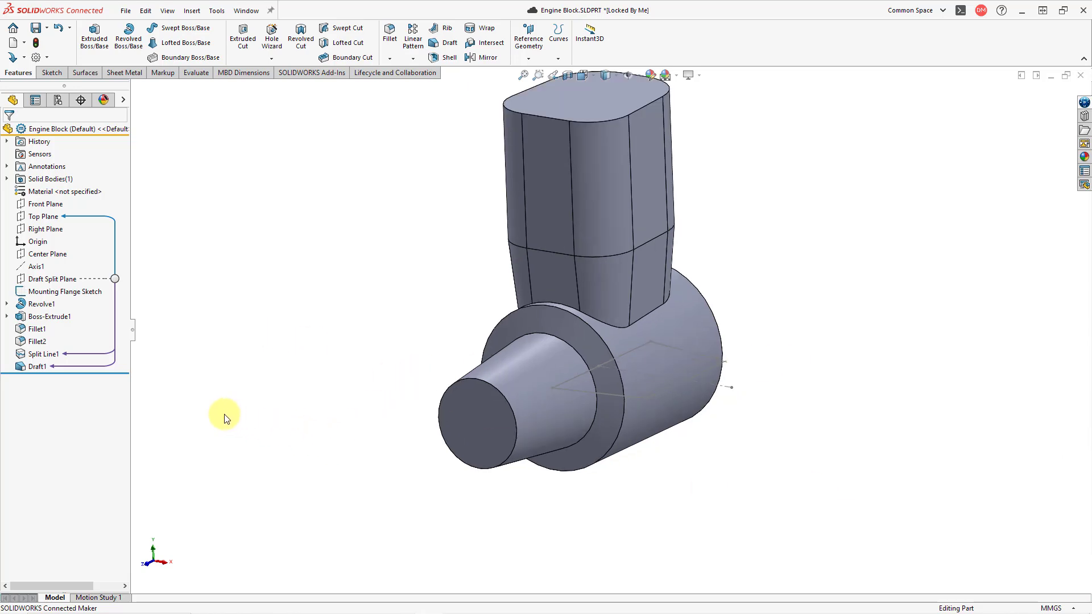
Extrude the Mounting Flange Sketch 25 mm with a Mid Plane end condition, merged with the body
click(54, 292)
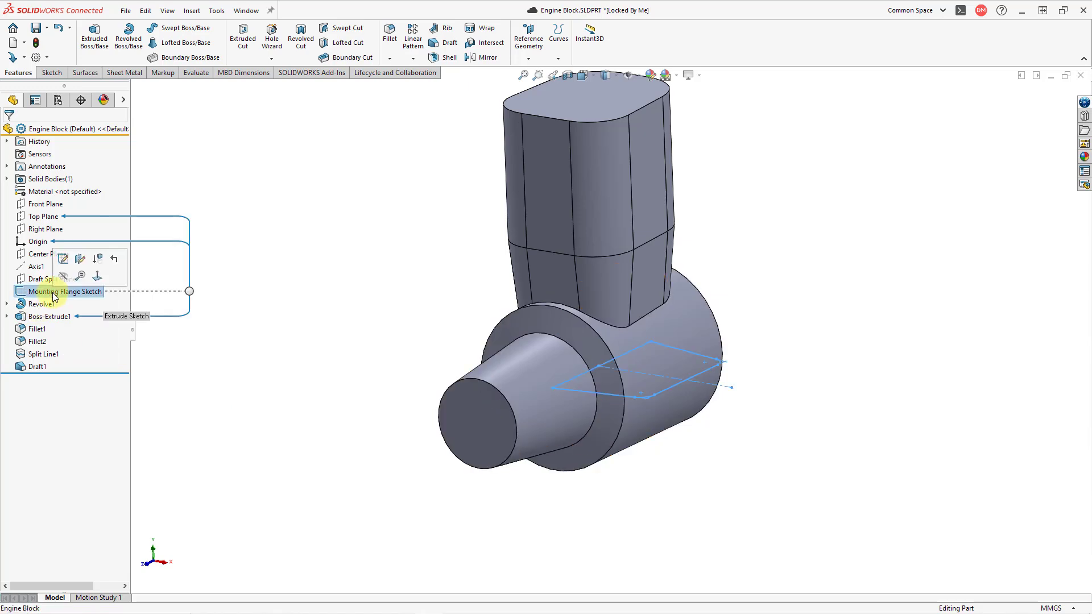
click(101, 47)
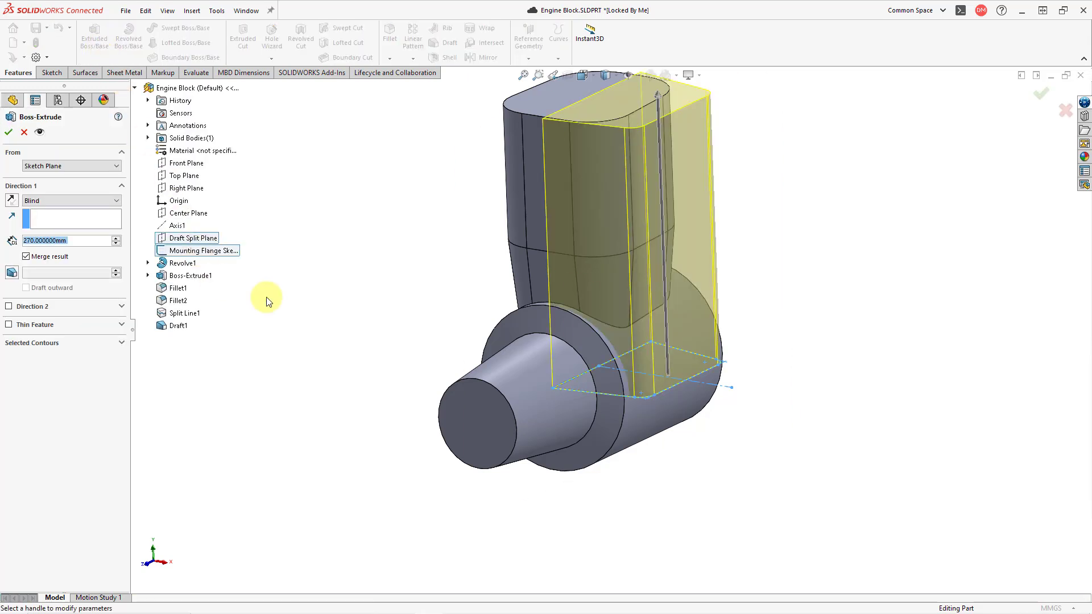
click(657, 93)
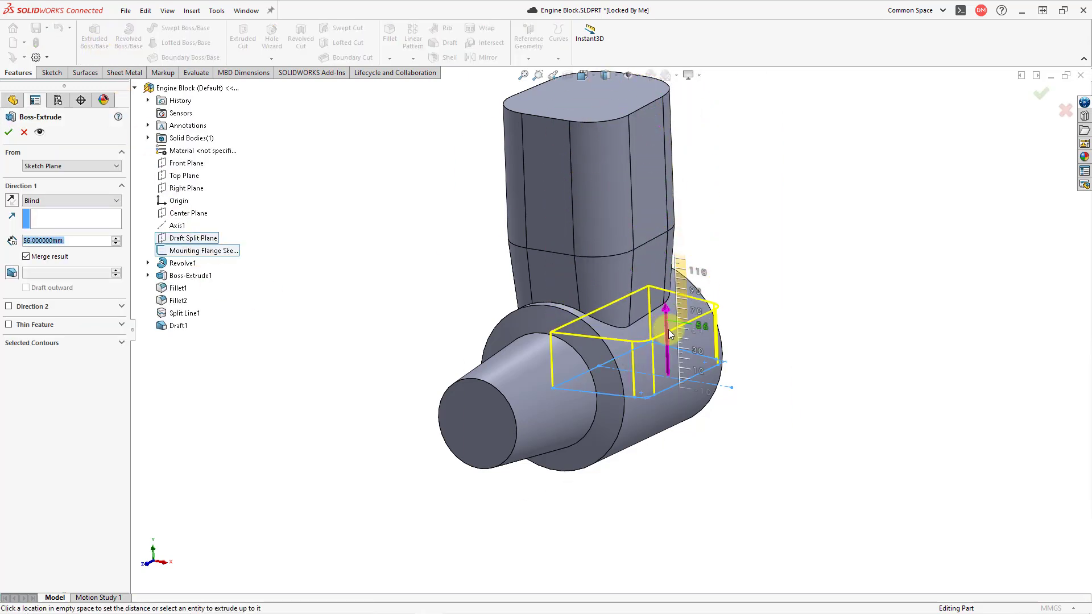
drag(670, 329, 673, 357)
click(672, 354)
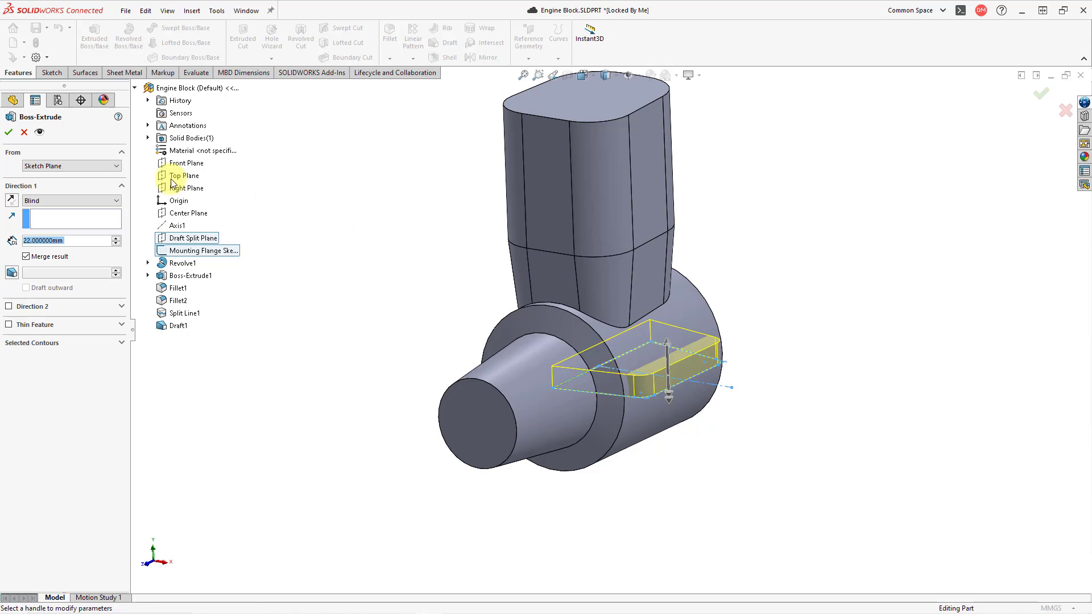
click(101, 199)
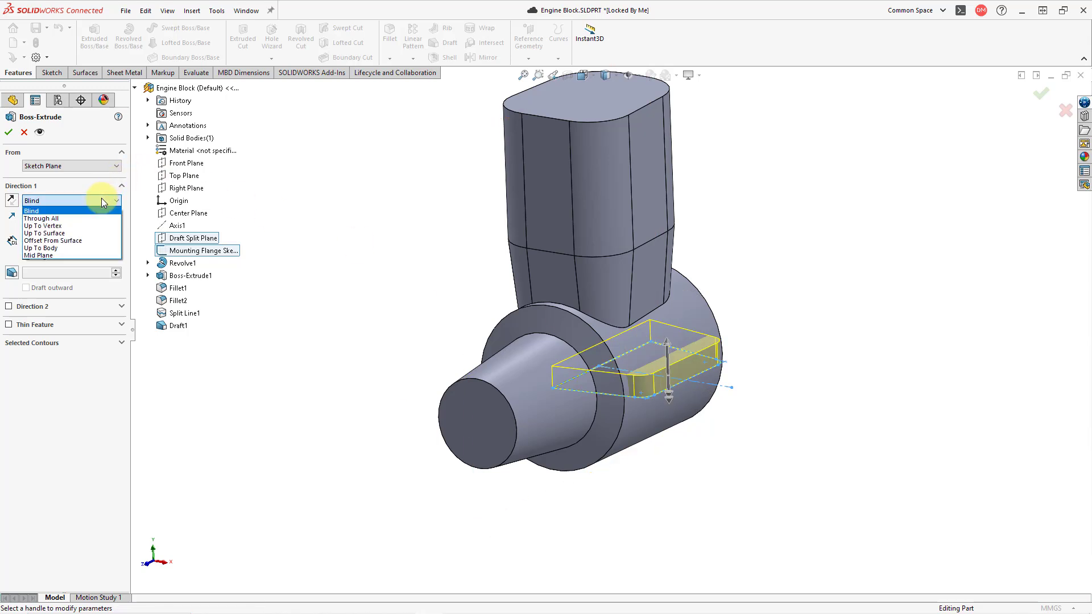
click(70, 257)
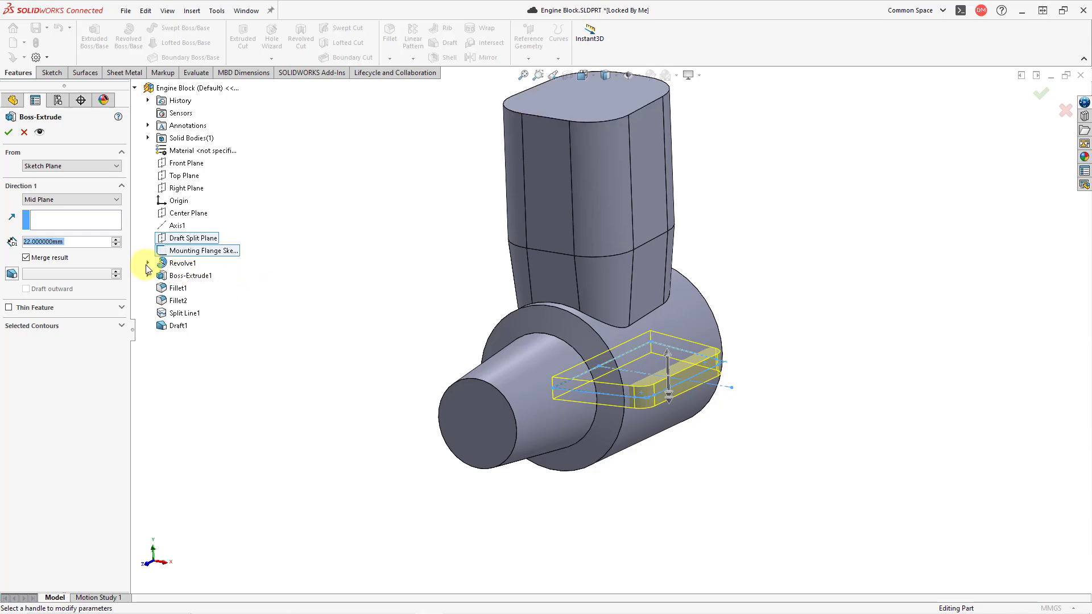
text(25)
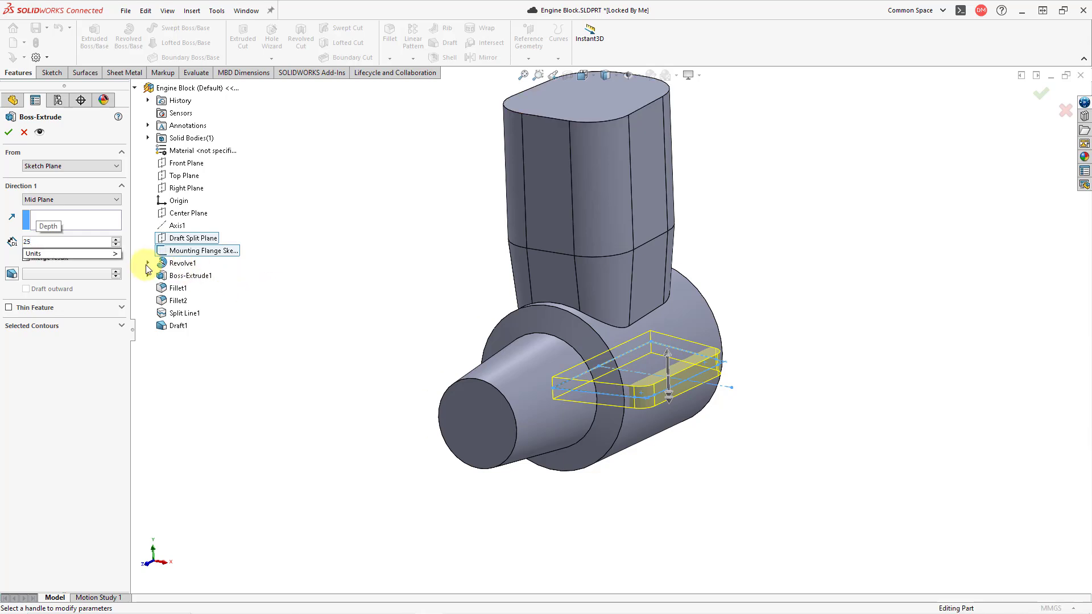
key(Return)
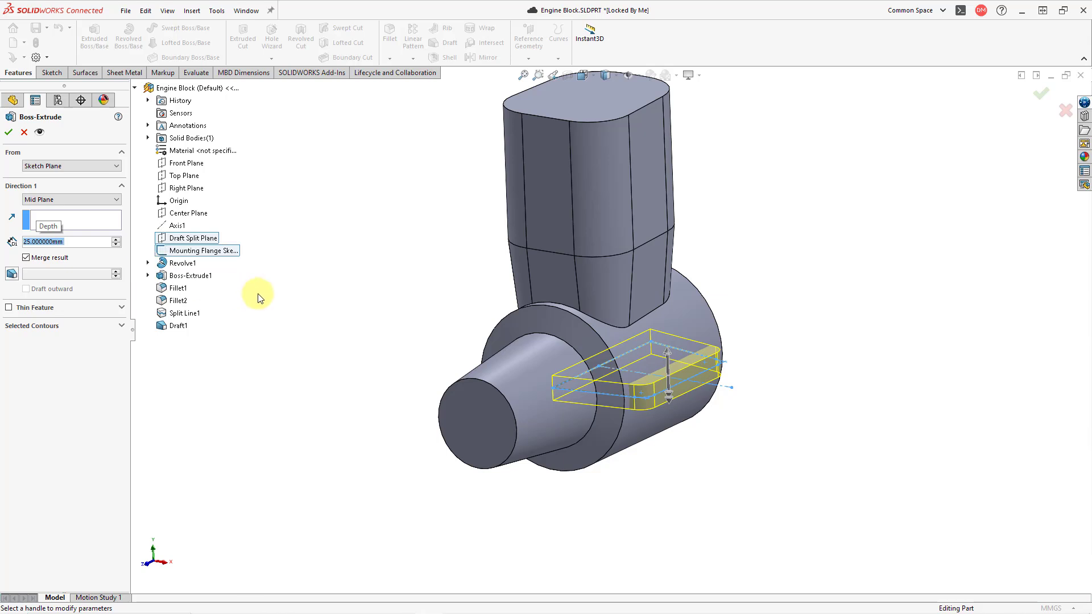
click(9, 133)
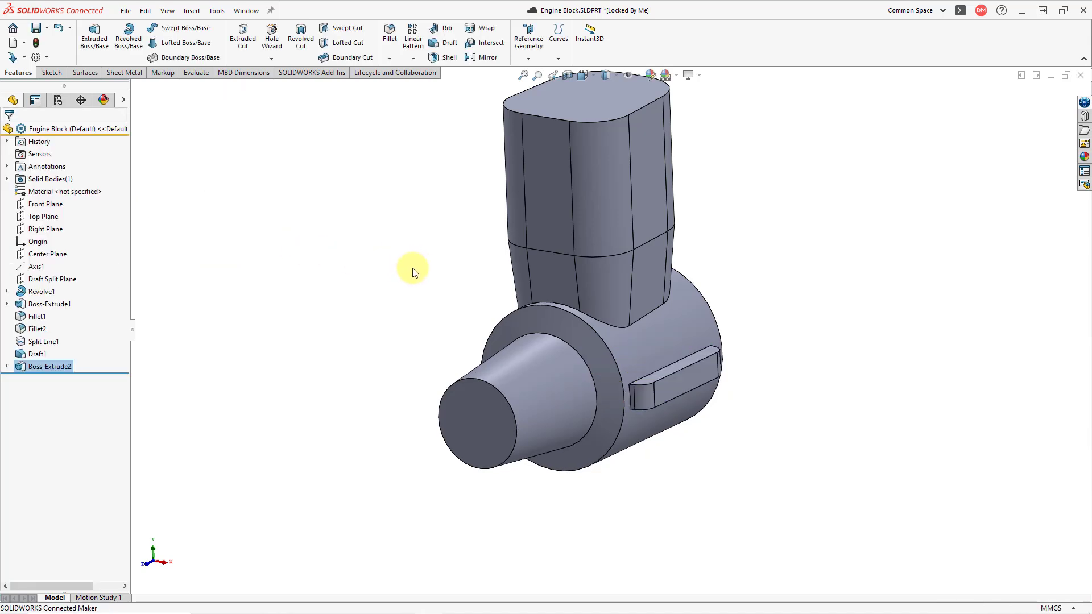
Show the primary planes and mirror the mounting flange extrusion about the Right Plane
click(485, 57)
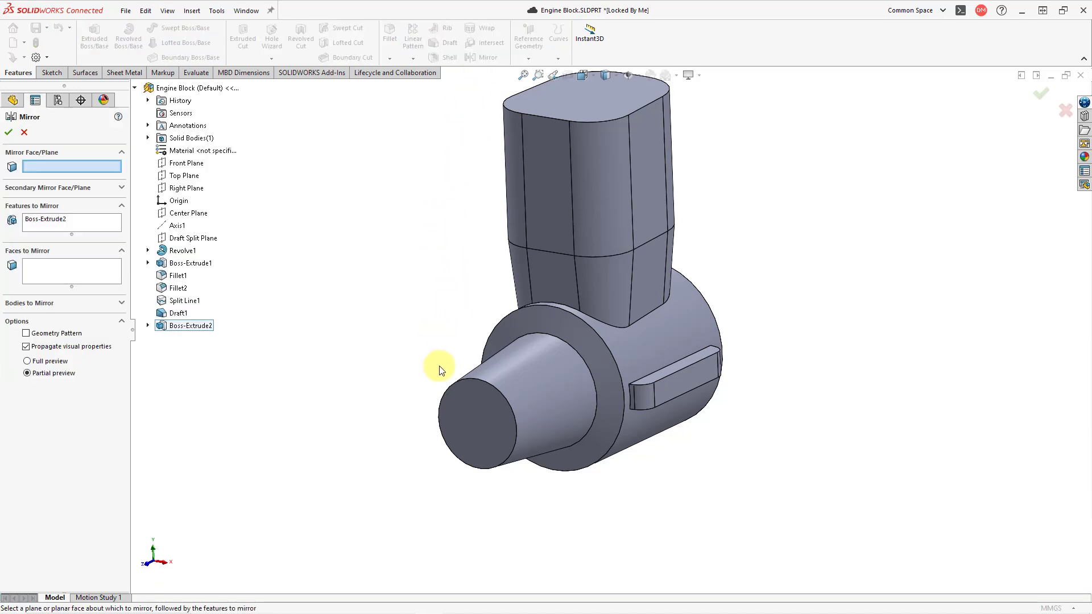
scroll(435, 413, up, 1)
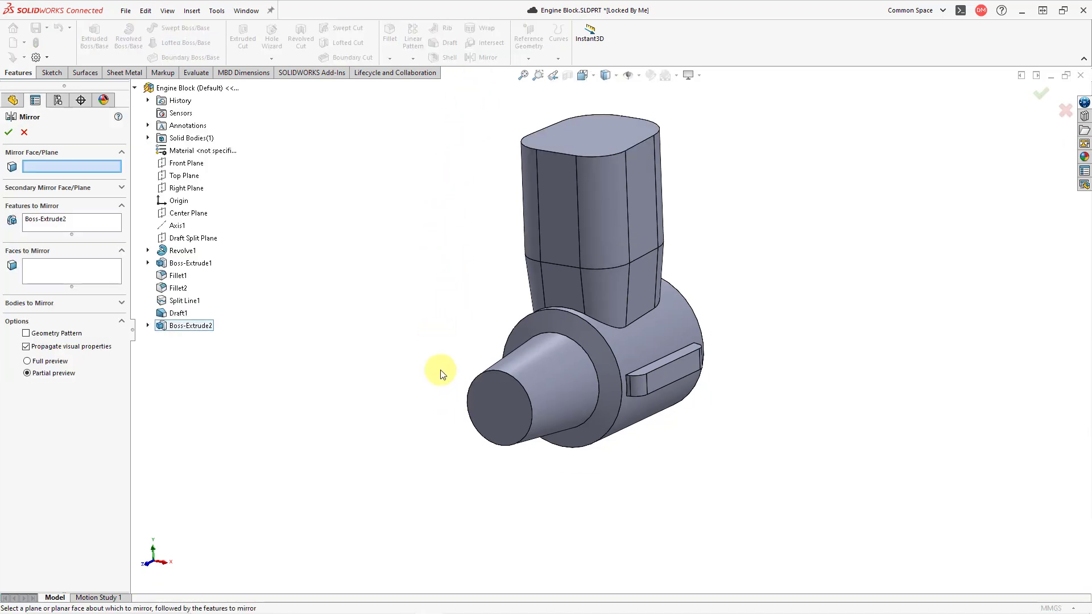
click(639, 77)
click(645, 91)
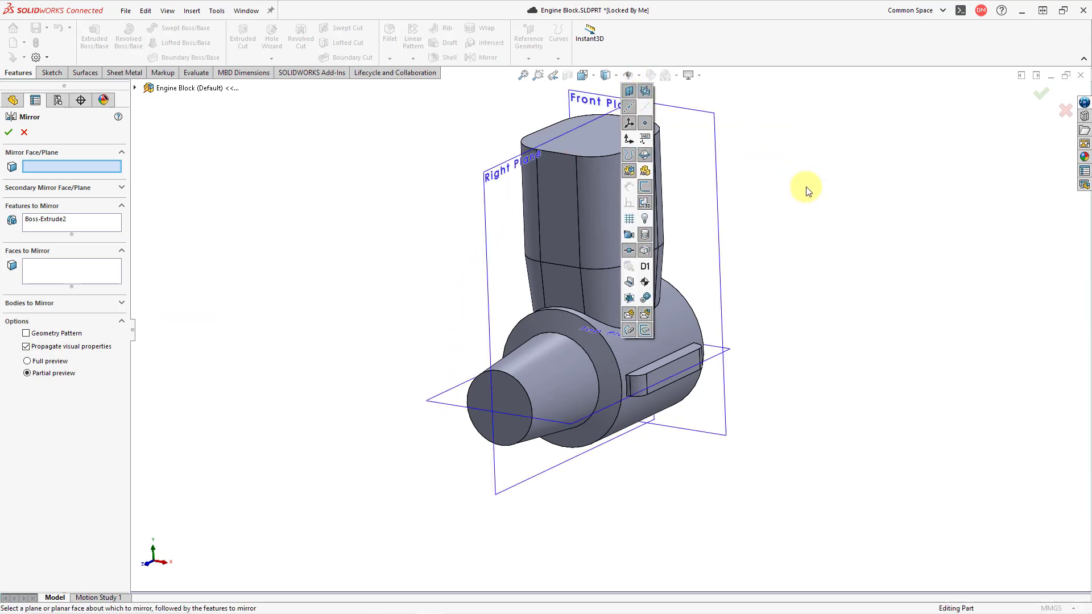
click(501, 171)
middle_drag(395, 246, 484, 253)
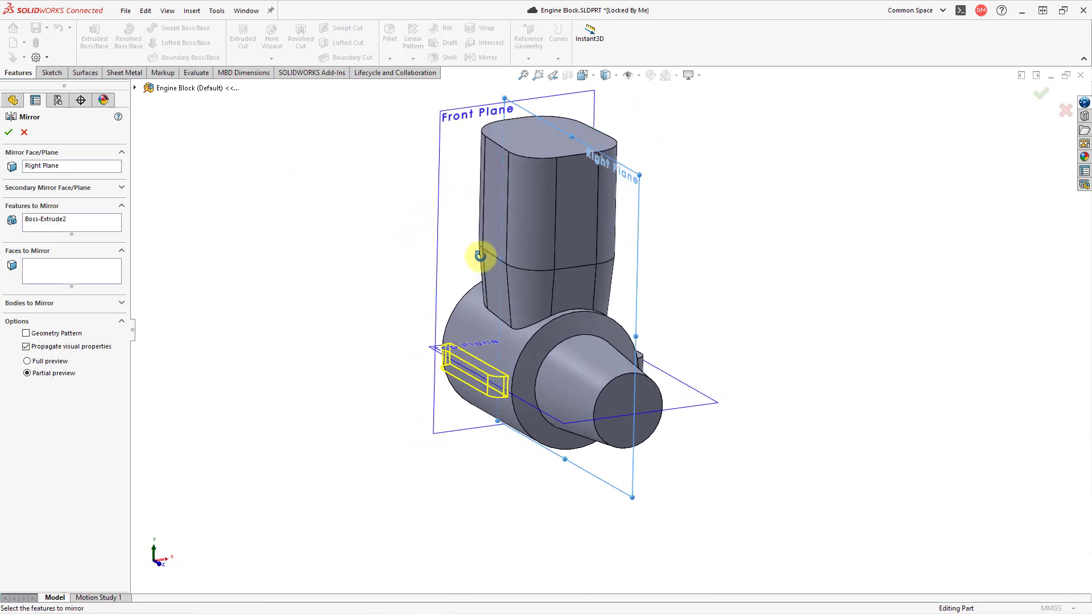
click(10, 134)
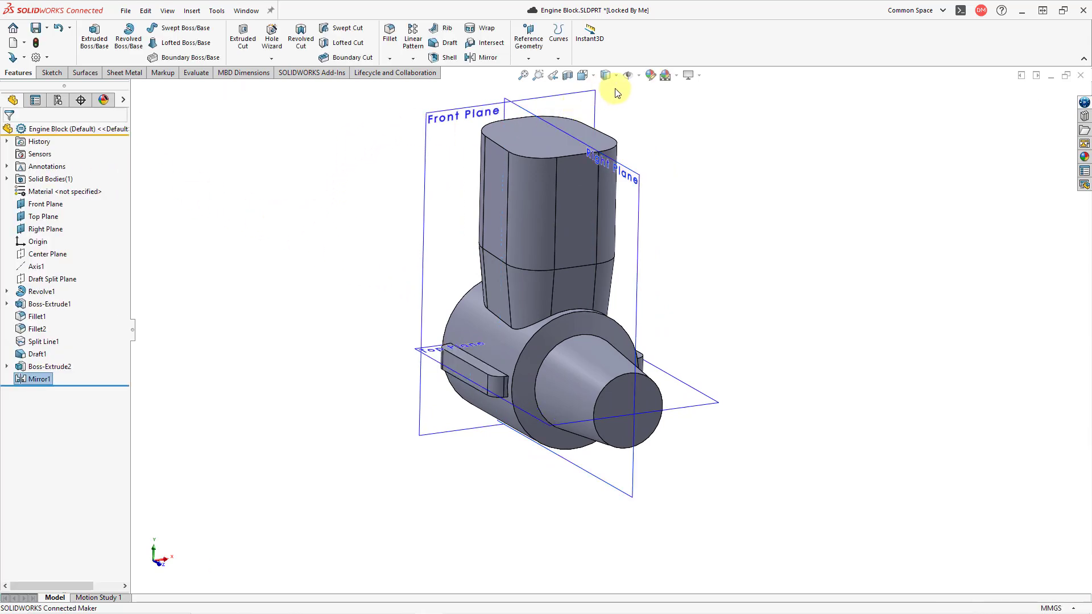
Hide the primary planes and dismiss the save reminder
click(639, 76)
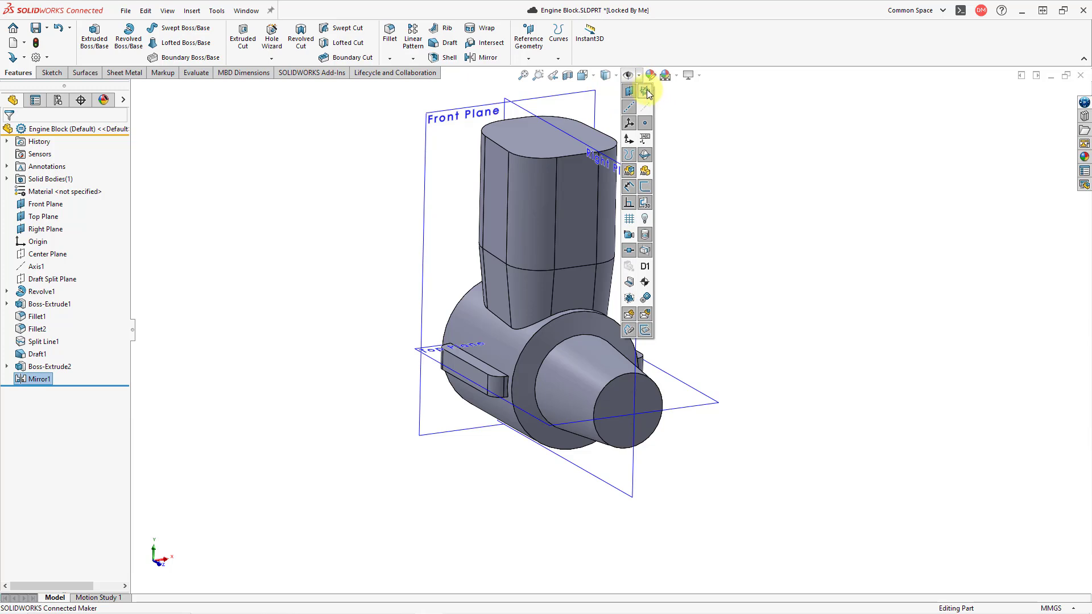
click(645, 92)
middle_drag(727, 259, 627, 251)
scroll(627, 250, down, 2)
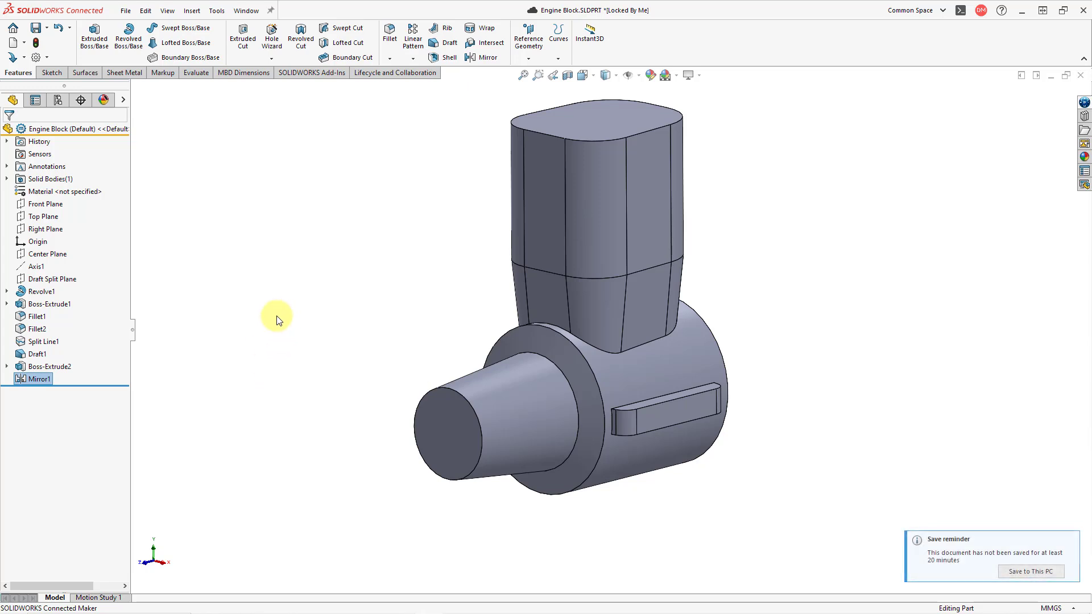
click(1070, 543)
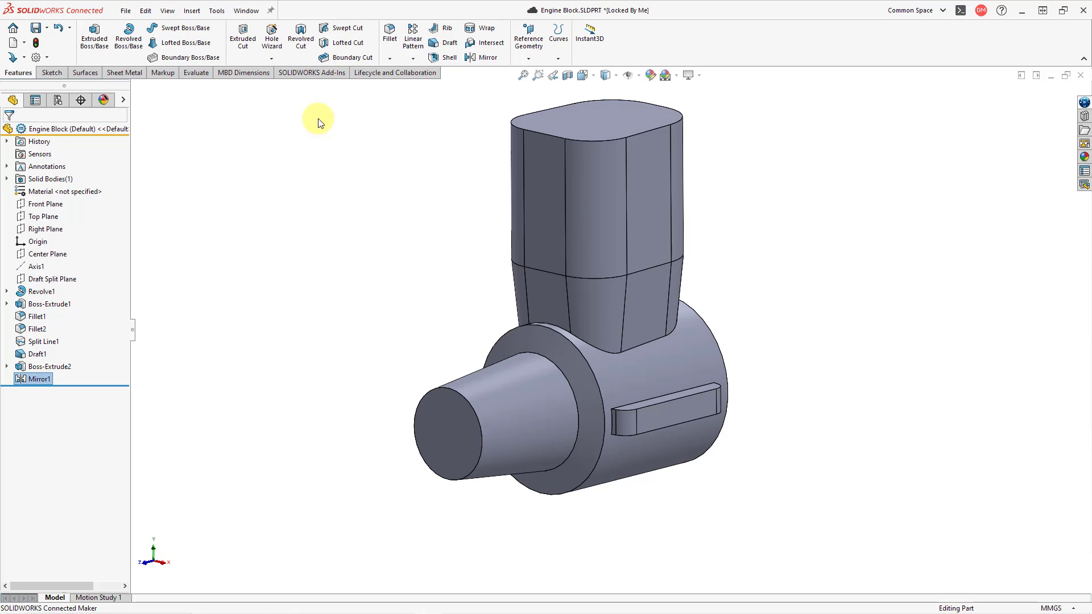
click(278, 45)
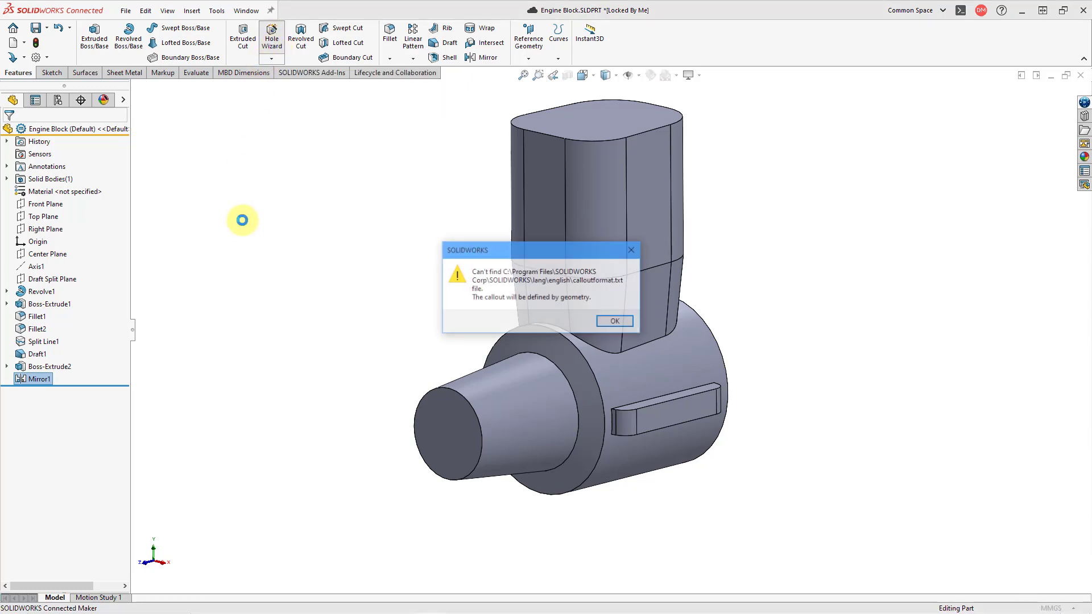
click(614, 321)
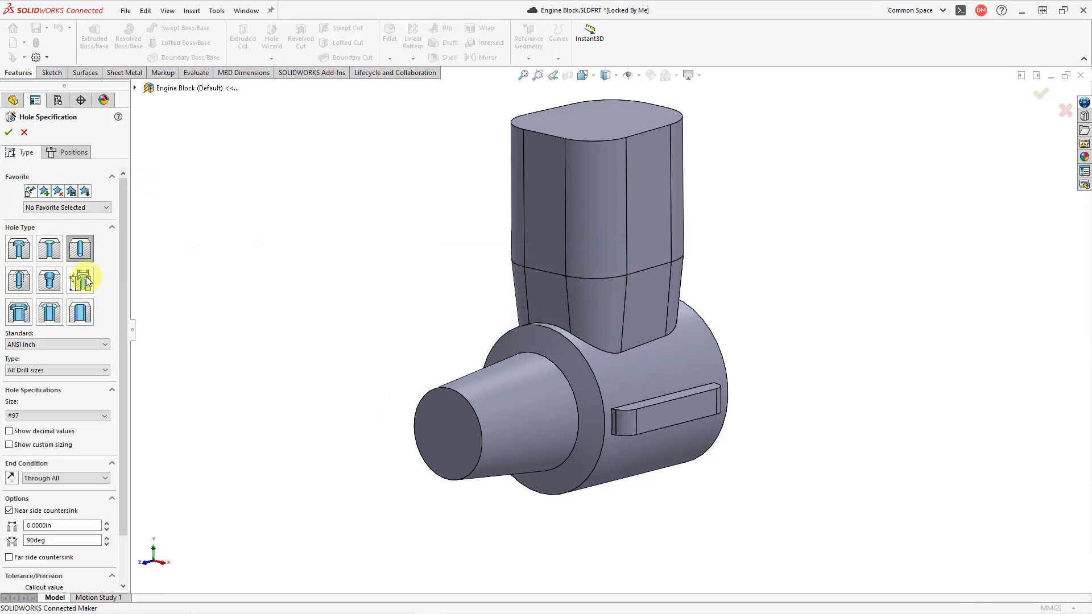
click(69, 344)
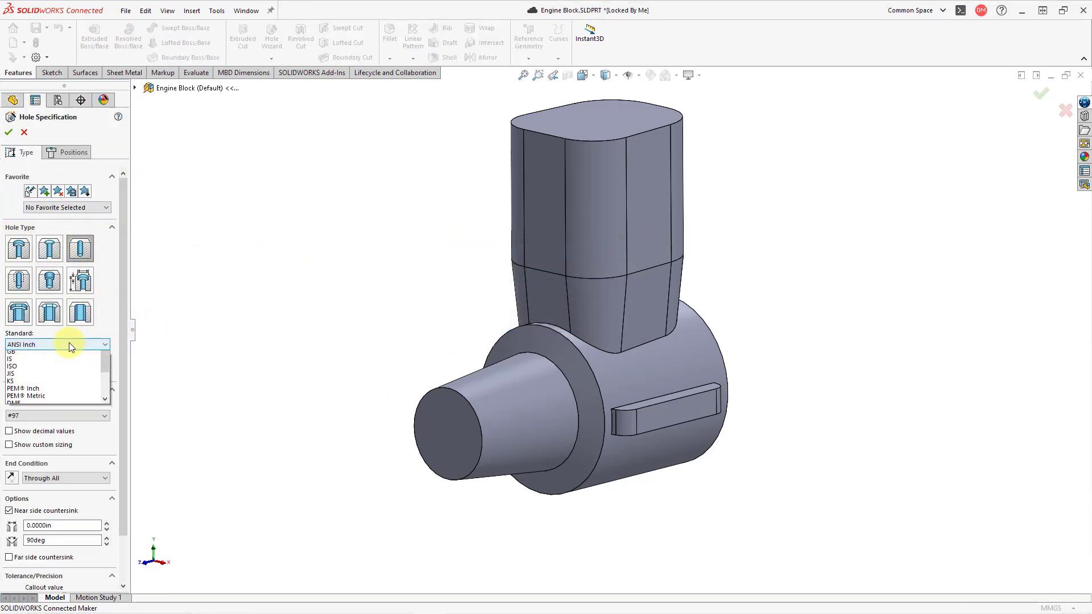
click(70, 344)
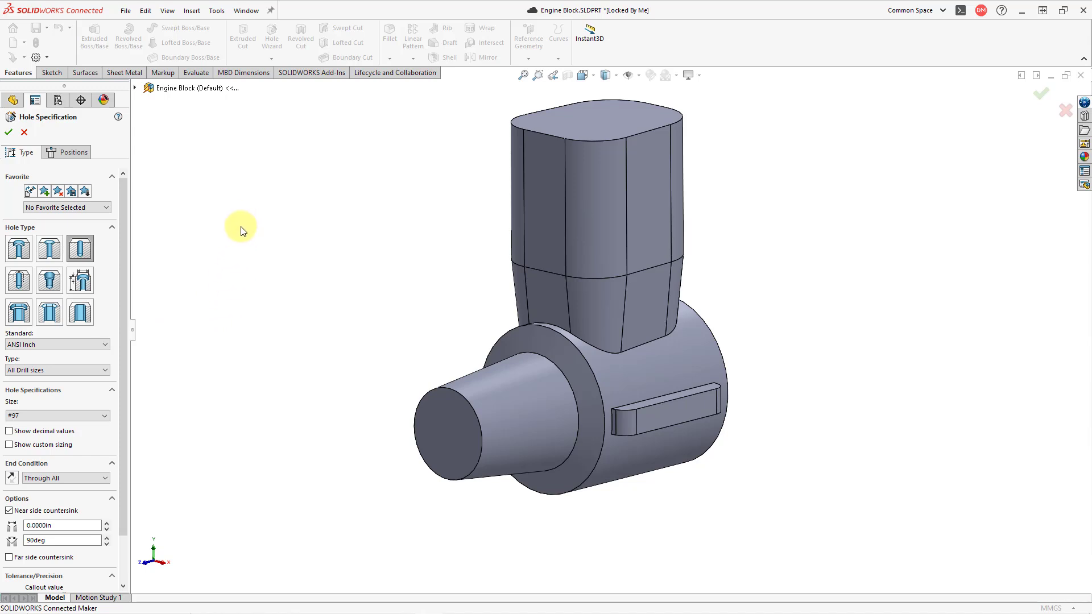
click(24, 132)
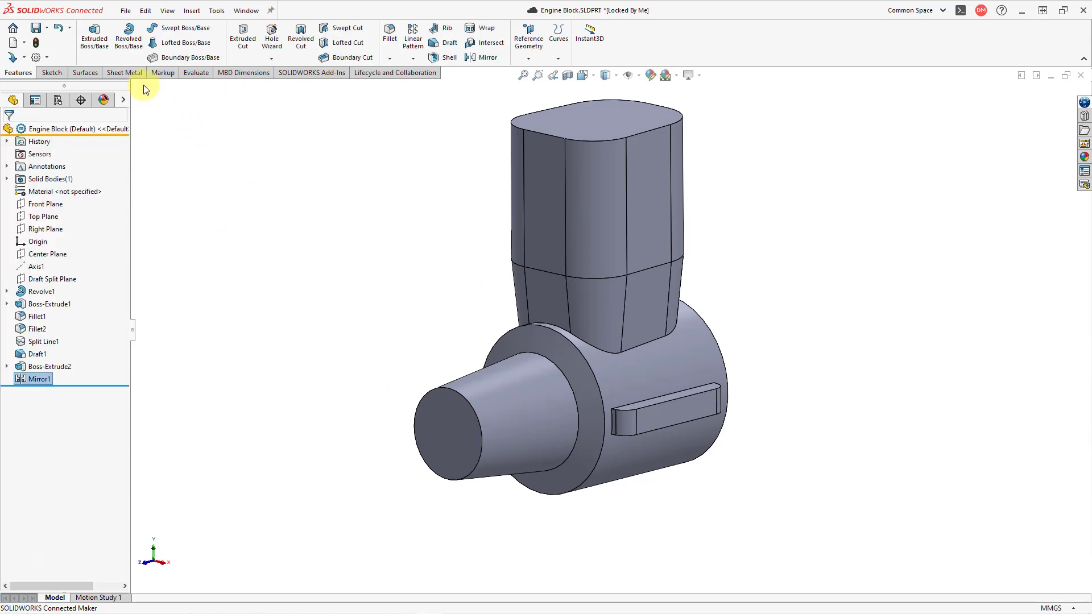
Start a Simple Hole and place its centre on the flat end face of the tapered nose
click(132, 74)
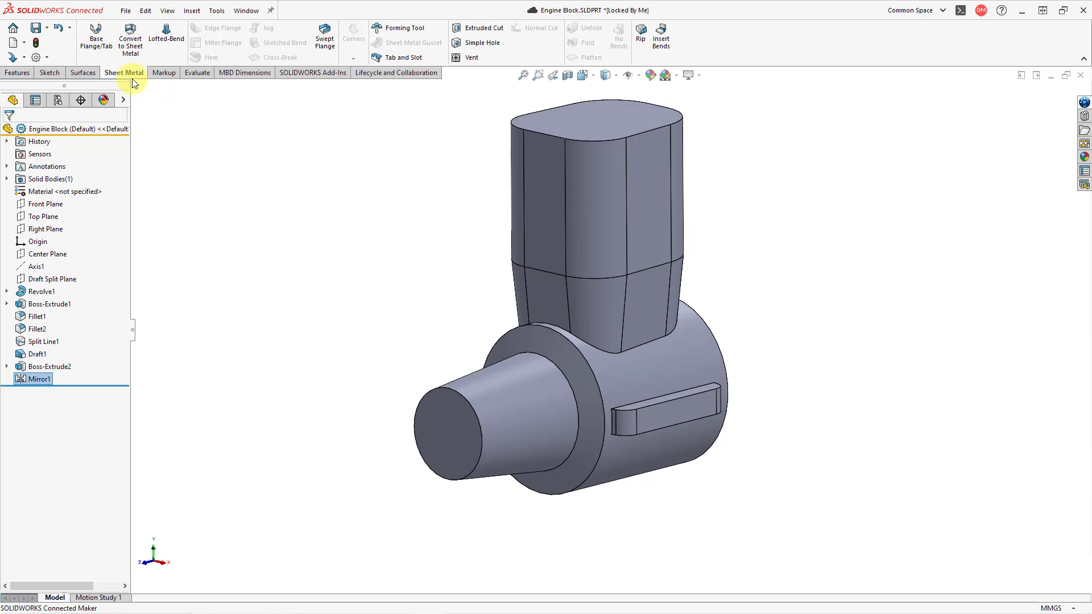
click(22, 77)
click(195, 10)
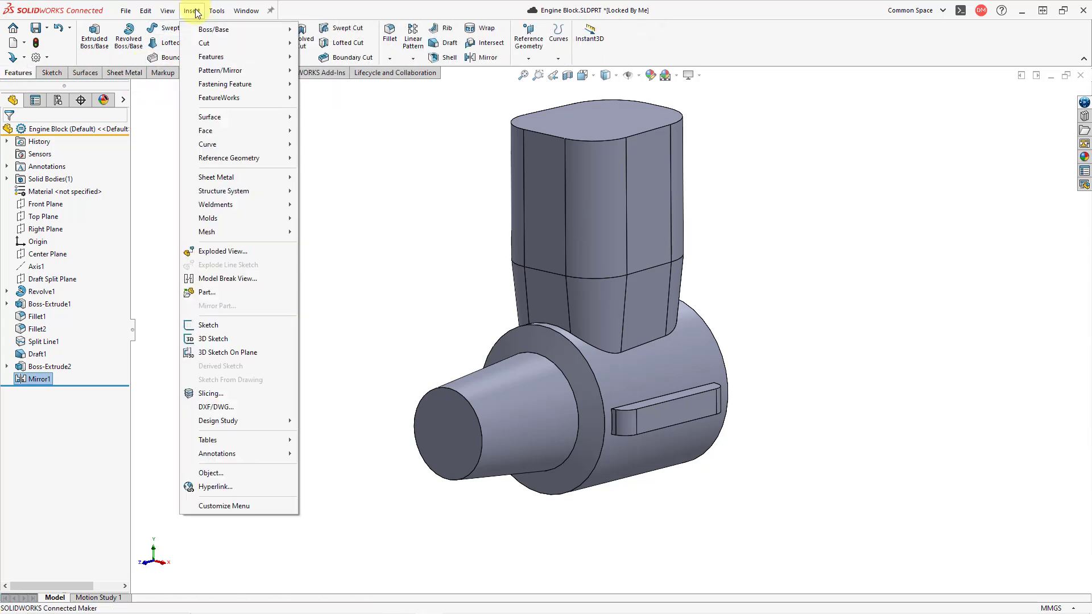
mouse_move(223, 55)
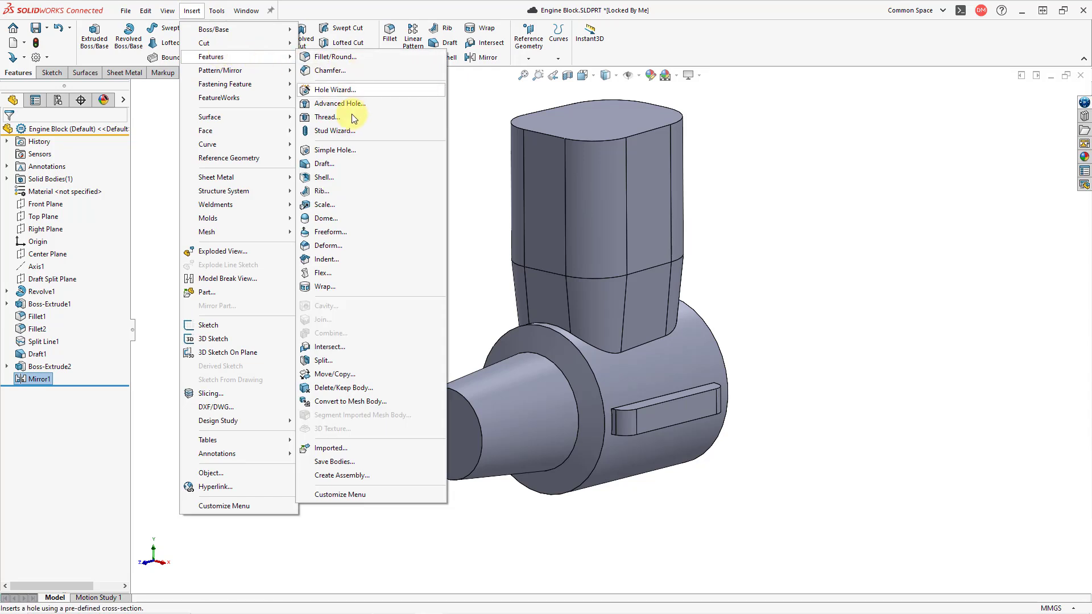
click(354, 150)
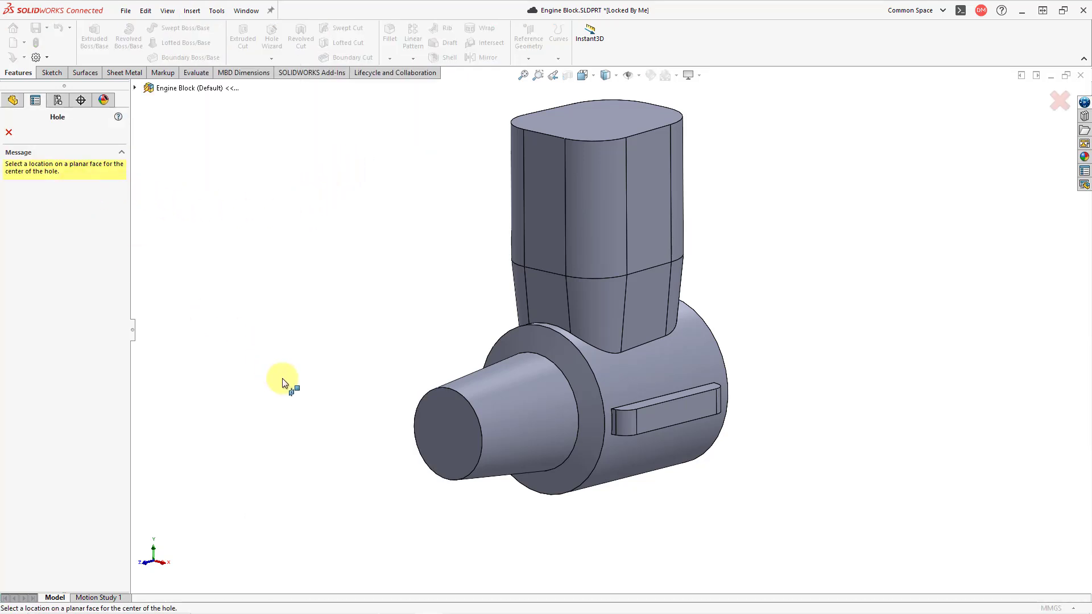
scroll(326, 414, down, 4)
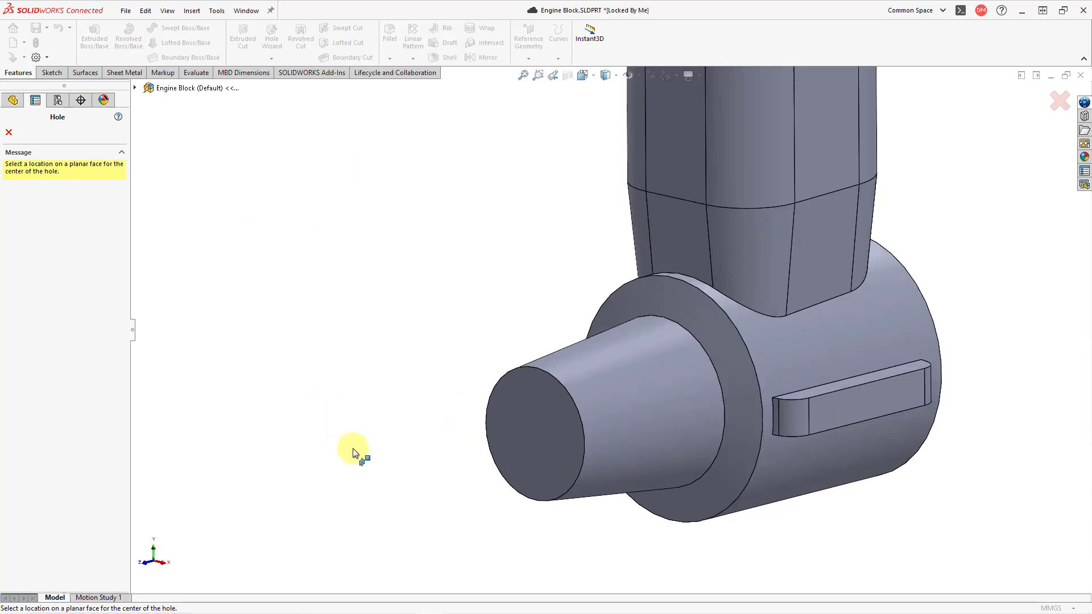
click(516, 409)
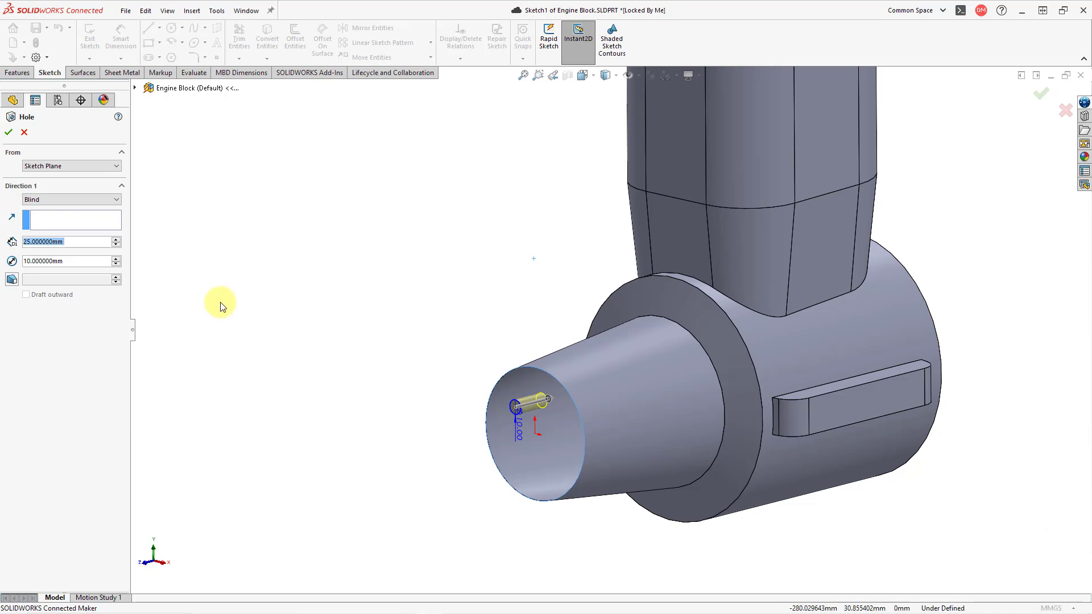
Set the hole to Through All with a 62.5 mm diameter and create it
click(78, 200)
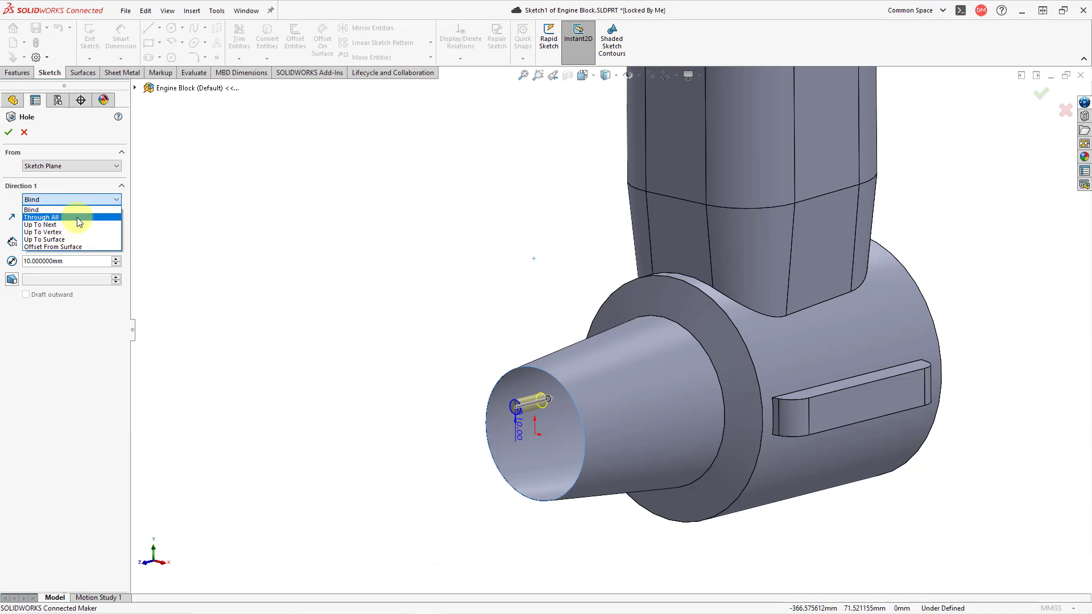
click(76, 218)
click(90, 246)
double_click(86, 244)
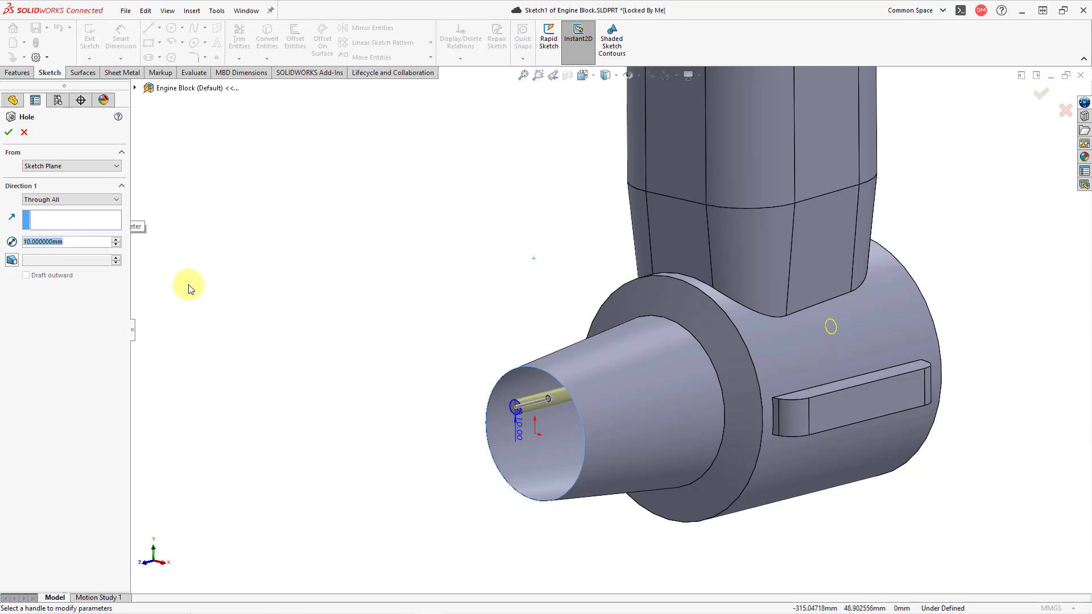
text(62.5)
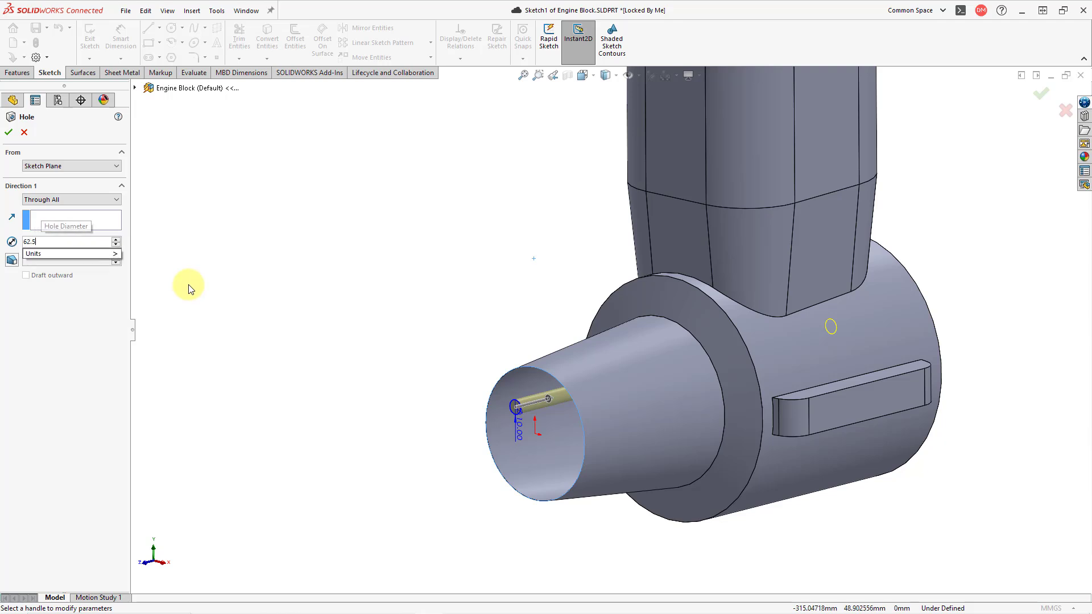
key(Return)
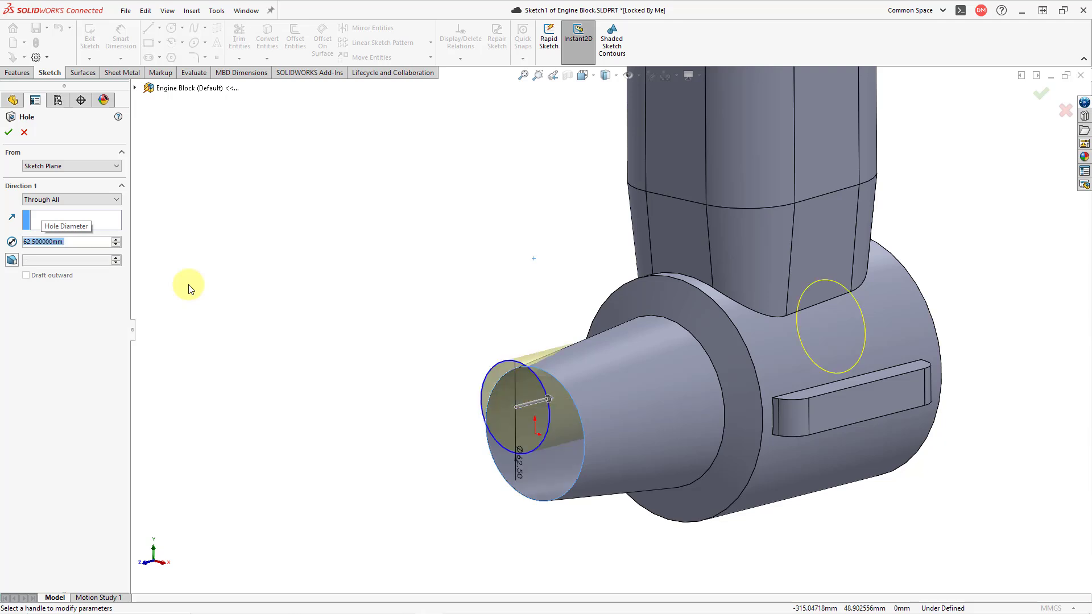
click(8, 135)
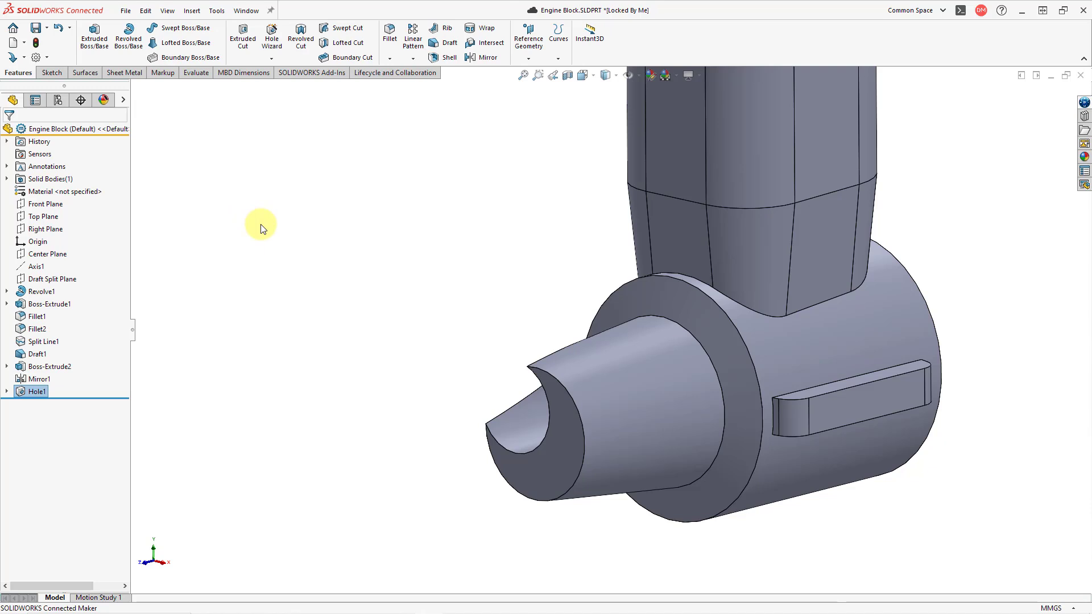
Open the hole's sketch for editing and apply Fully Define Sketch to its circle
click(7, 393)
click(66, 405)
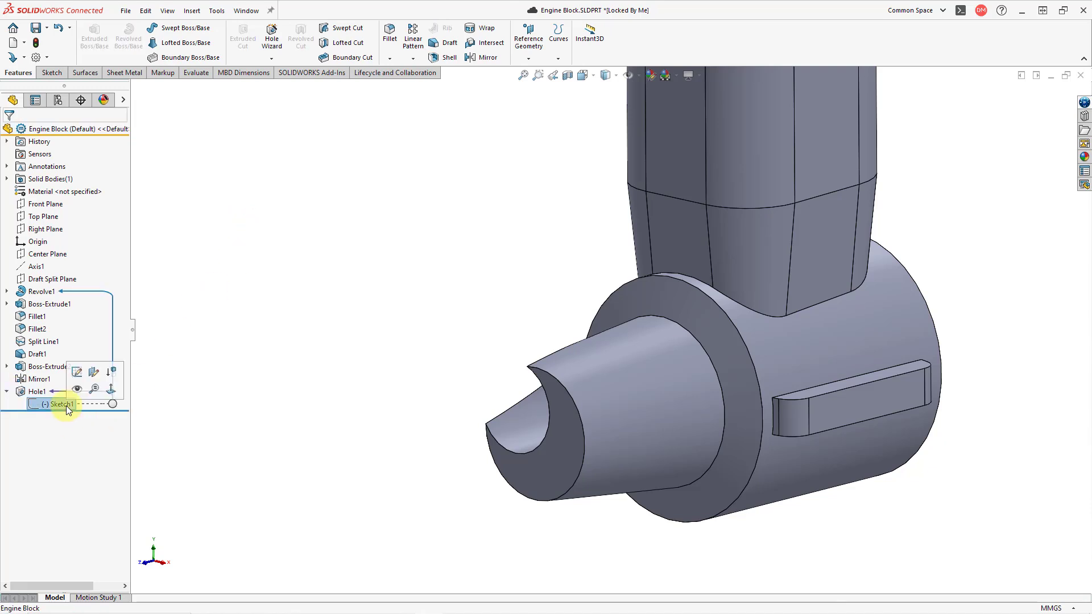
click(77, 373)
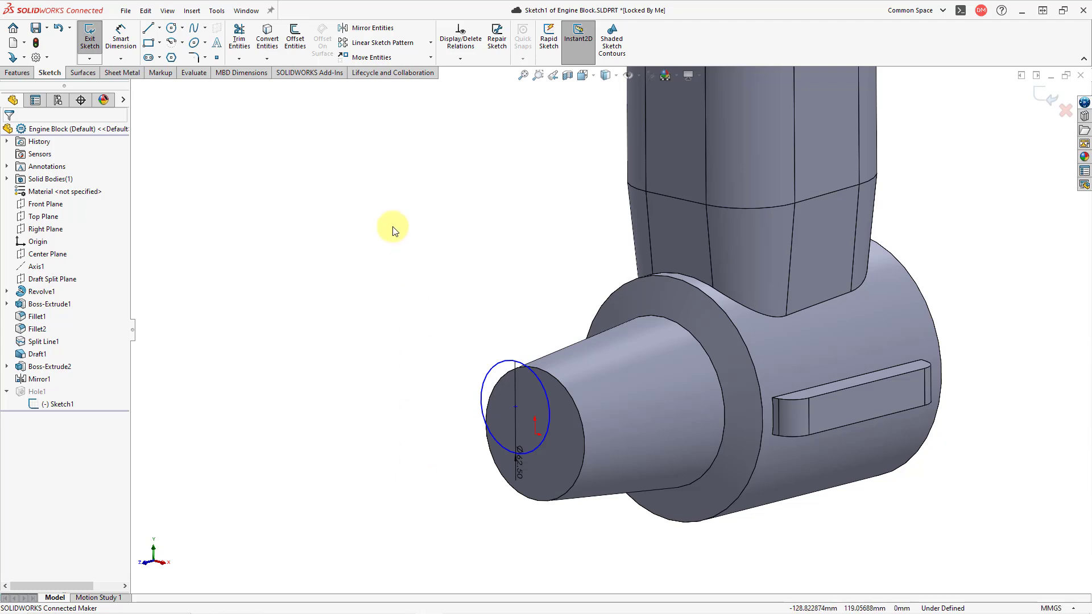
click(462, 58)
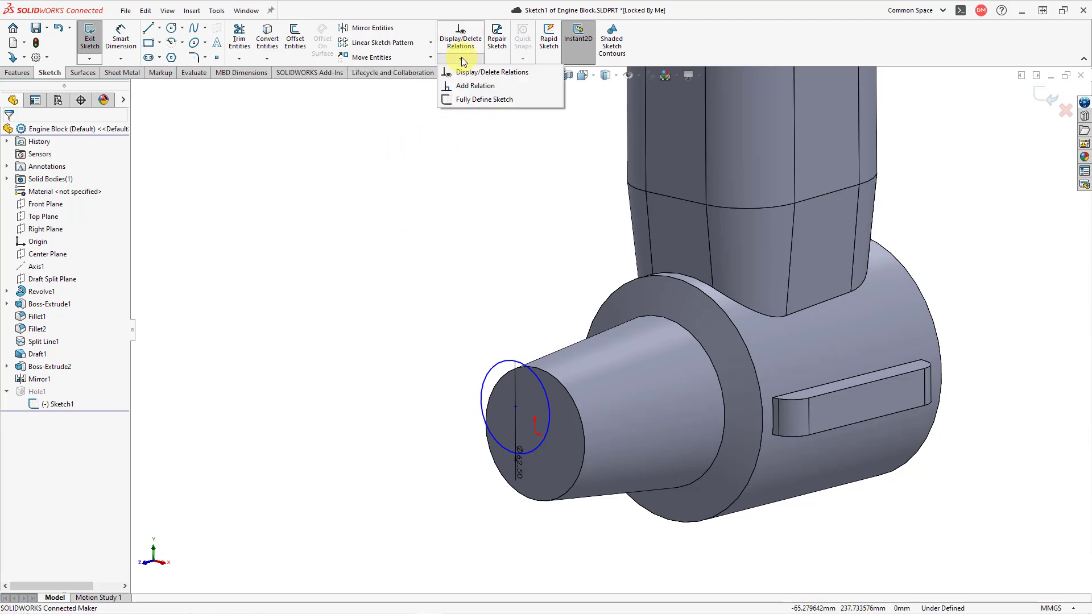
click(472, 100)
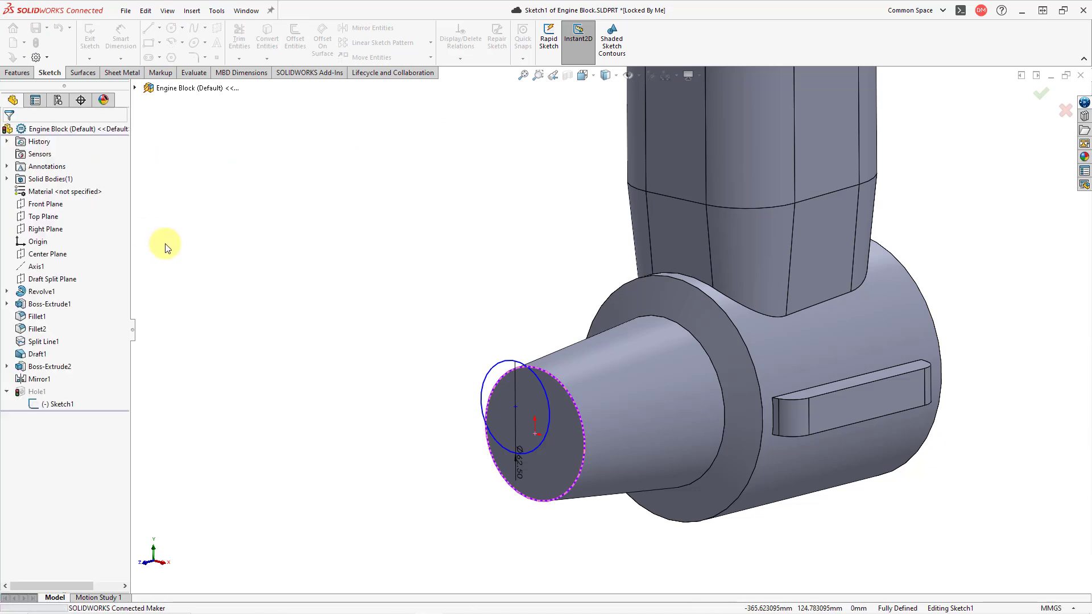
Set the horizontal distance between the hole circle's centre and the origin to 0 mm
scroll(444, 458, down, 2)
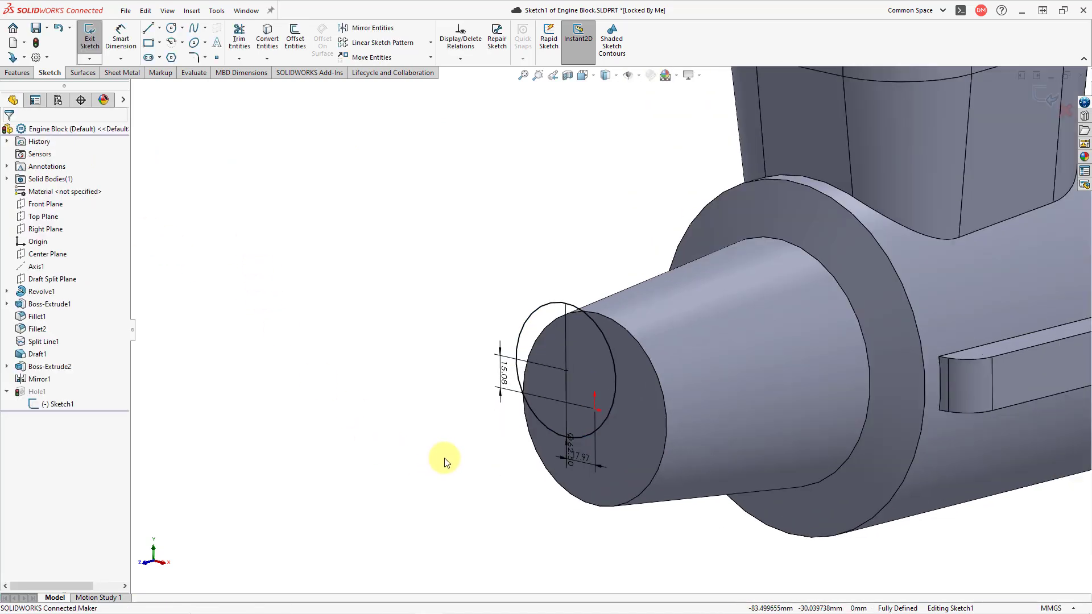
click(585, 458)
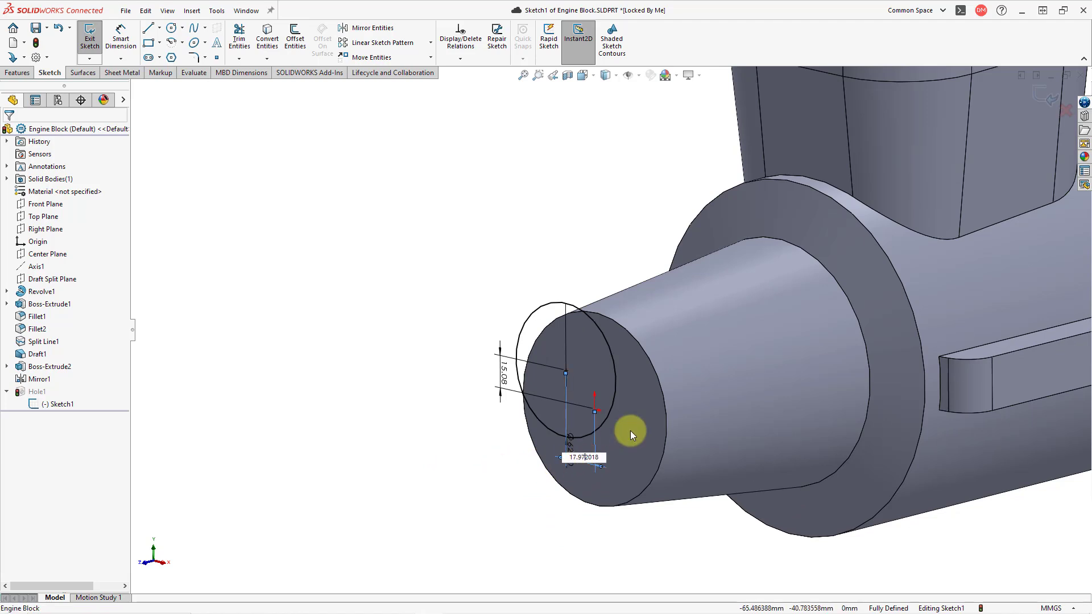
double_click(582, 457)
text(0)
key(Return)
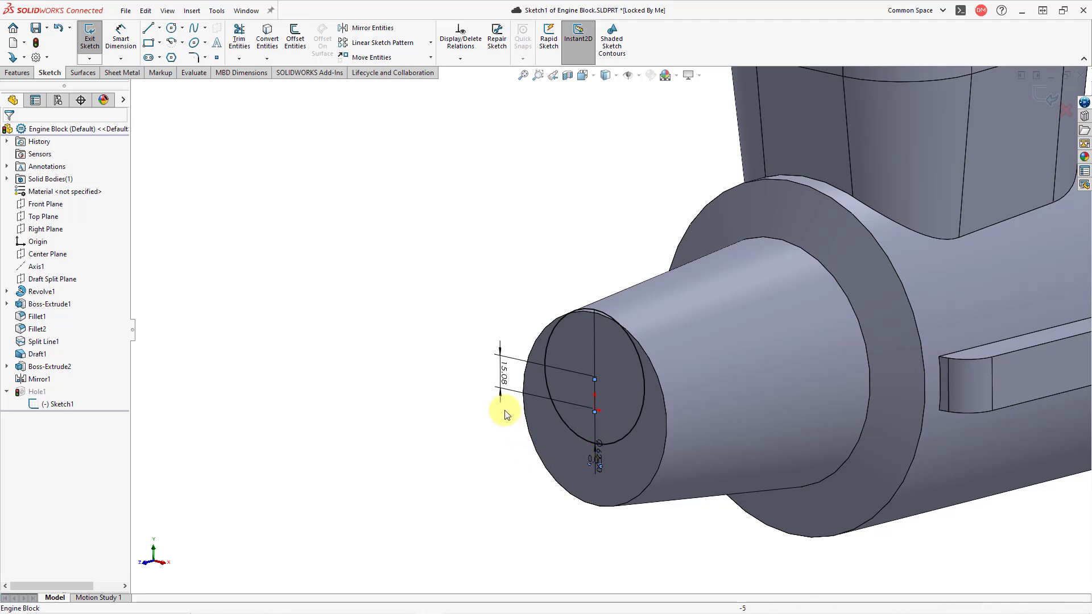
Set the vertical distance between the circle's centre and the origin to 0 mm and exit the hole sketch
double_click(502, 375)
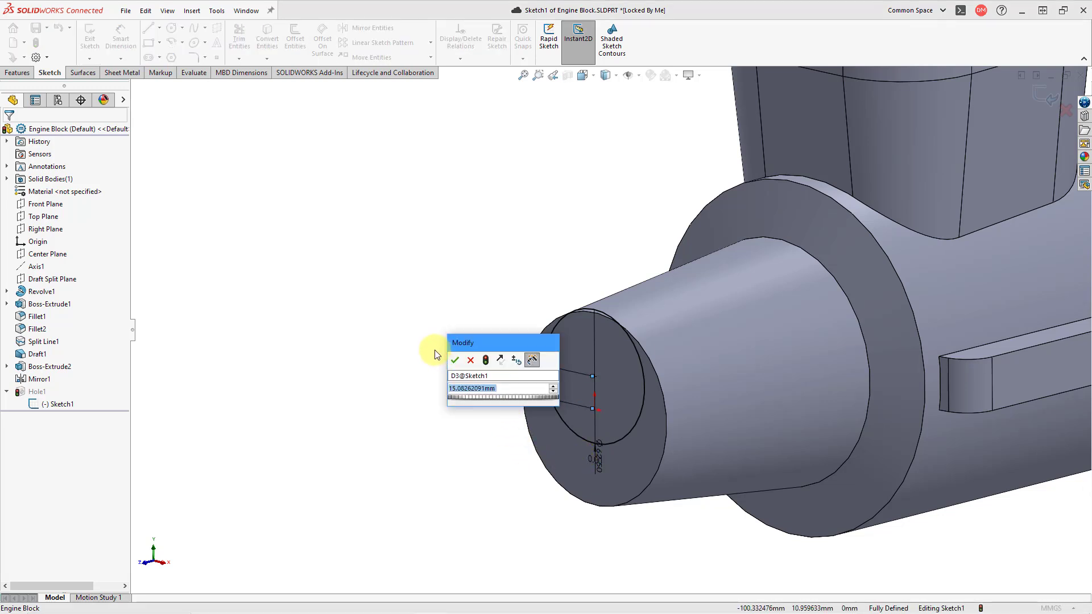
text(0)
key(Return)
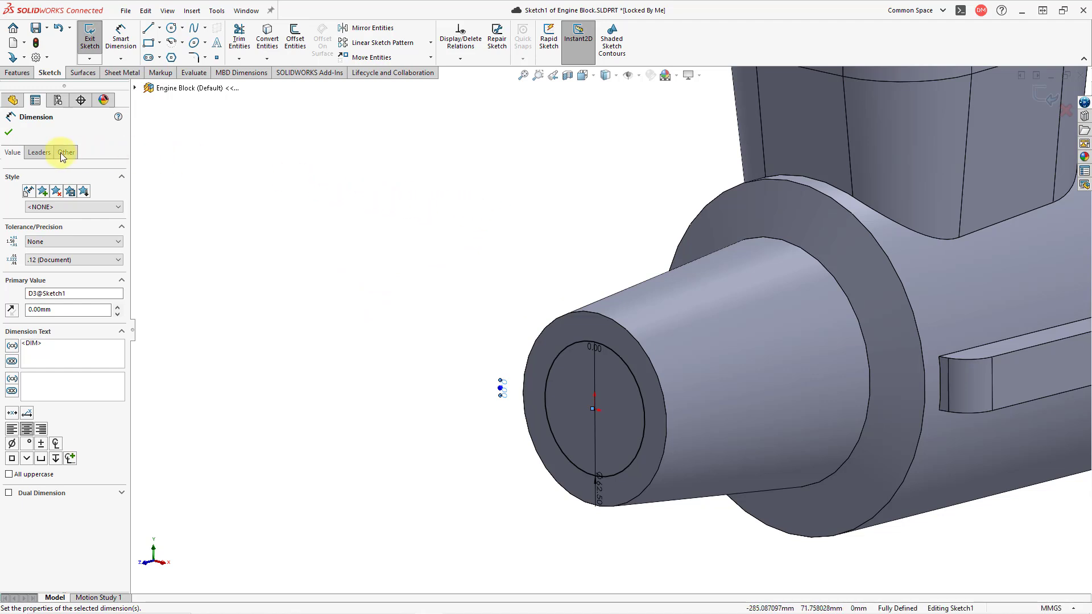
click(8, 132)
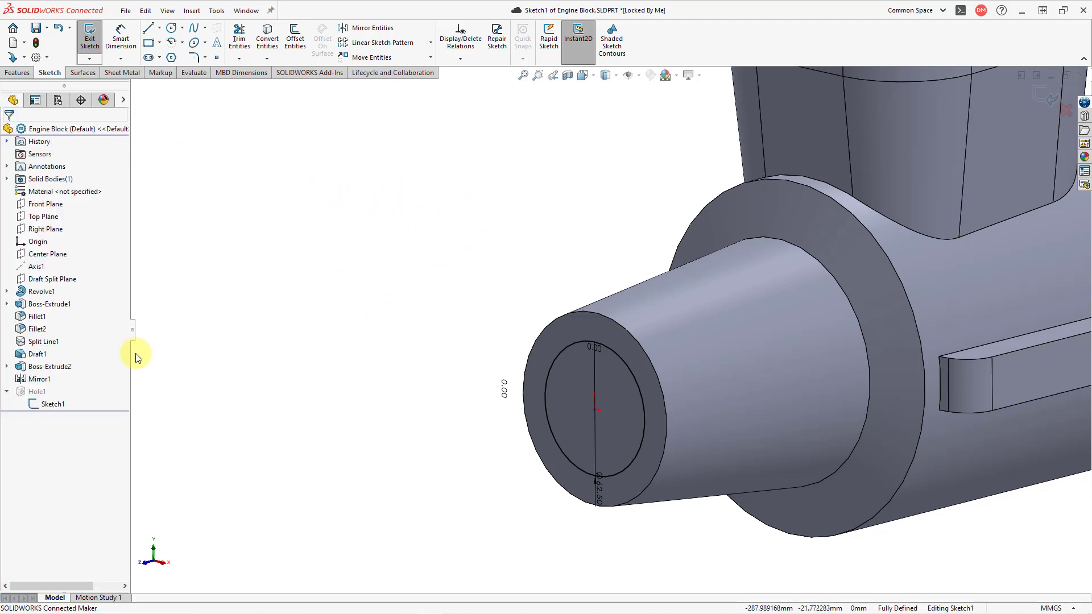
click(1048, 100)
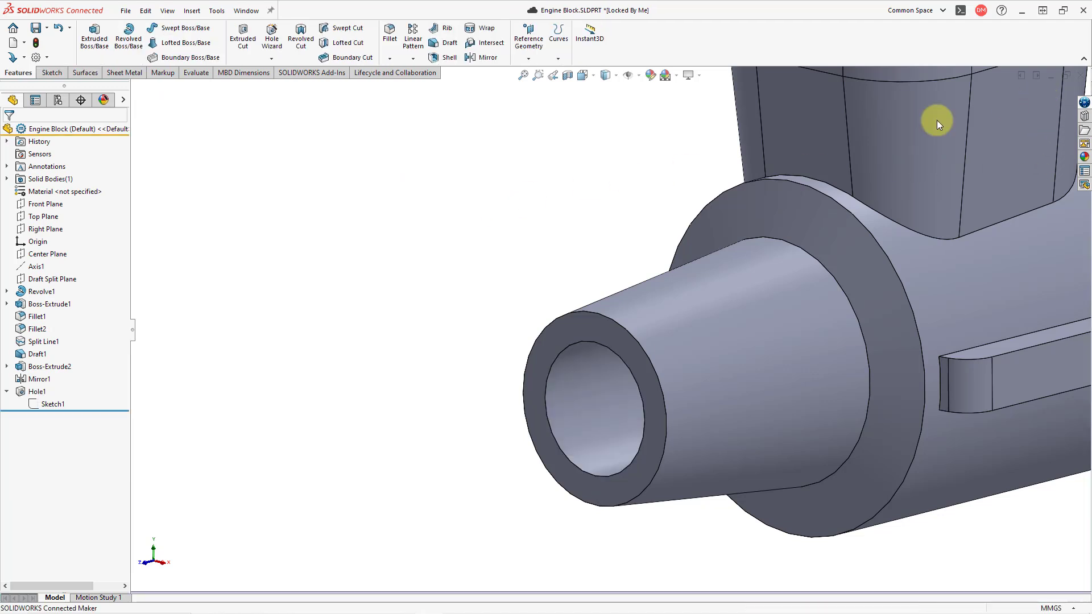
Examine the through hole in the tapered nose and the overall engine block up close and as a whole
scroll(374, 437, up, 1)
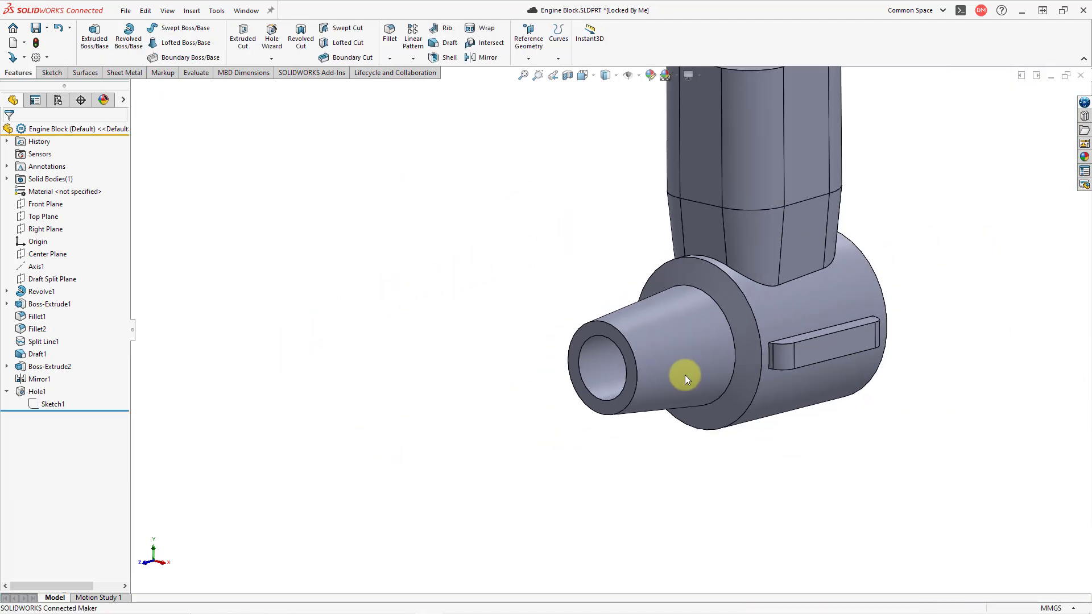
scroll(534, 383, up, 2)
scroll(851, 221, down, 2)
middle_drag(747, 284, 716, 323)
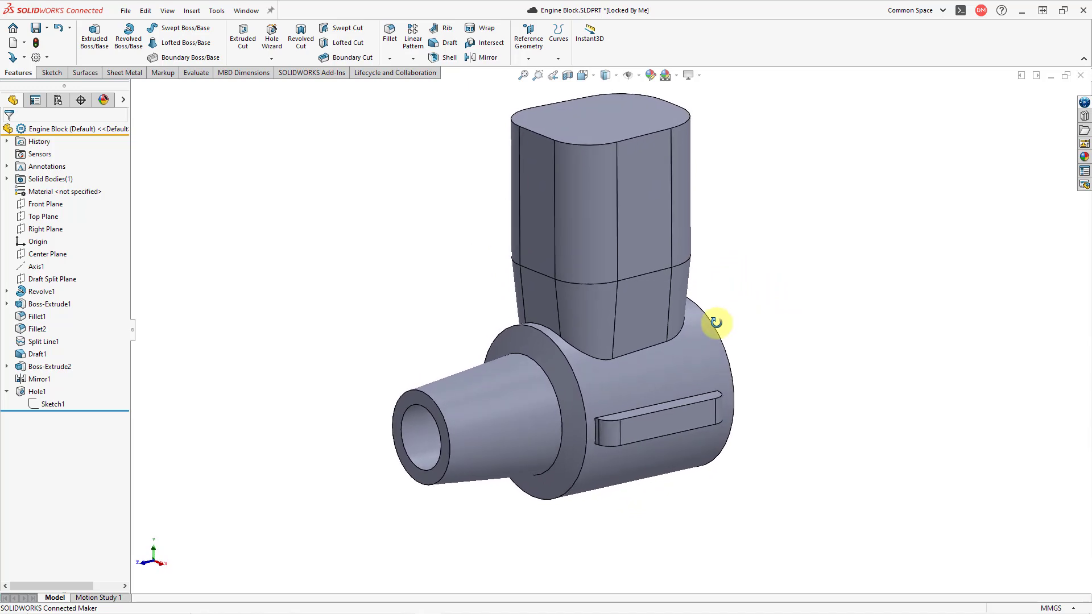
scroll(739, 335, up, 2)
scroll(736, 312, down, 4)
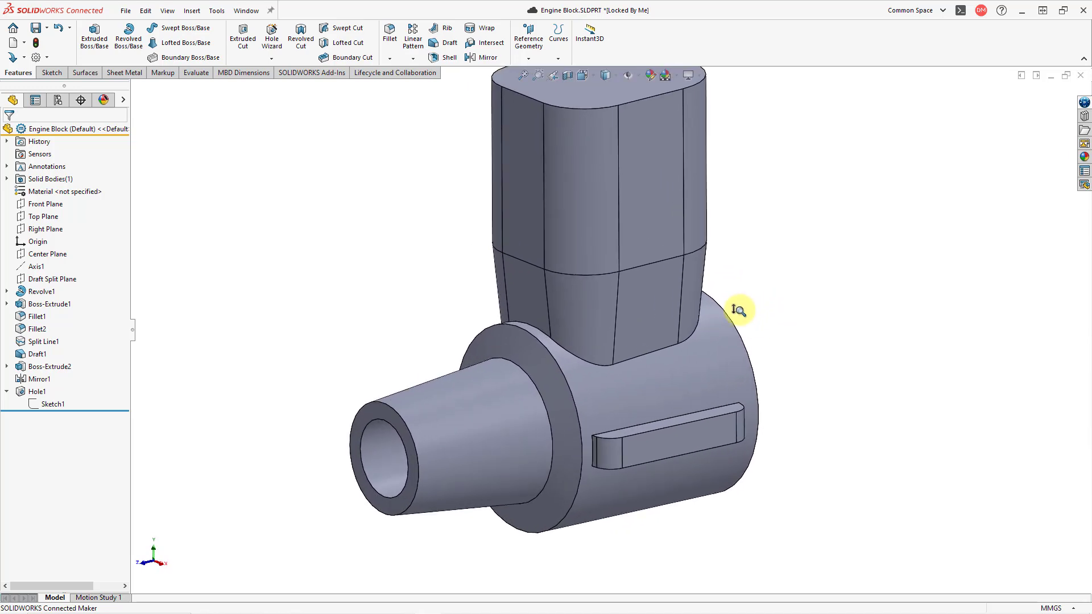
scroll(701, 320, up, 3)
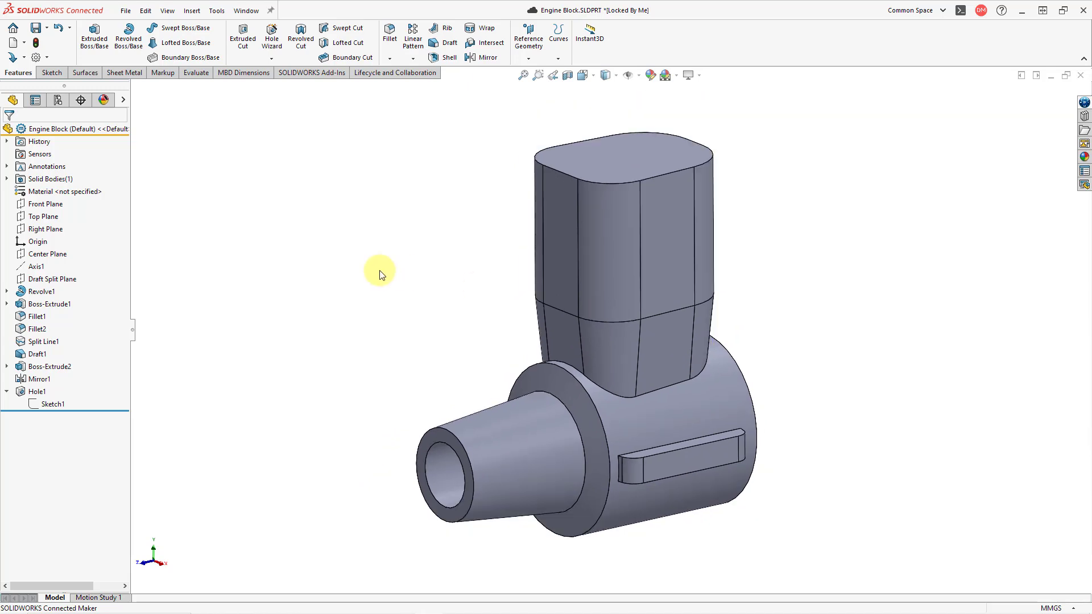
scroll(582, 297, down, 1)
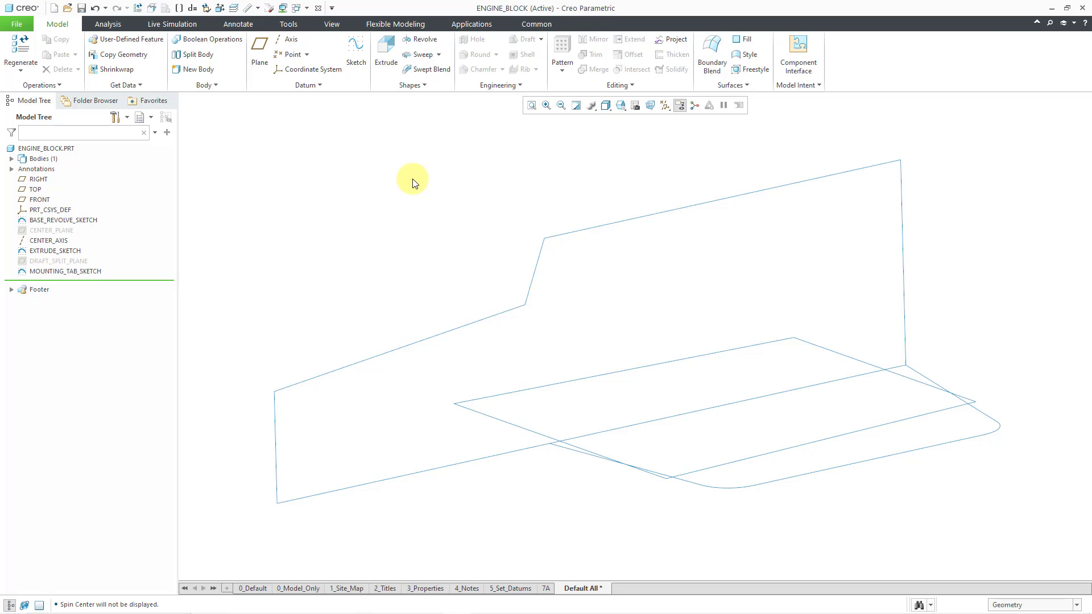
Switch to the engine block part in Creo Parametric and start a solid 360° Revolve from BASE_REVOLVE_SKETCH
click(87, 221)
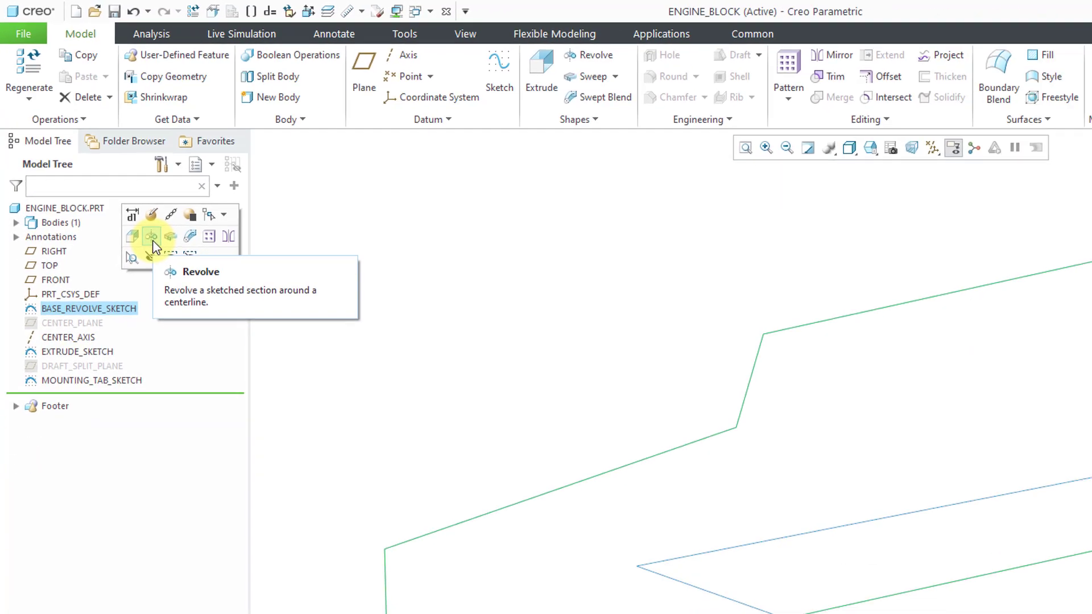
click(186, 292)
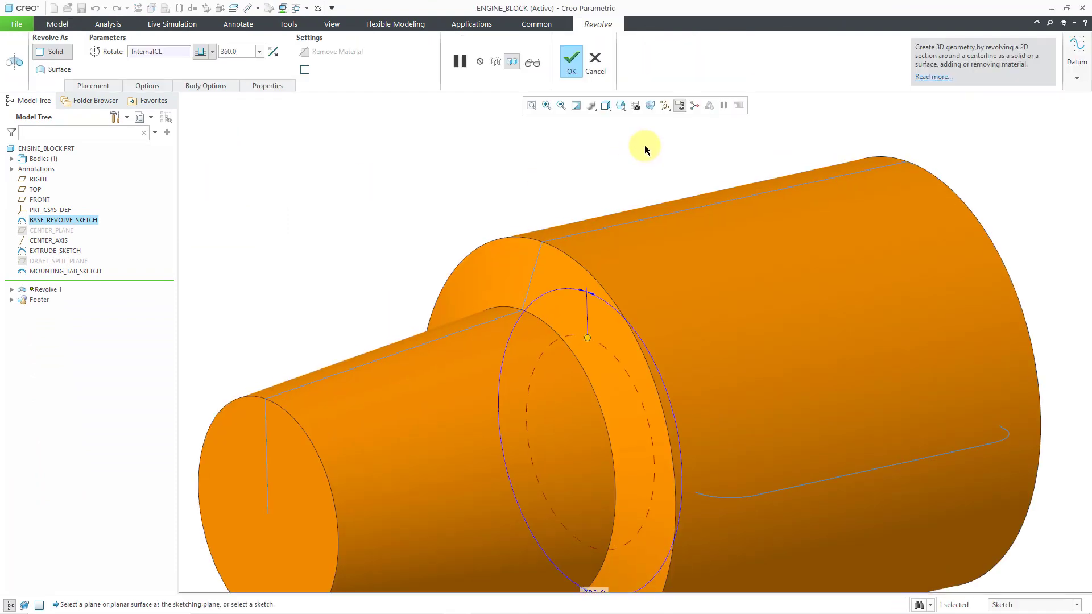
scroll(607, 136, up, 2)
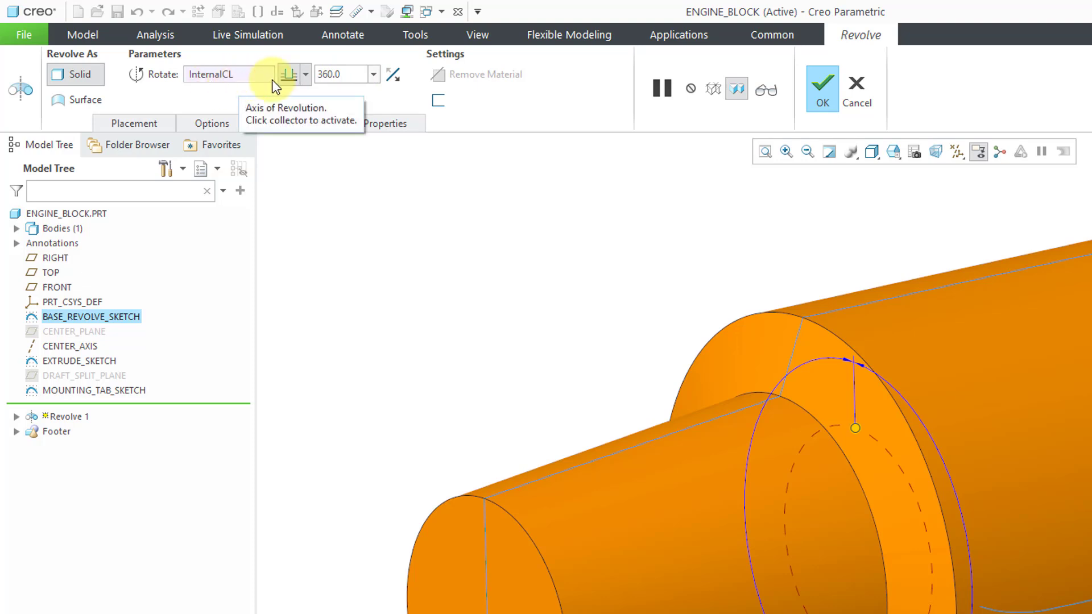
Review the Revolve's angle types and its placement, angle, body and name settings with the model tree hidden
click(306, 79)
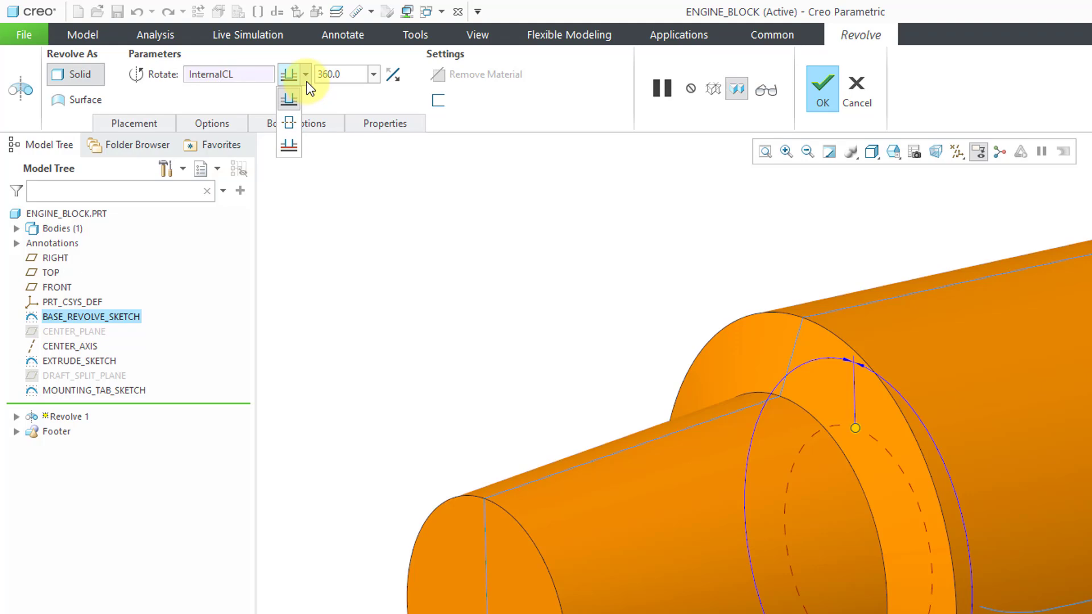
click(307, 81)
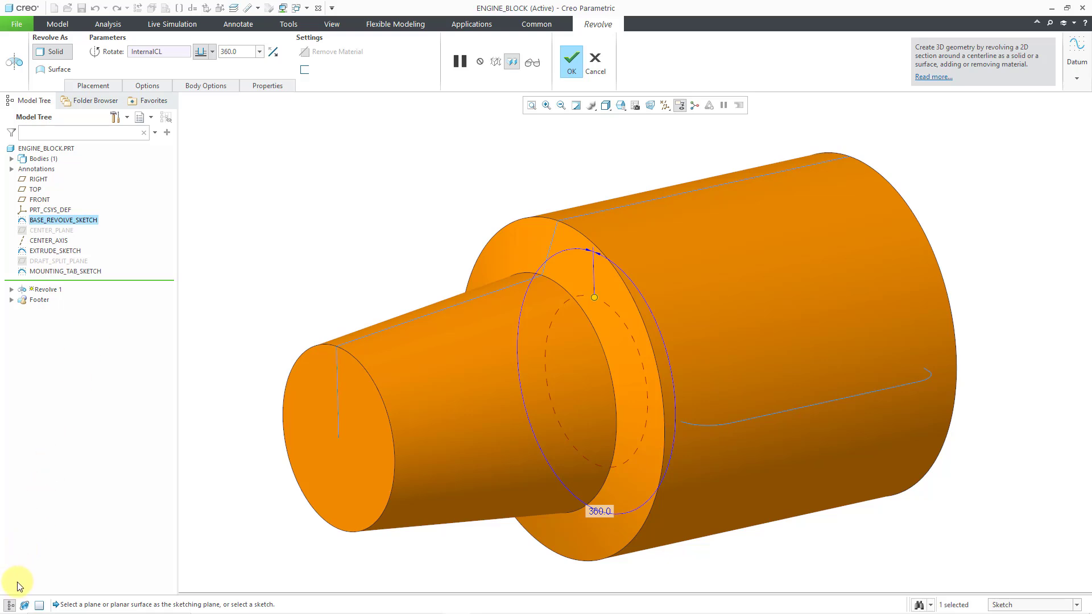
click(10, 606)
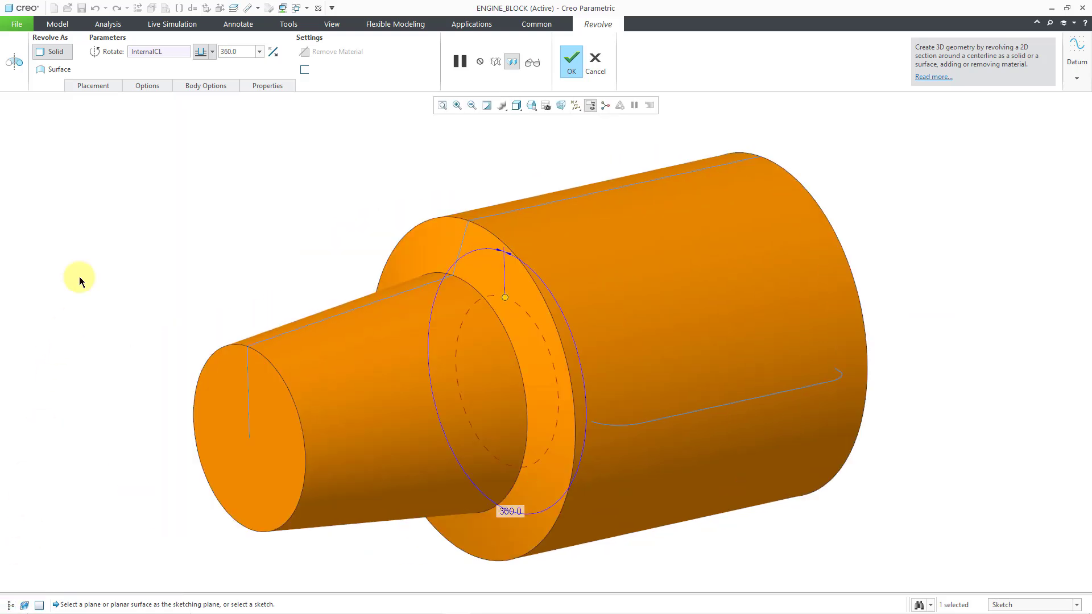
click(91, 86)
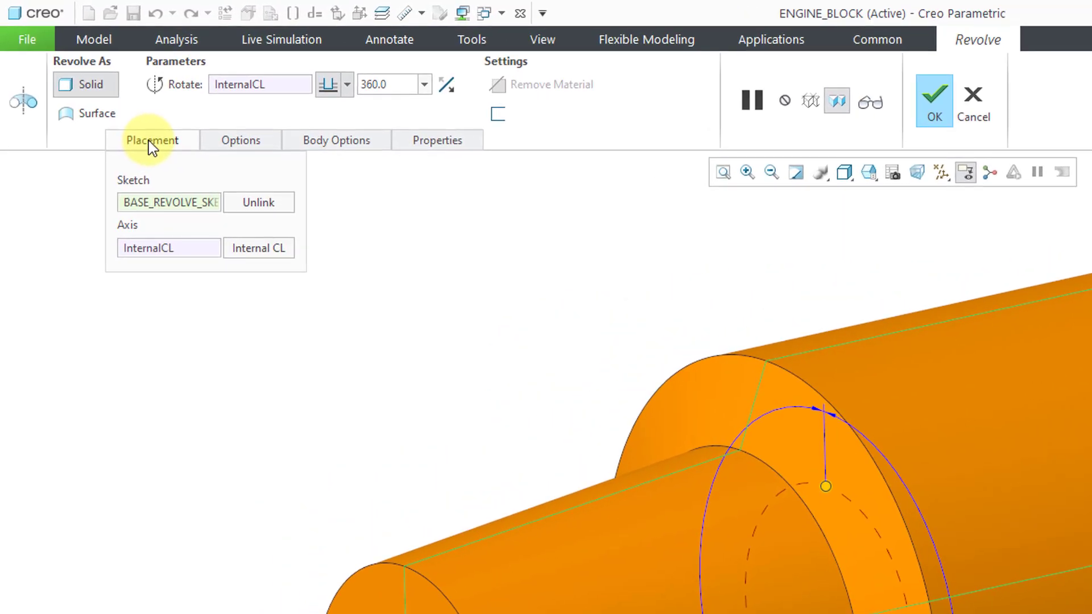
click(232, 143)
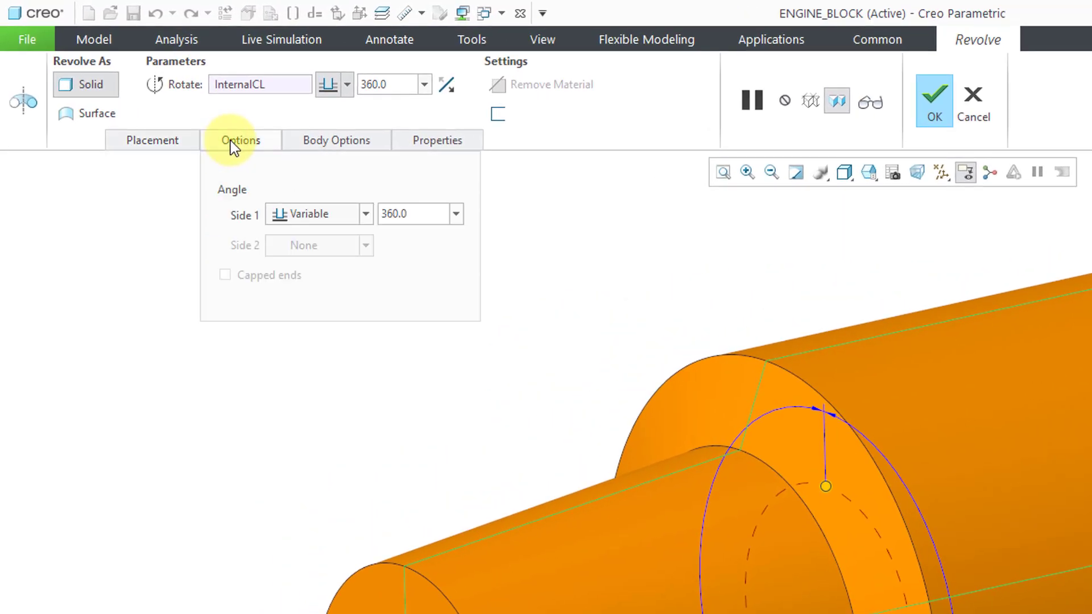
click(317, 139)
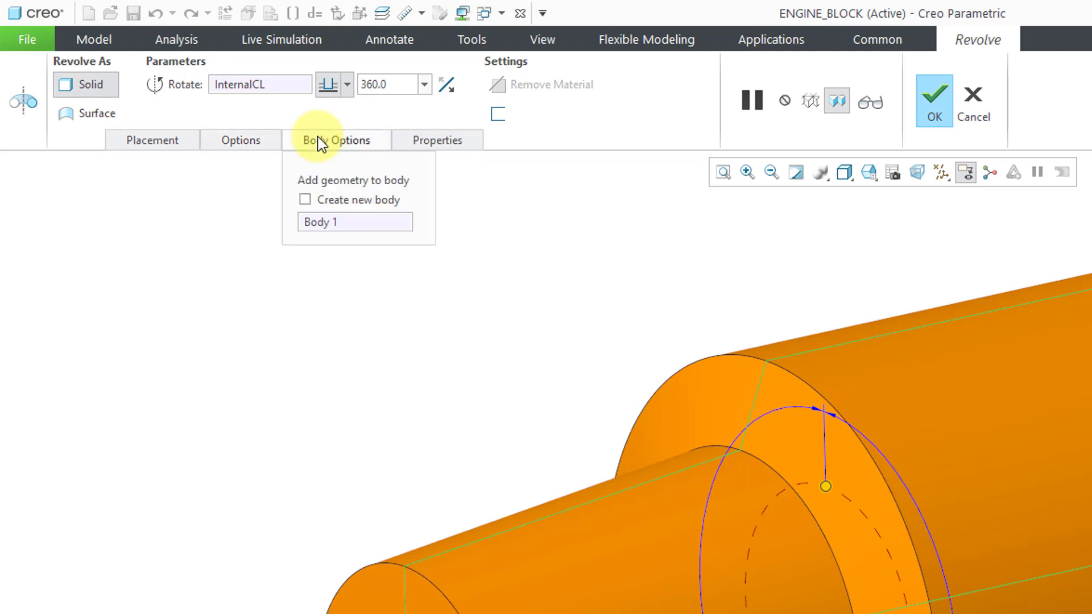
click(450, 141)
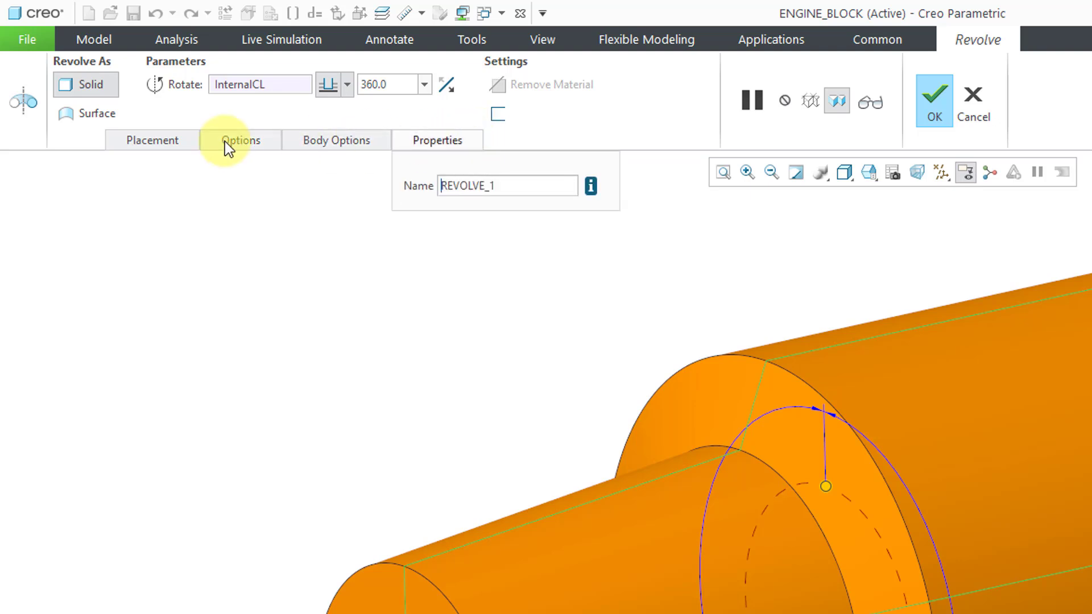
click(142, 143)
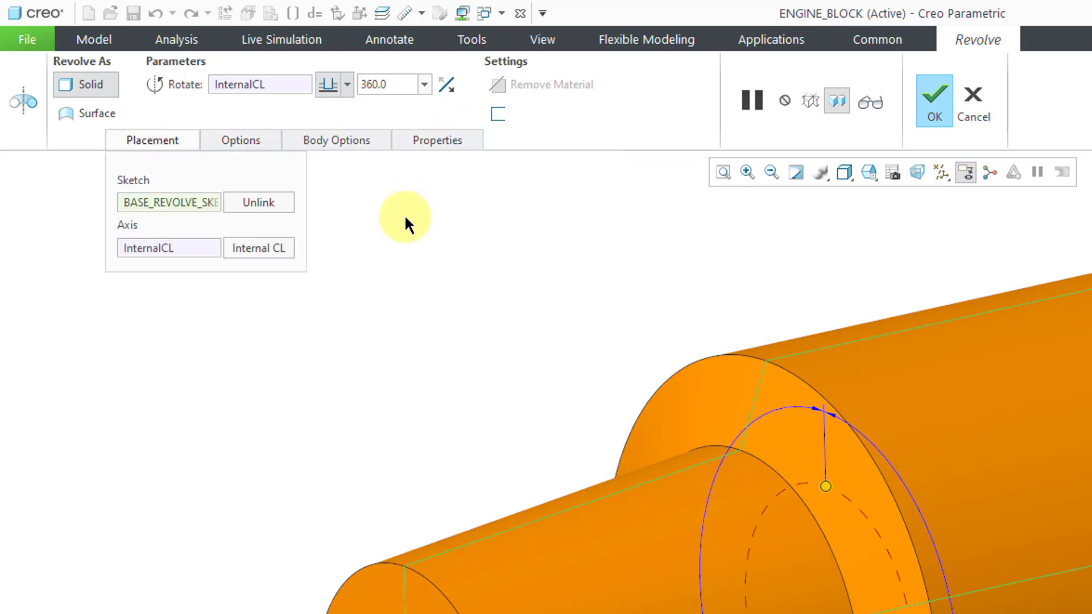
click(160, 145)
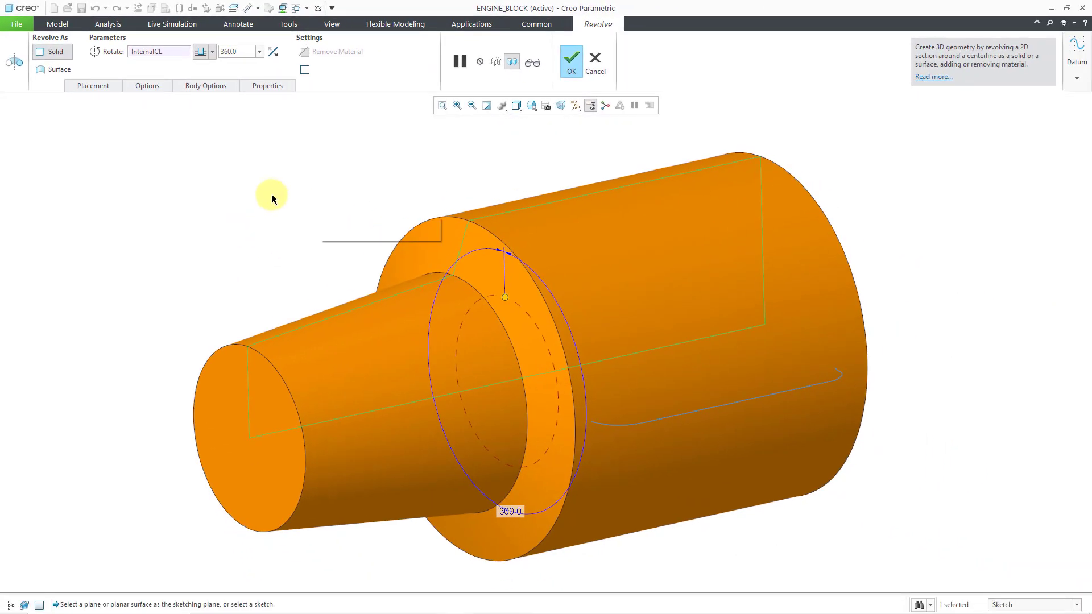
Review the Revolve's context options in the graphics area, on its angle handle and angle value, plus the available datum tools
right_click(260, 194)
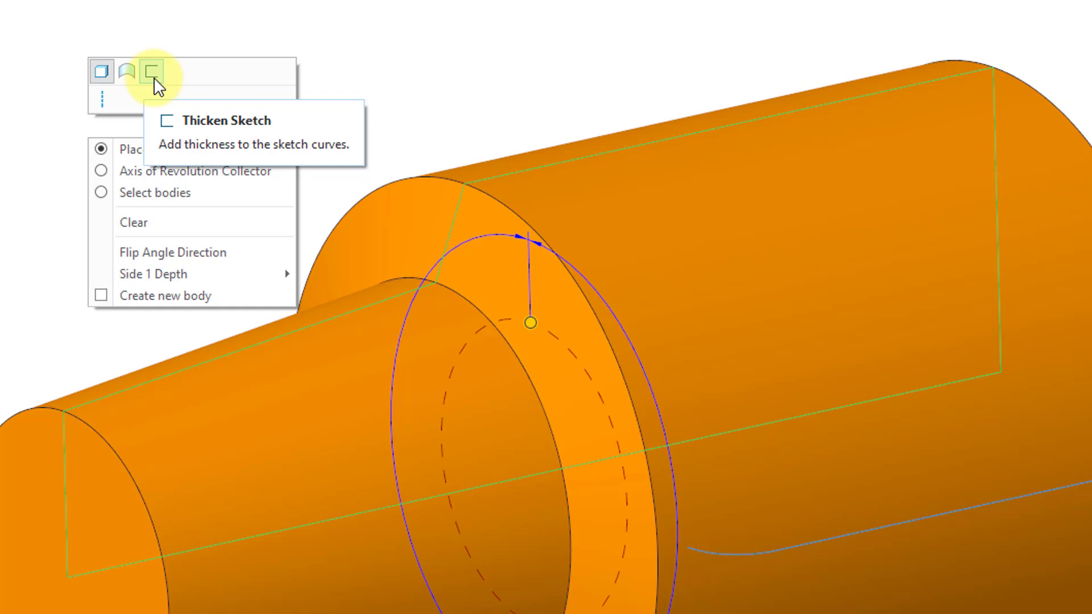
click(90, 103)
click(102, 149)
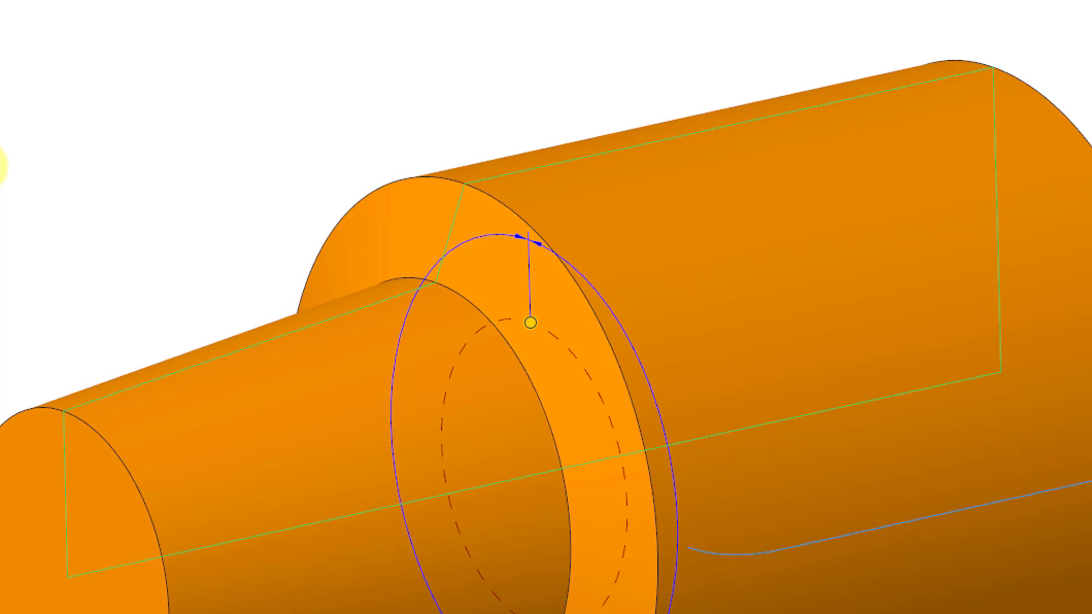
right_click(532, 326)
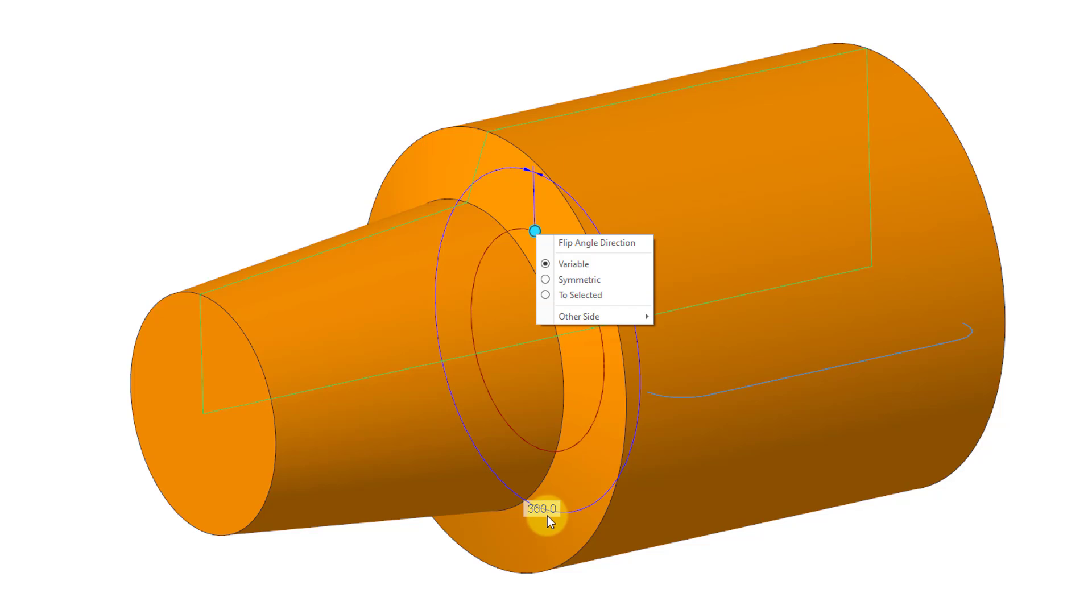
click(547, 513)
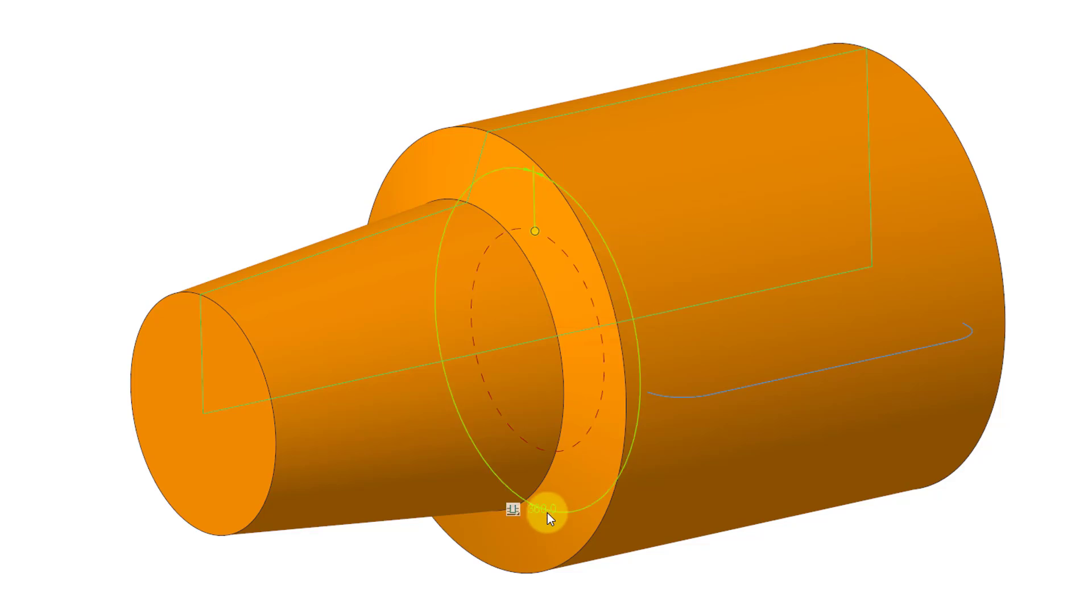
click(518, 514)
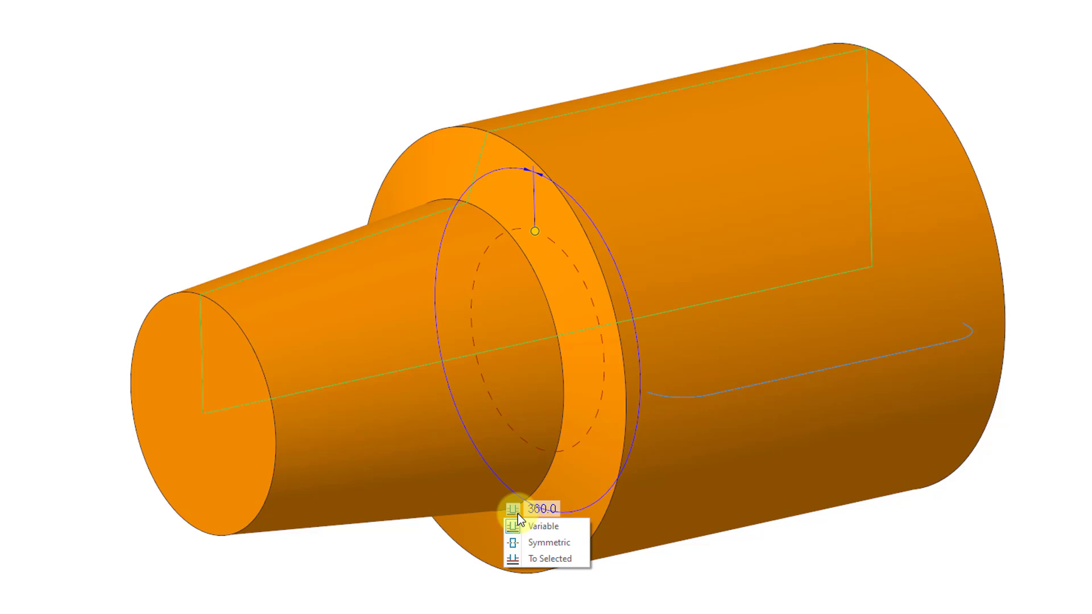
click(429, 117)
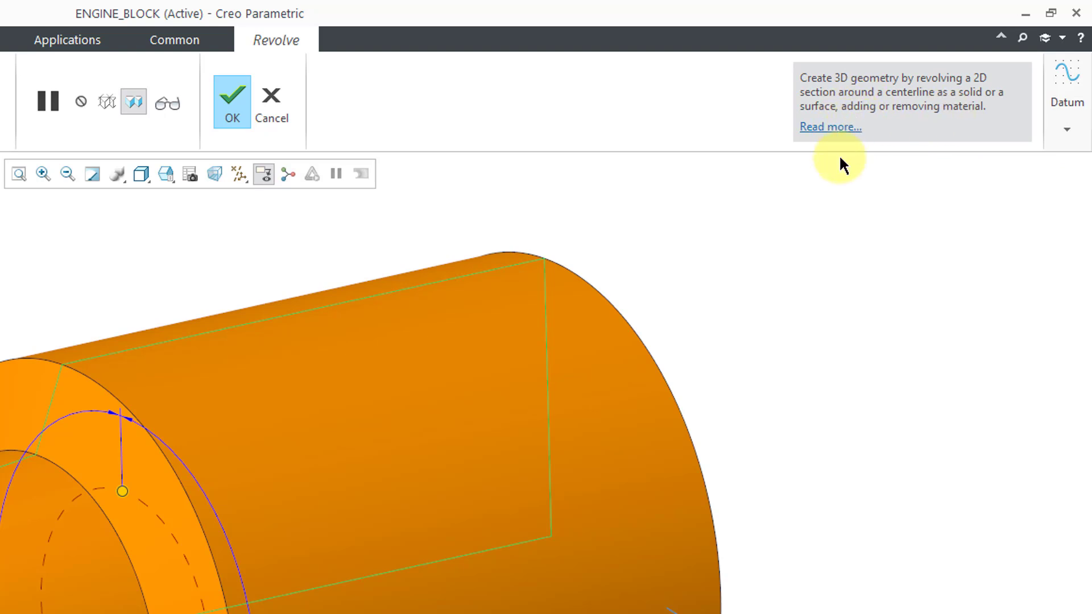
click(1068, 135)
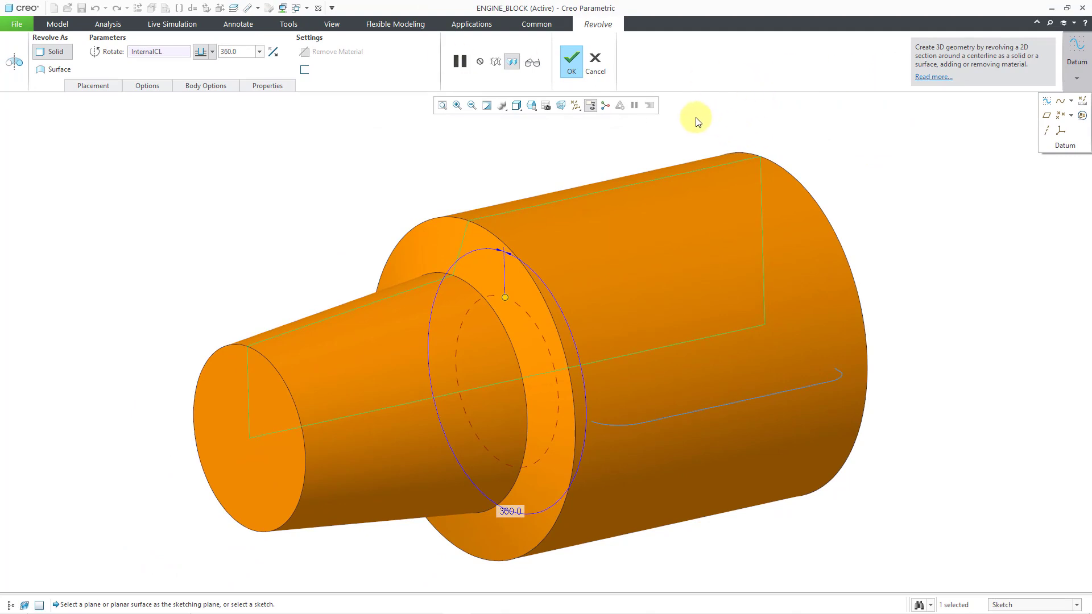
Complete the 360° solid Revolve and redisplay the model tree
click(573, 64)
click(910, 197)
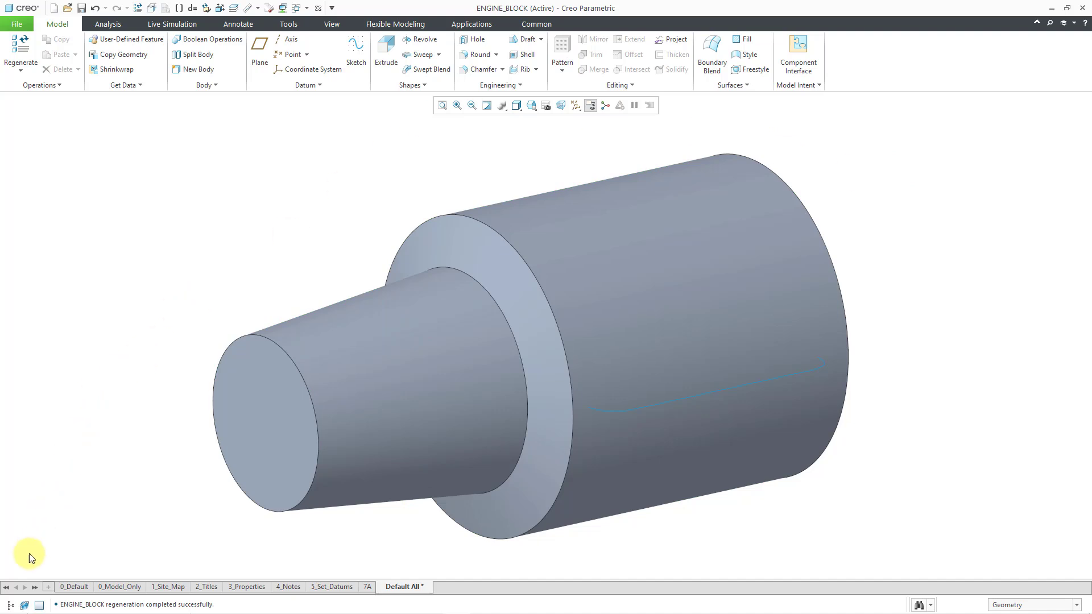
click(11, 603)
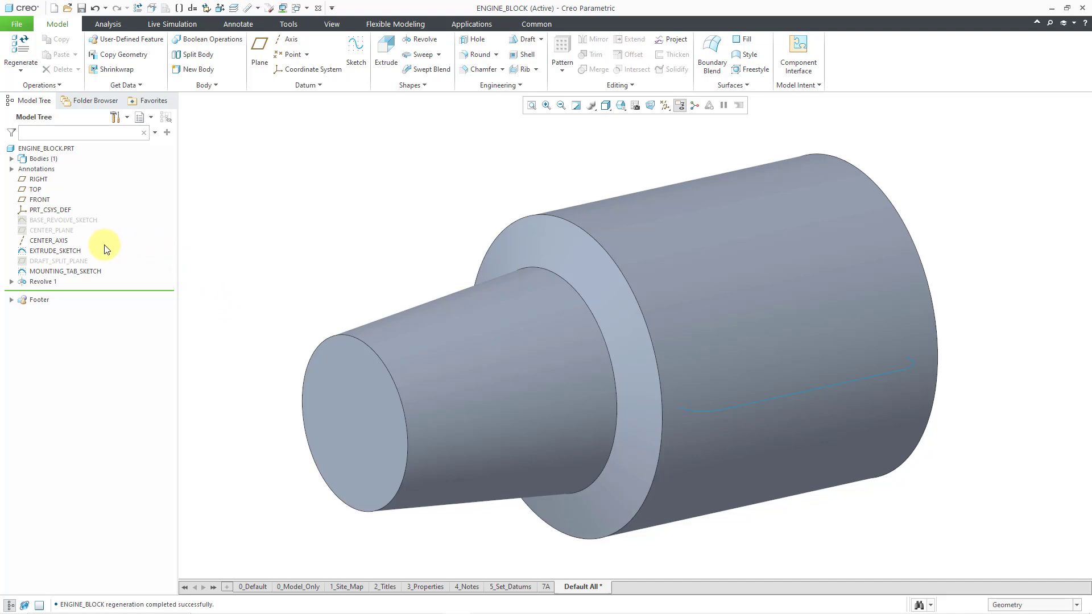
Start an Extrude from EXTRUDE_SKETCH and set its depth to 270
click(68, 253)
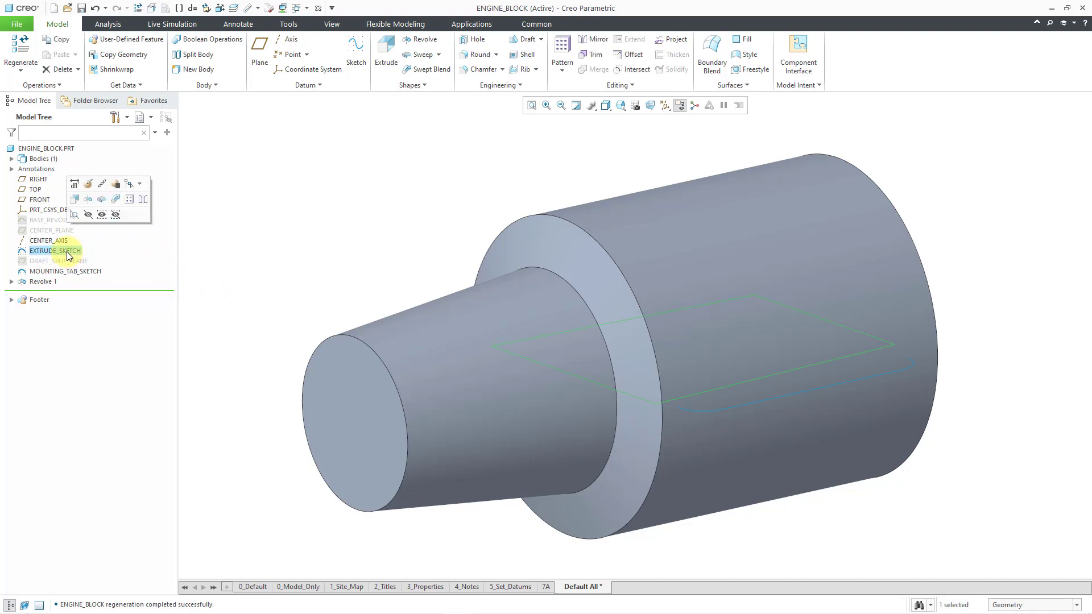
click(76, 200)
scroll(592, 500, down, 3)
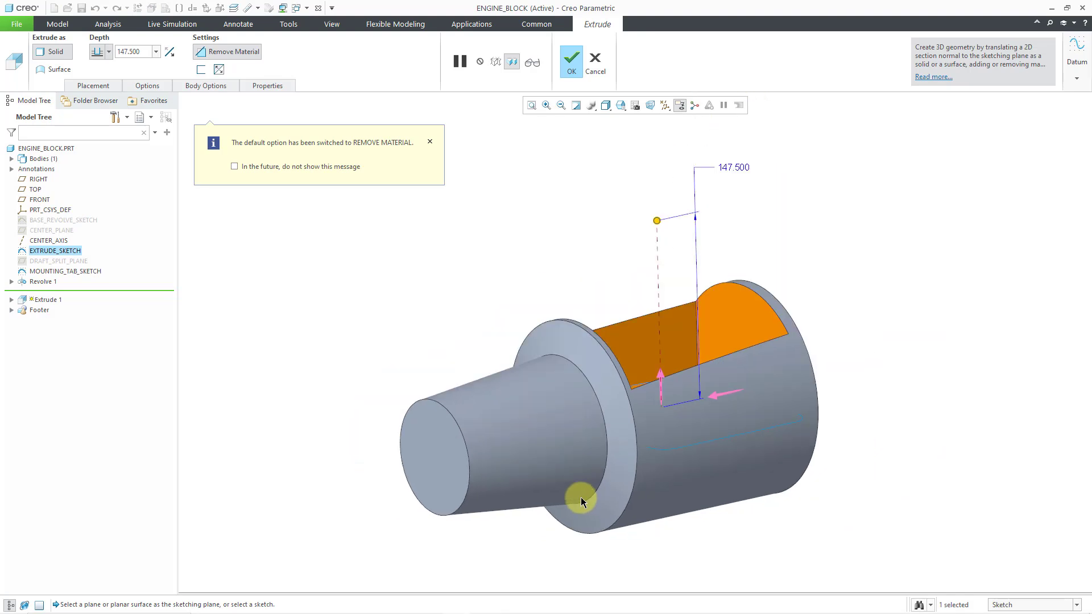
double_click(734, 166)
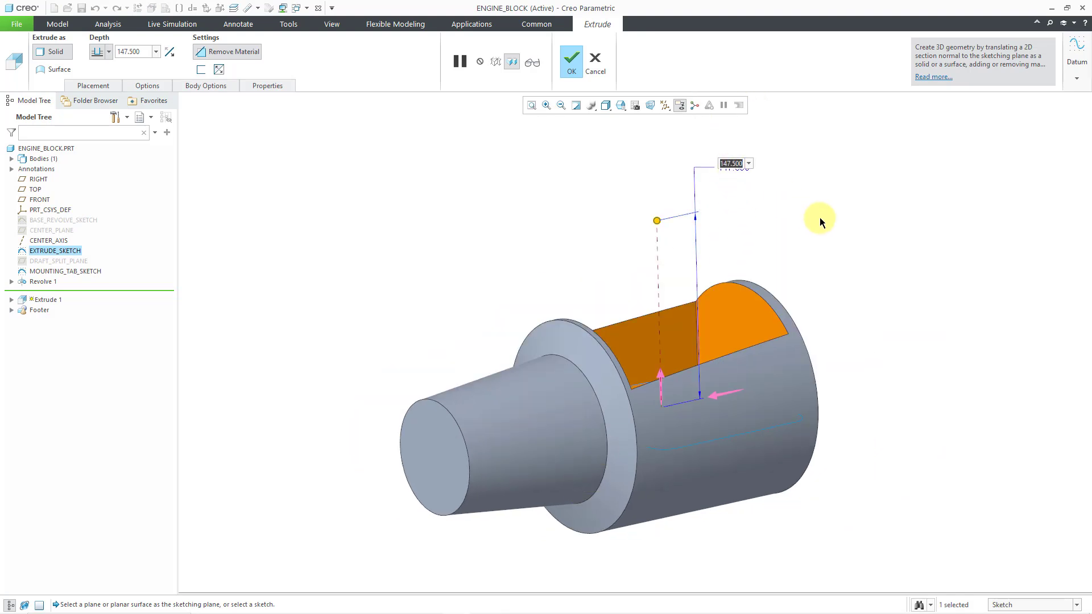
text(270)
key(Return)
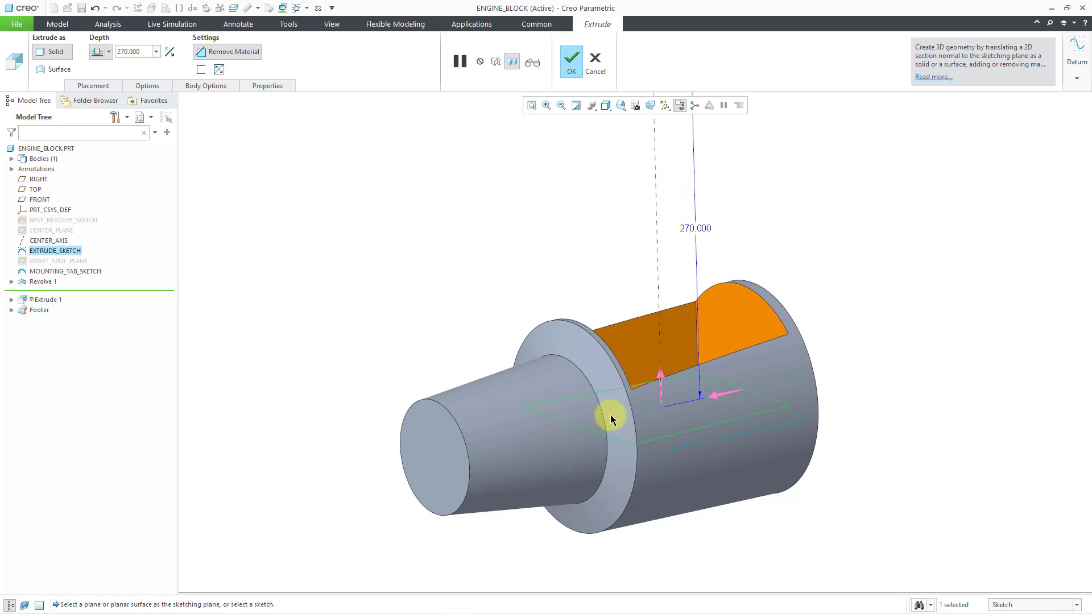
scroll(611, 416, up, 2)
scroll(622, 321, down, 1)
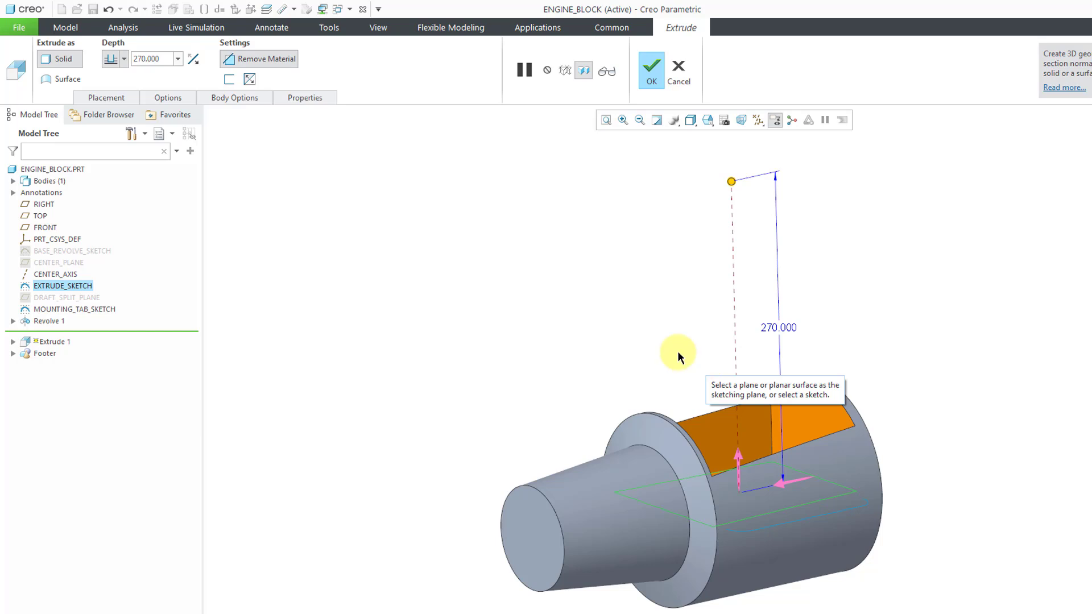
Switch the extrusion from removing to adding material, check its context options, and complete the solid block
right_click(592, 310)
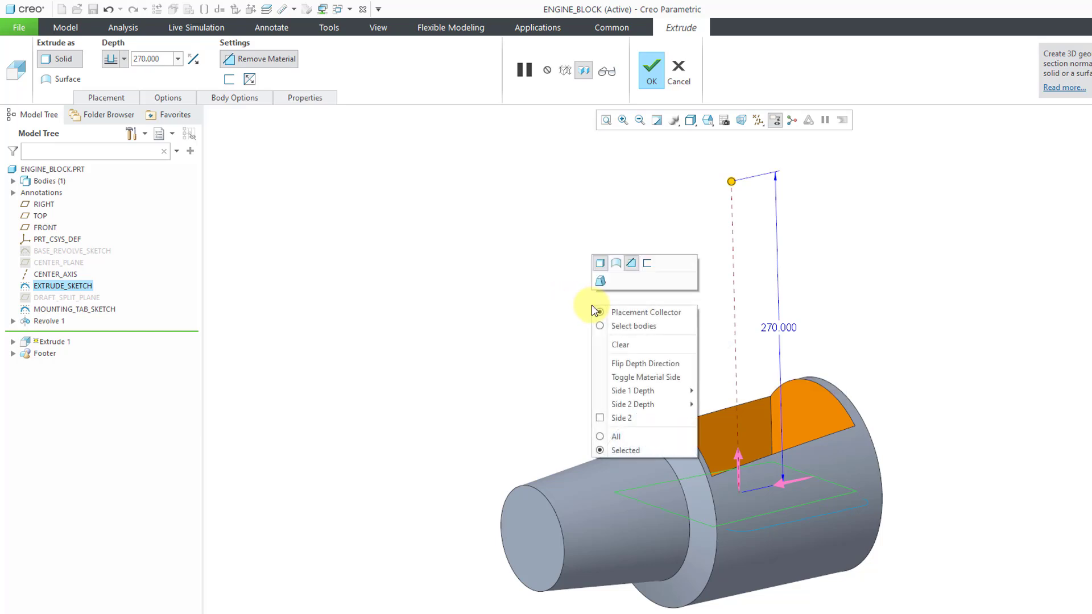
click(631, 264)
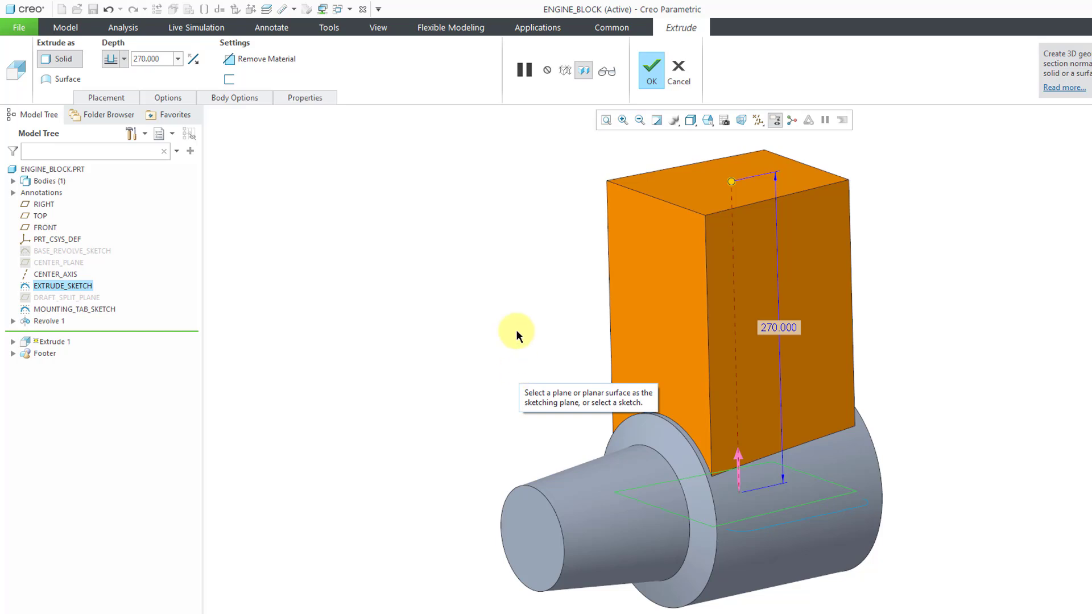
right_click(465, 323)
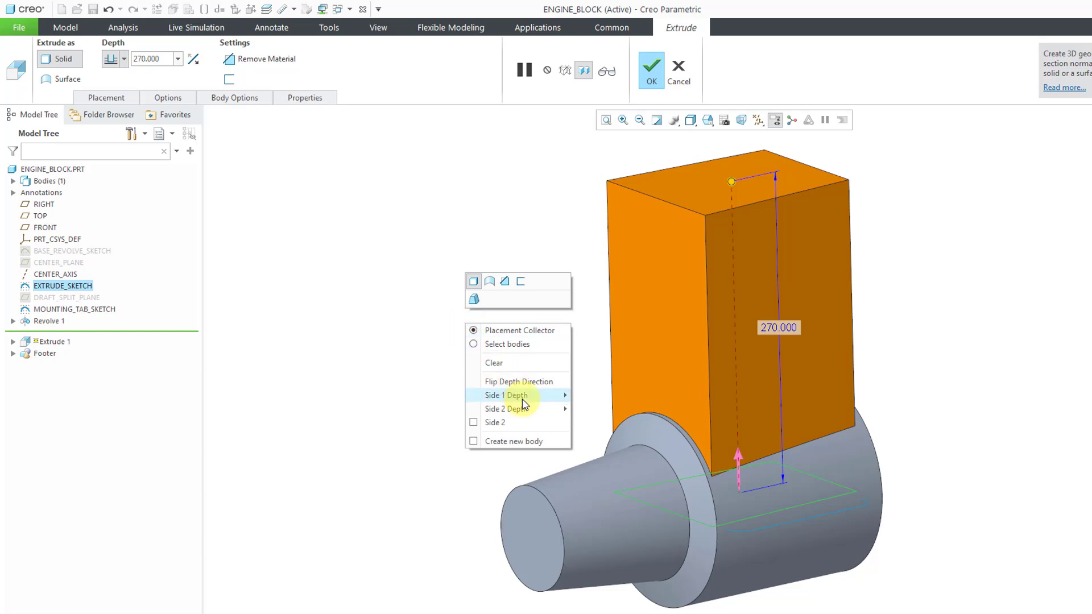
mouse_move(522, 401)
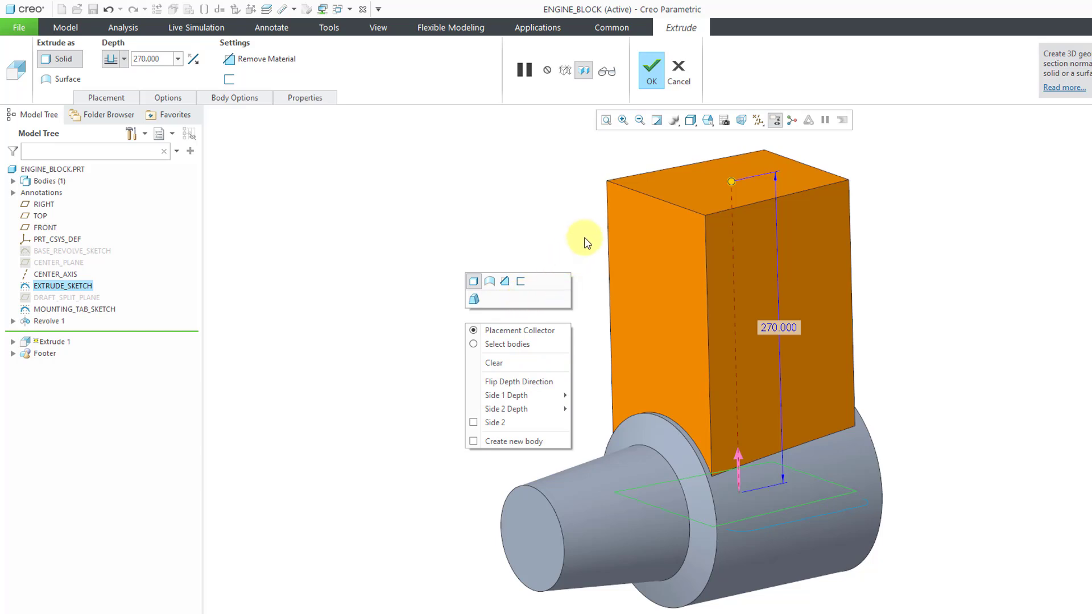
click(551, 239)
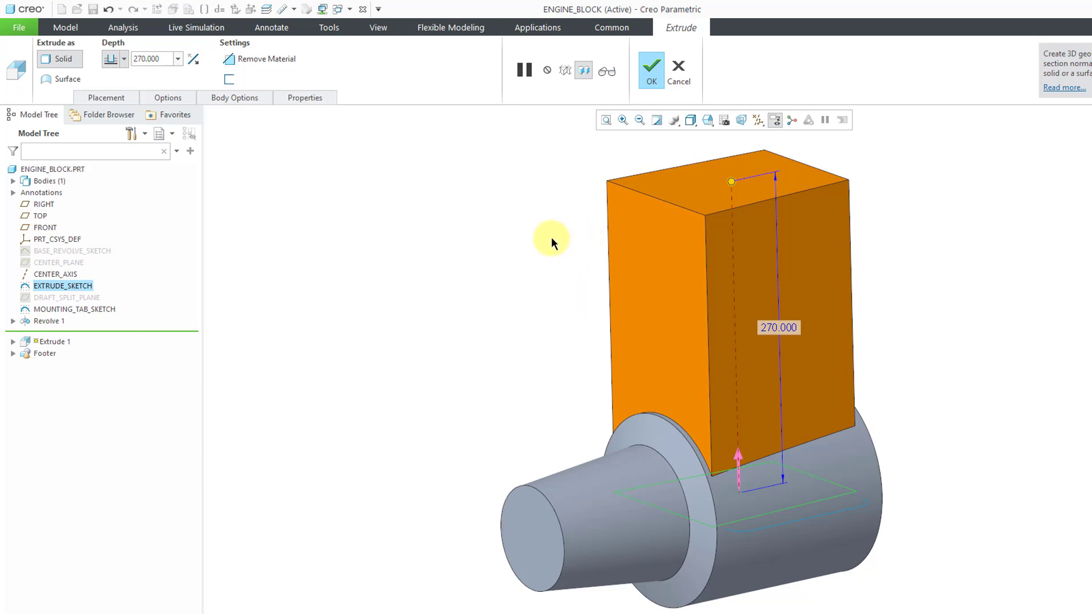
middle_click(536, 340)
click(863, 308)
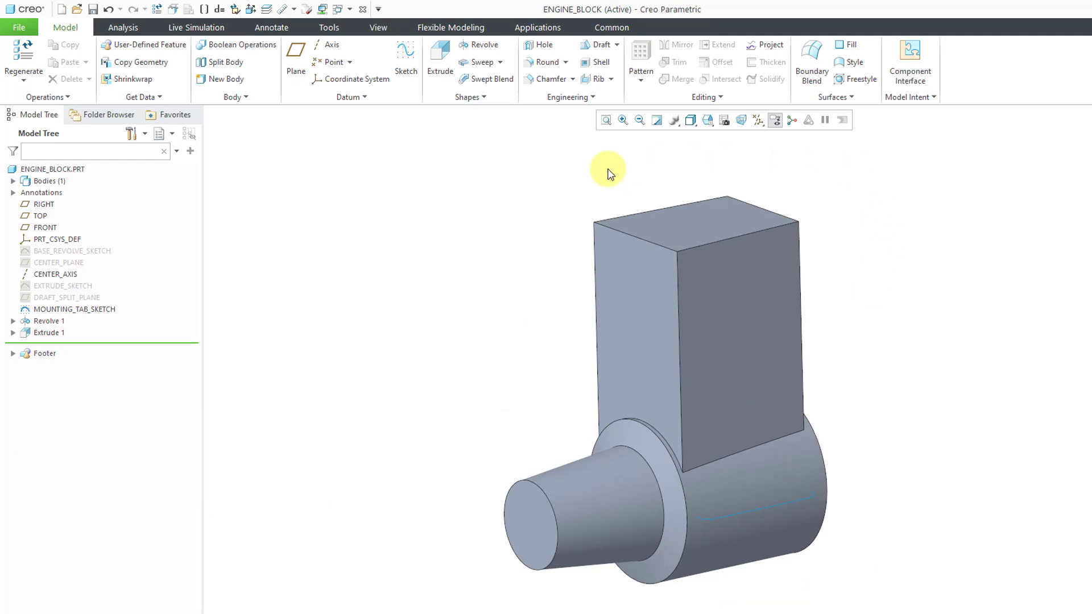
Start a circular Round set on the two vertical edges of the block's face toward the tapered nose
click(550, 66)
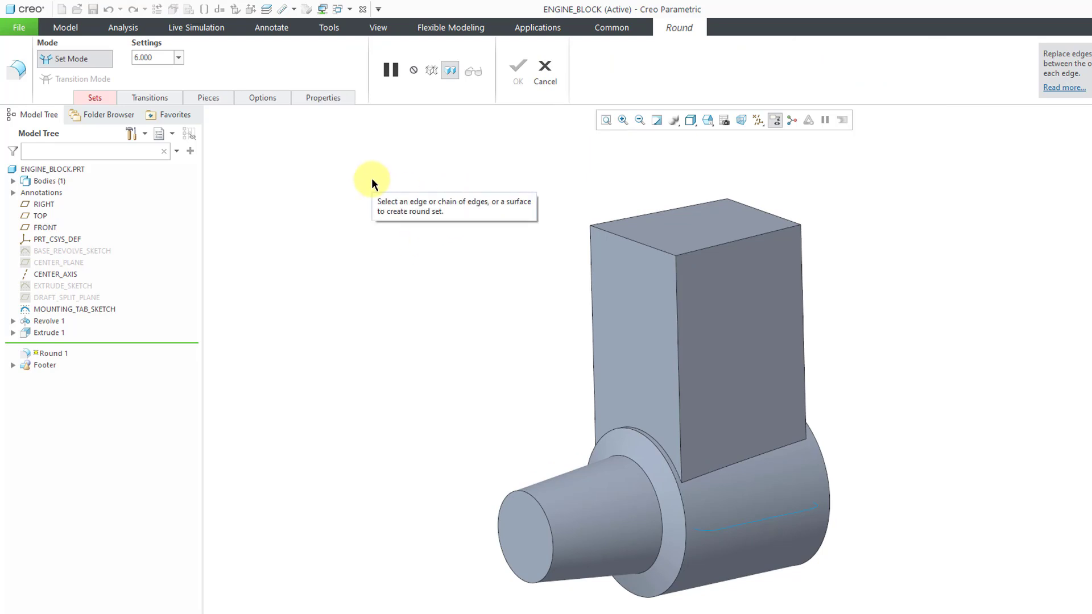
click(97, 98)
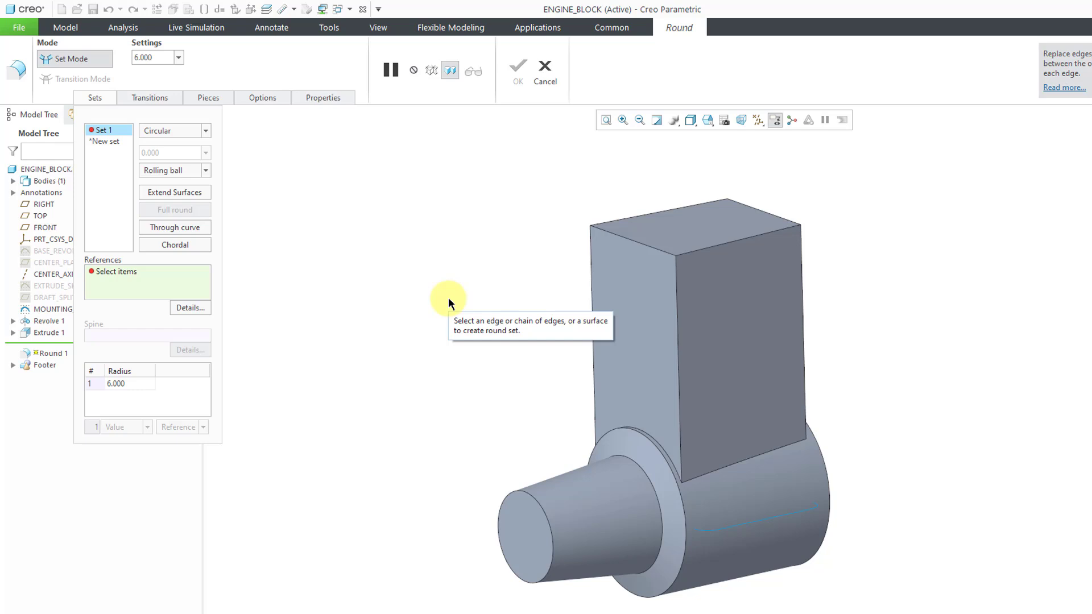
click(593, 301)
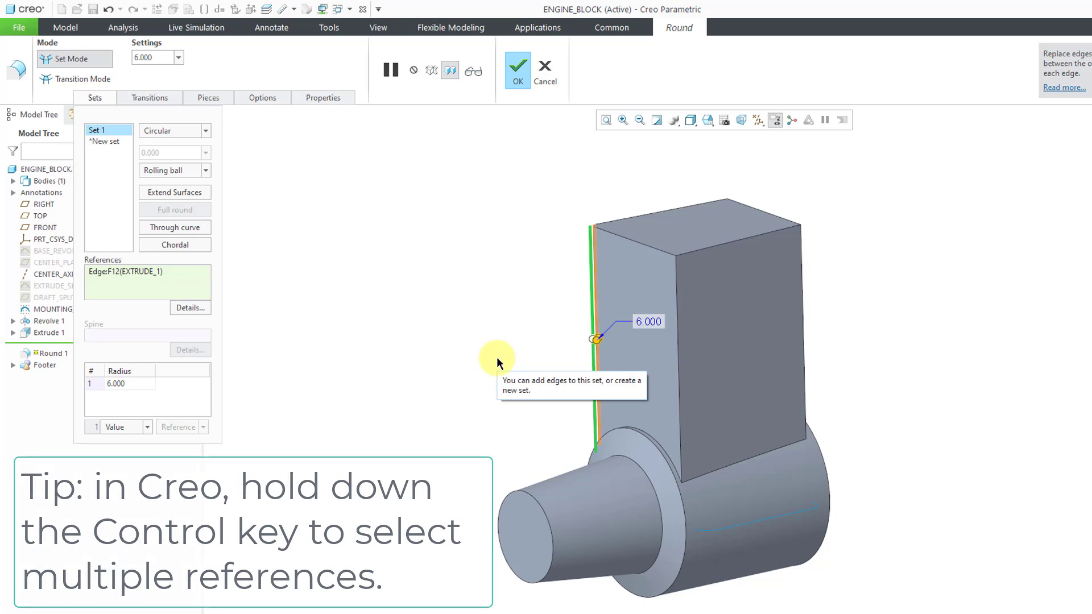
ctrl+click(680, 367)
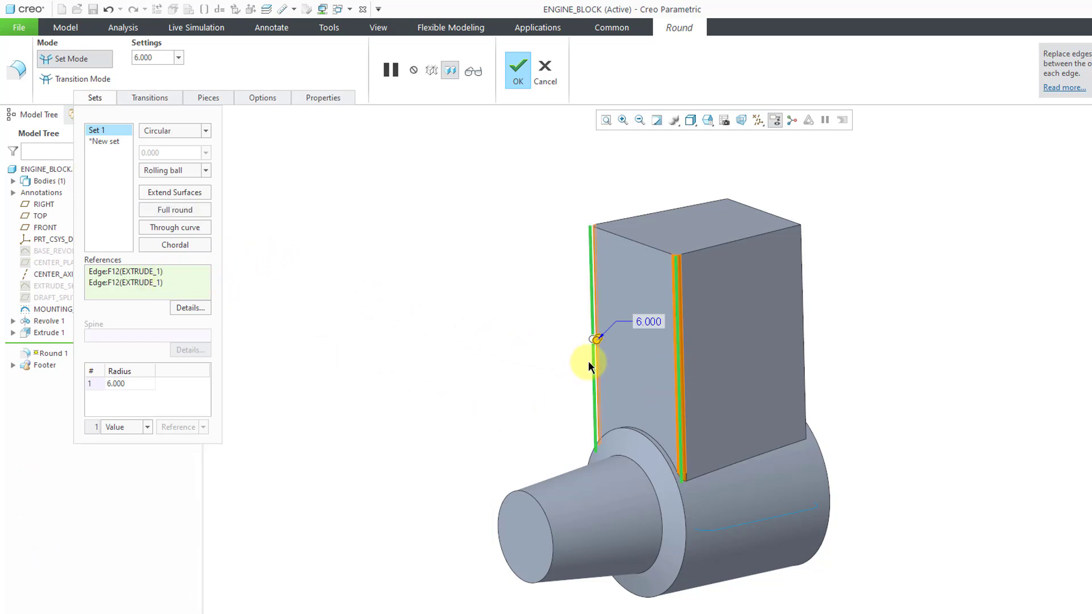
Set the radius of the first round set on the block's nose-side edges to 40
scroll(611, 357, down, 5)
drag(587, 331, 617, 340)
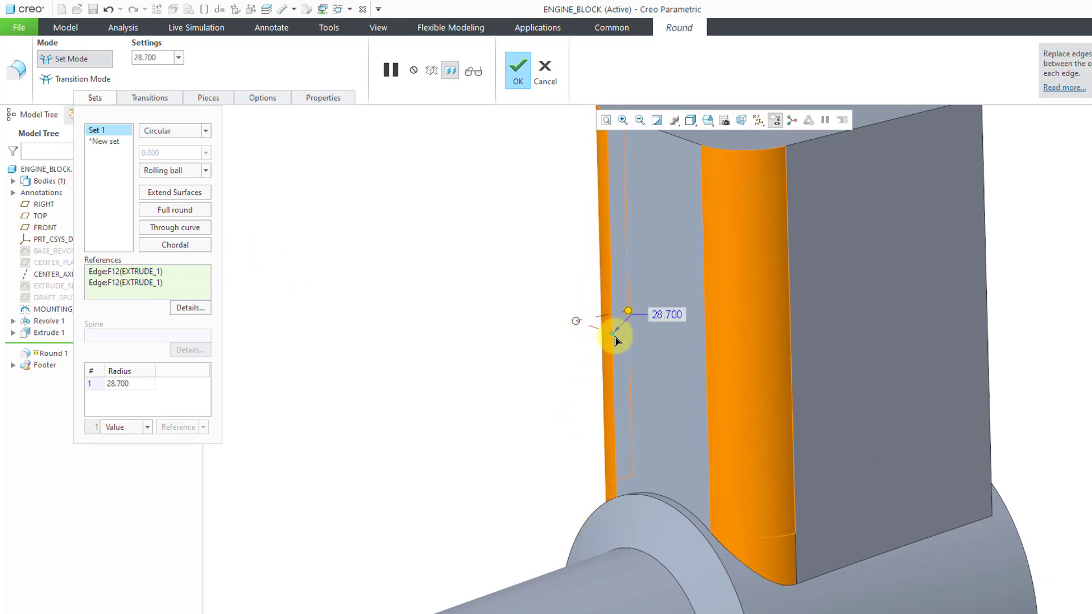
double_click(677, 317)
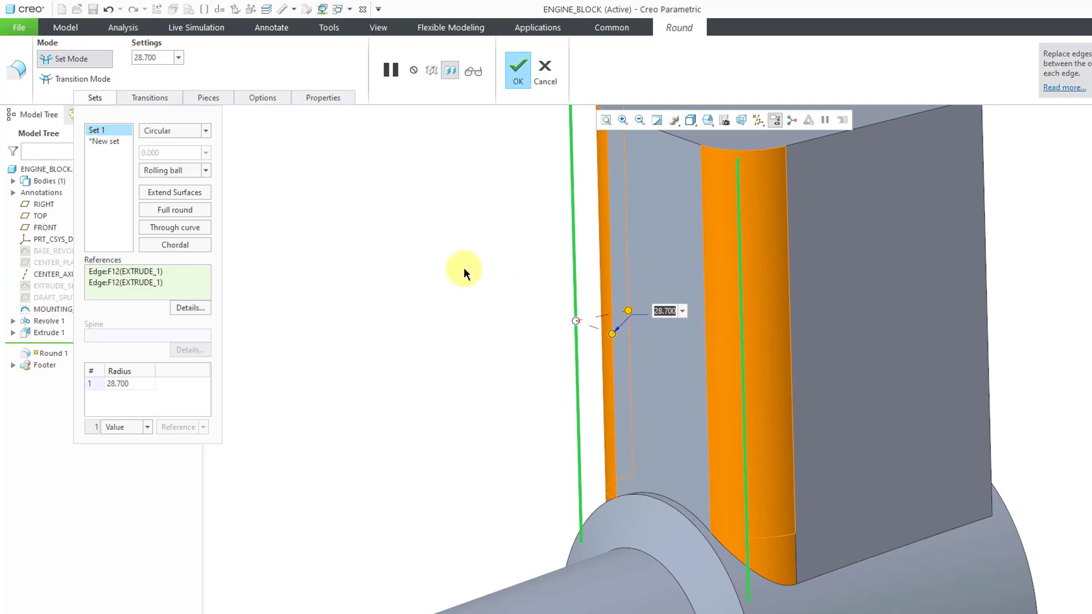
text(40)
key(Return)
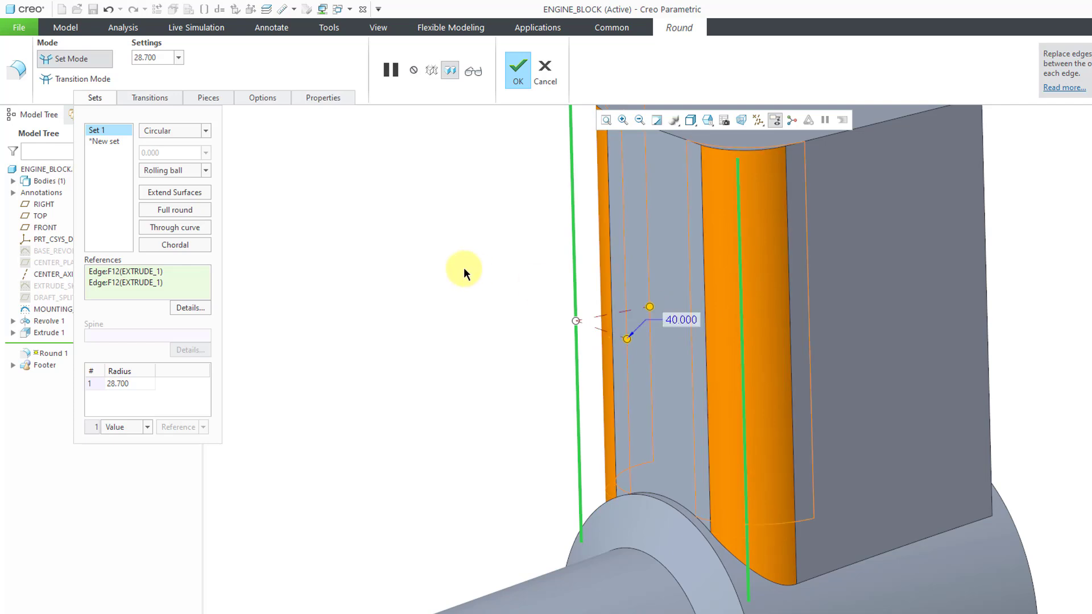
Add a second round set on the two vertical edges of the block's face opposite the tapered nose
scroll(515, 366, down, 3)
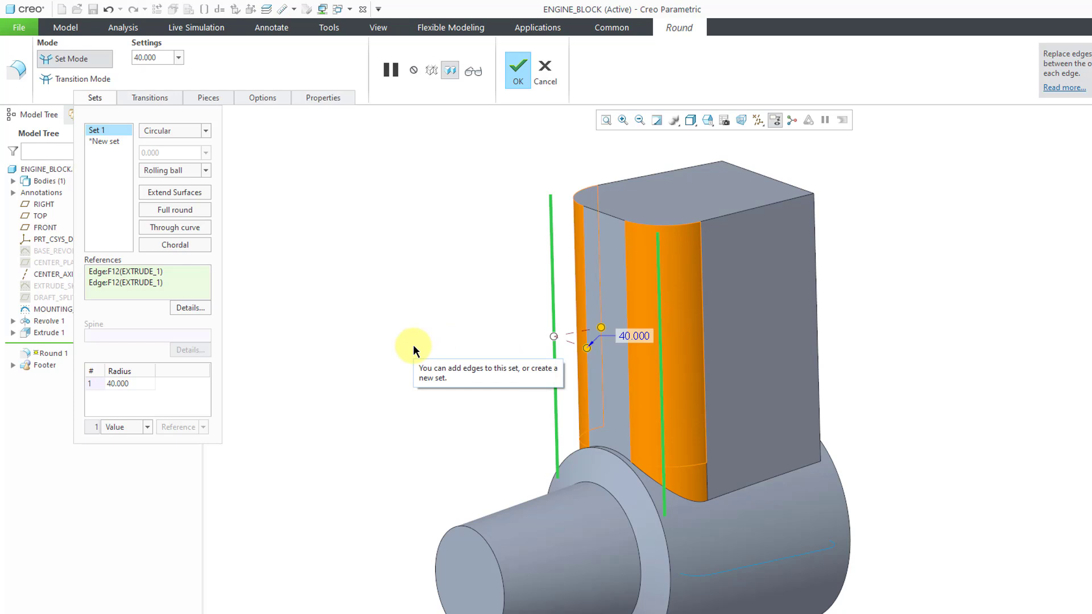
click(818, 335)
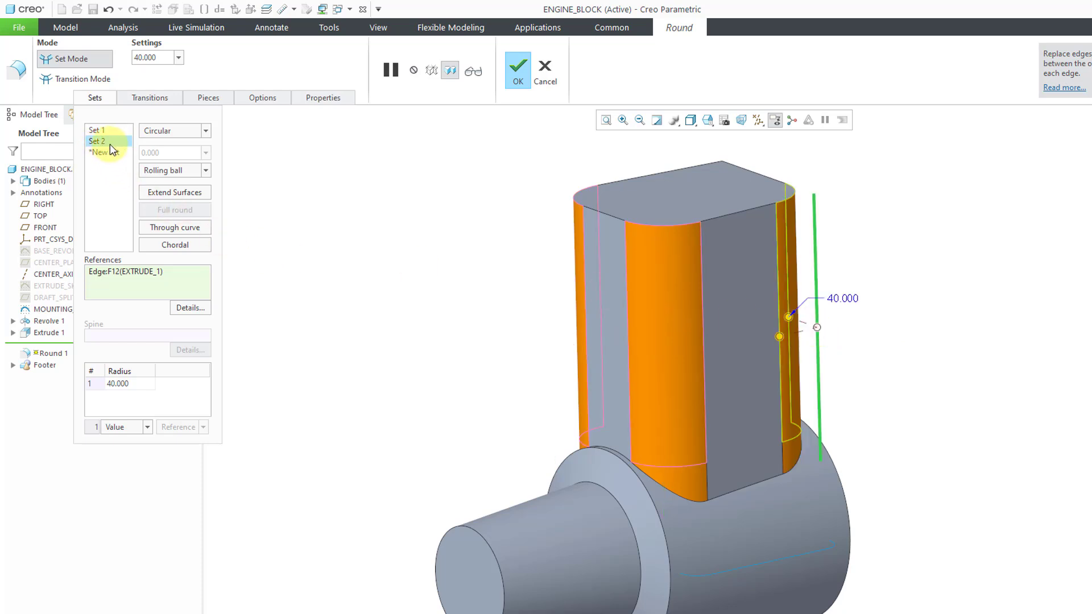
middle_drag(650, 336, 527, 325)
scroll(752, 394, up, 4)
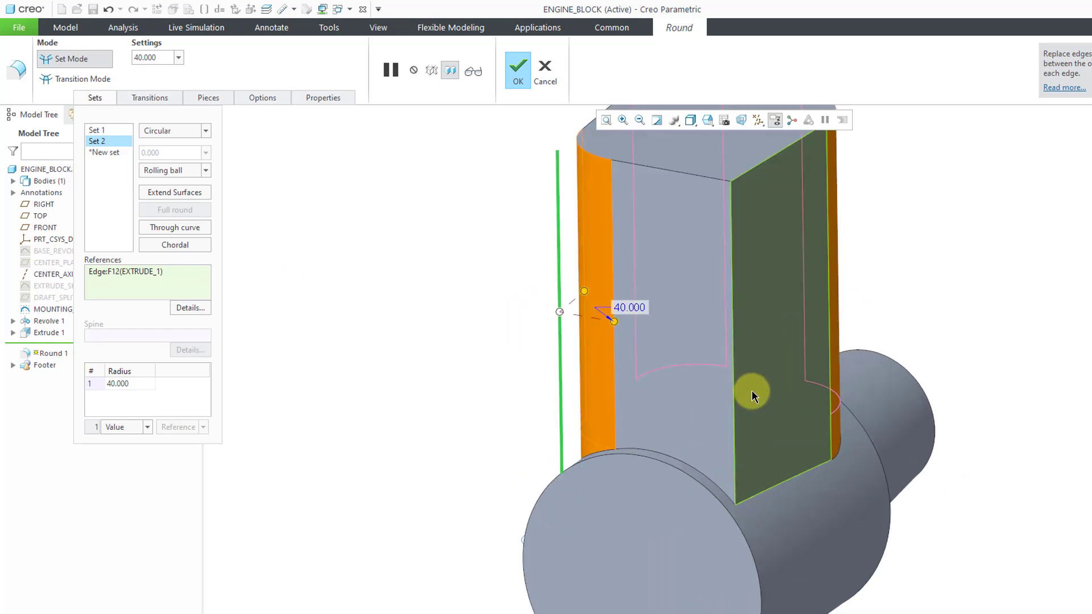
shift+middle_drag(747, 391, 710, 424)
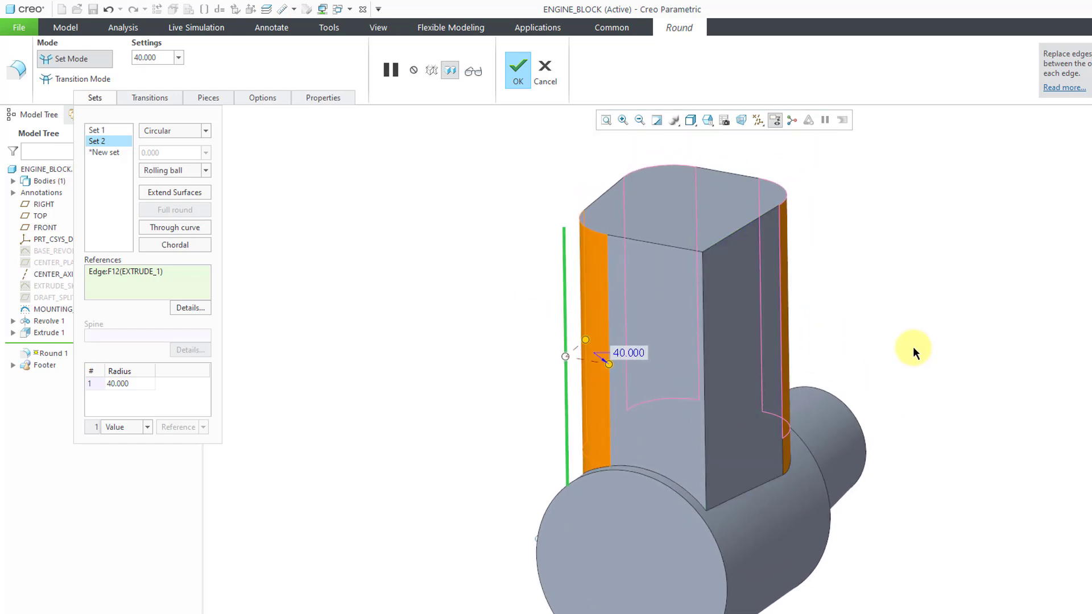
ctrl+click(708, 390)
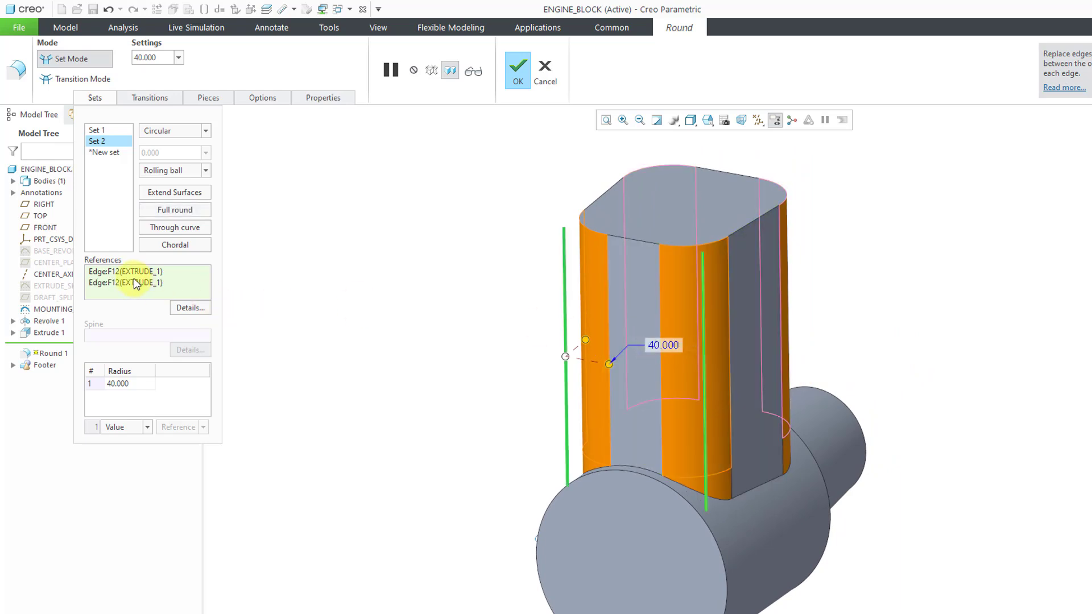
Set the second round set's radius to 50 and complete the Round
double_click(674, 345)
text(50)
key(Return)
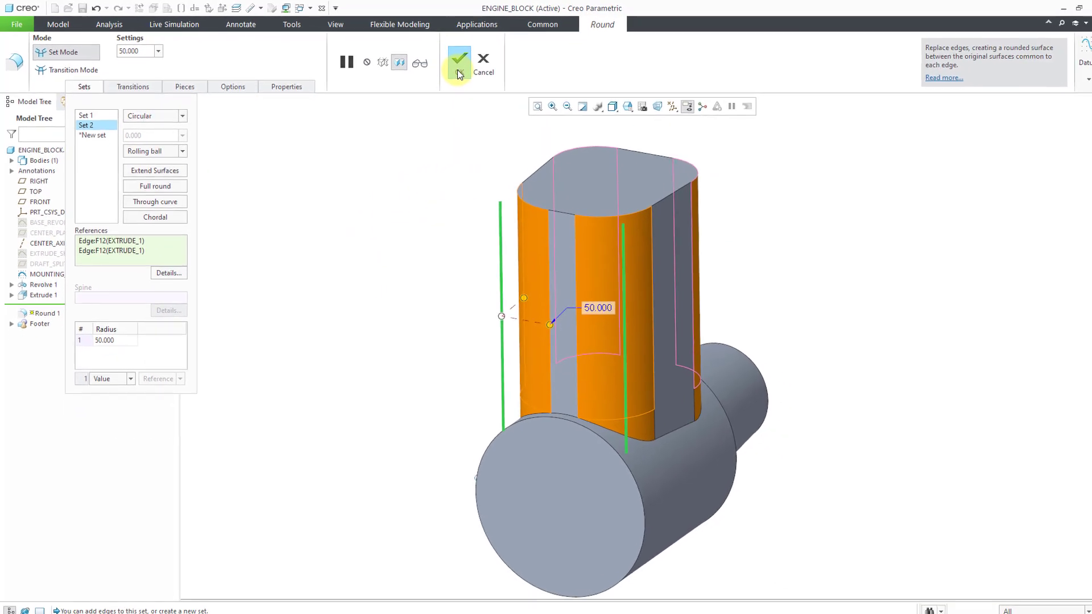
click(460, 70)
click(428, 184)
middle_drag(439, 232, 619, 210)
key(ctrl+d)
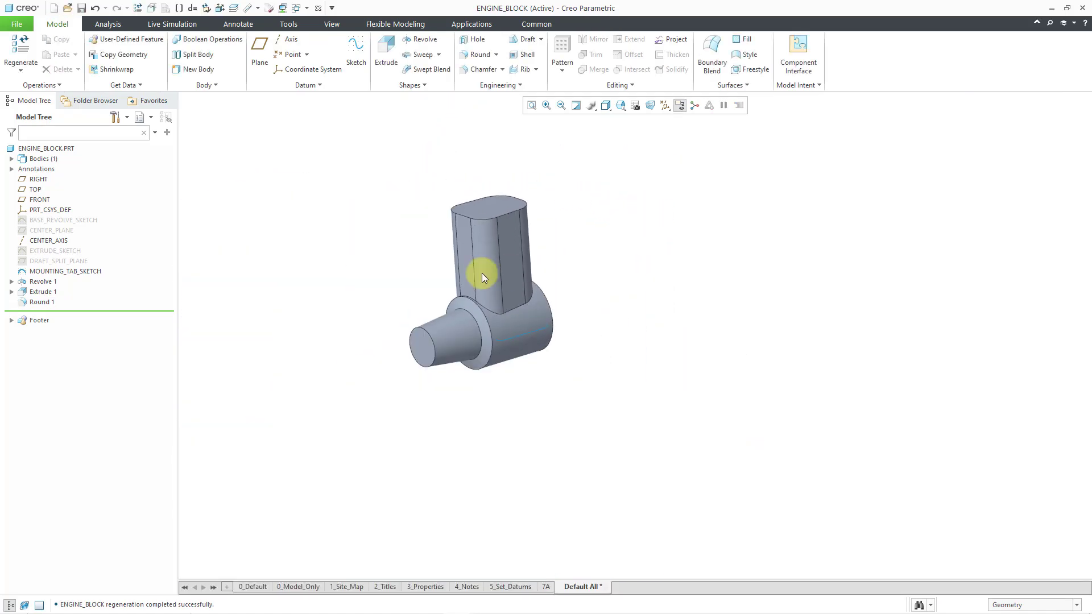
Show the hidden DRAFT_SPLIT_PLANE and turn on the display of datum planes
scroll(423, 254, down, 3)
mouse_move(442, 264)
middle_down()
mouse_move(459, 259)
mouse_move(444, 254)
middle_up()
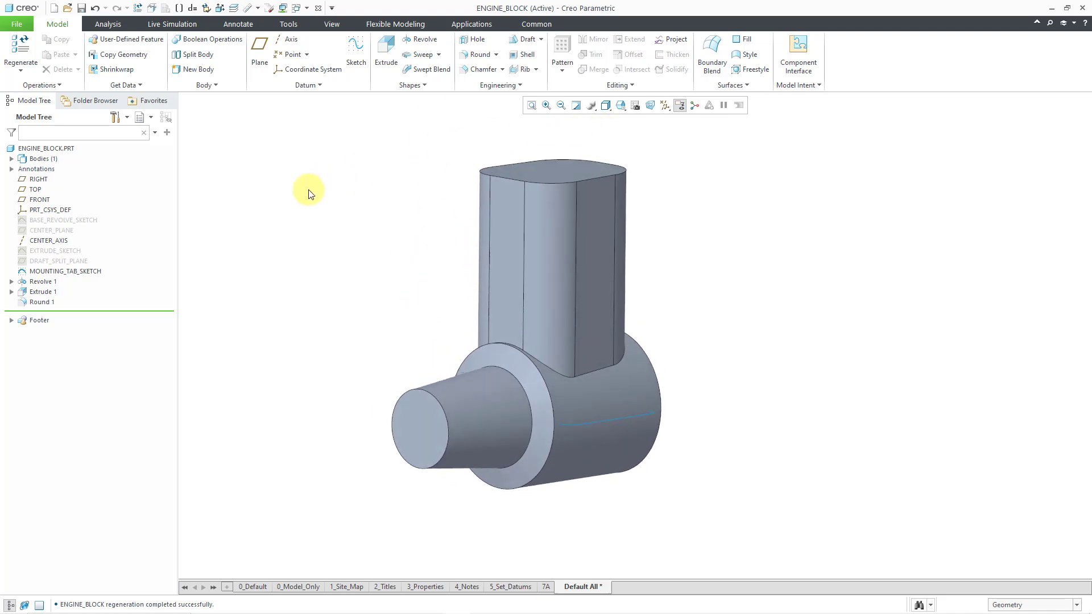
click(81, 261)
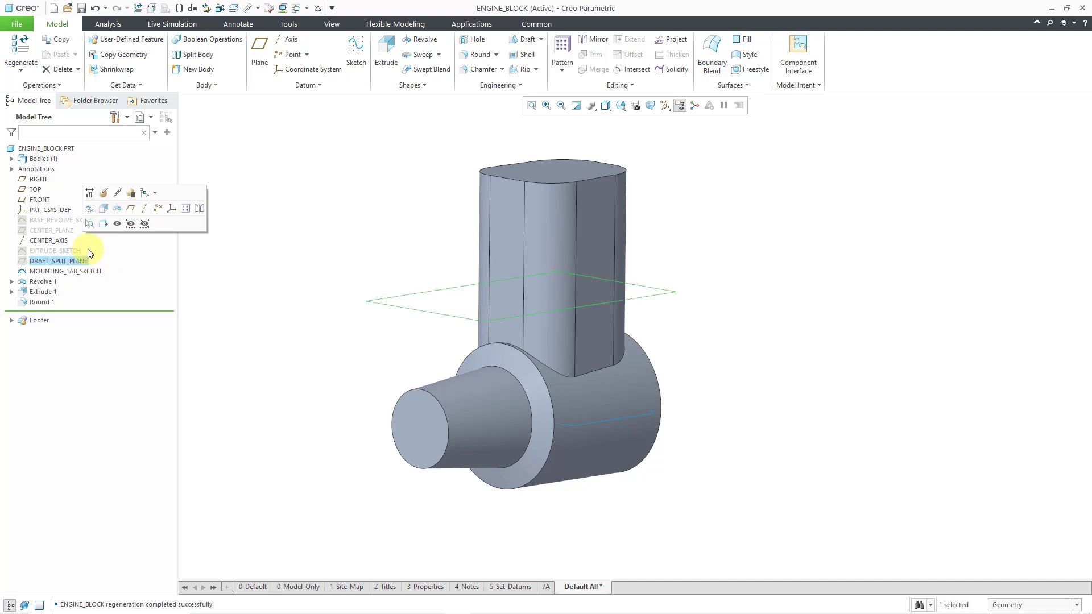
click(429, 234)
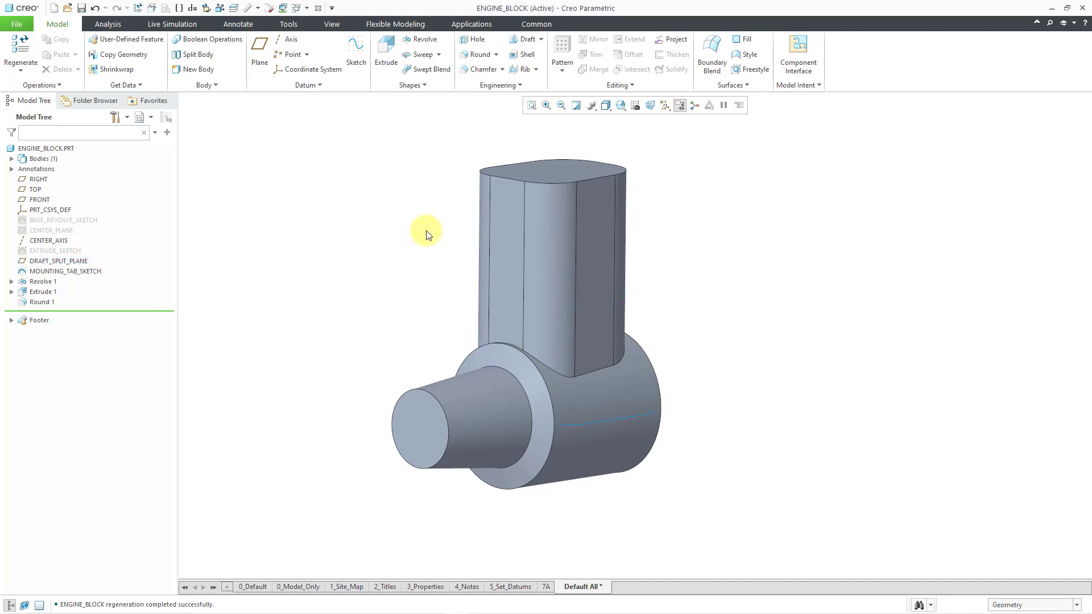
click(668, 107)
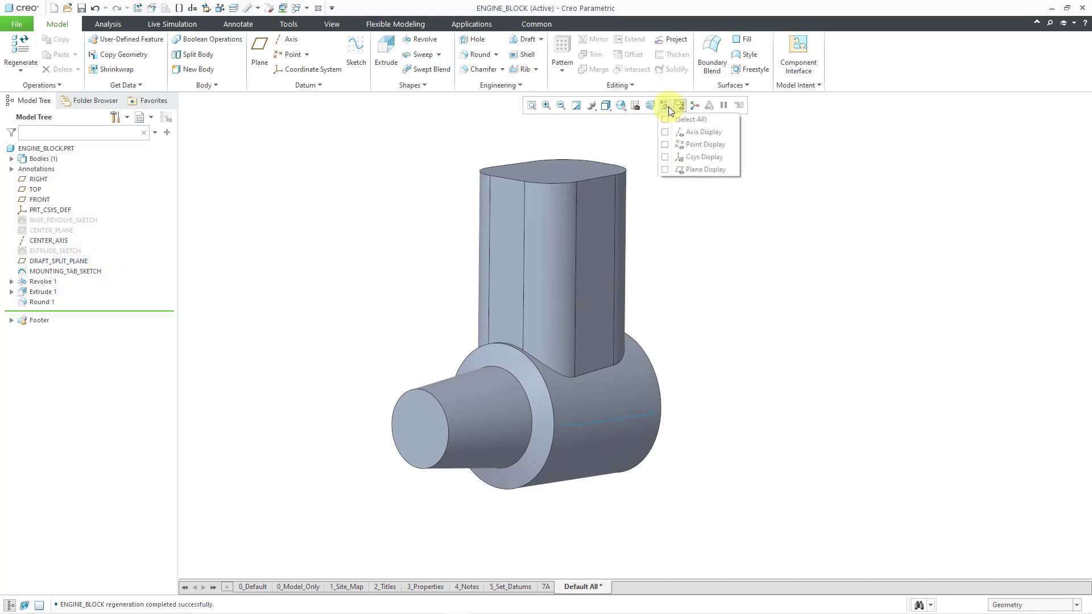
click(699, 170)
click(805, 262)
middle_drag(654, 227, 629, 236)
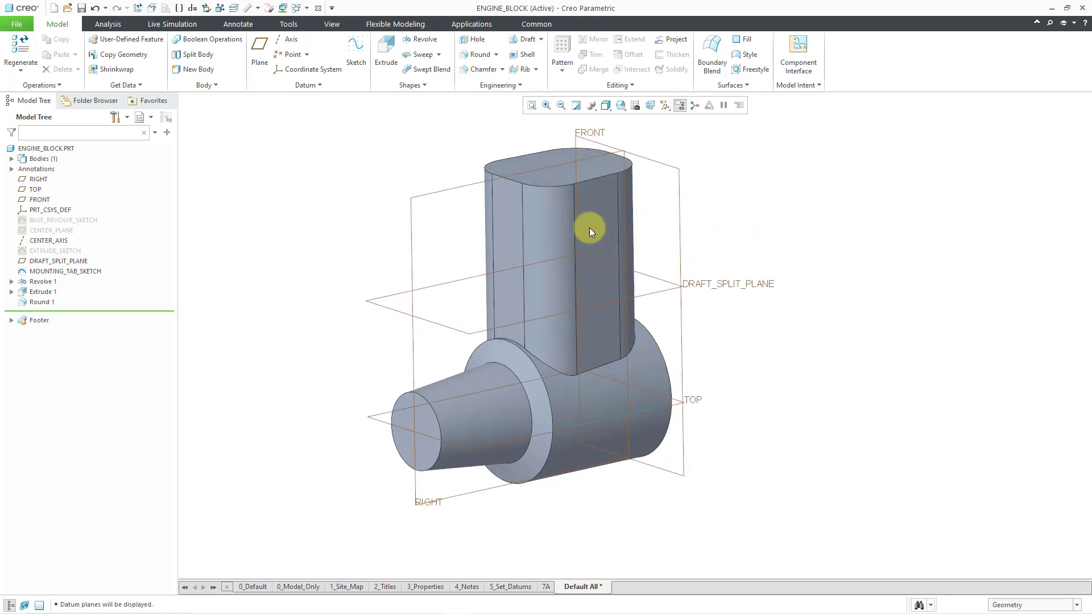
Hide the RIGHT, TOP and FRONT planes together with PRT_CSYS_DEF
click(41, 181)
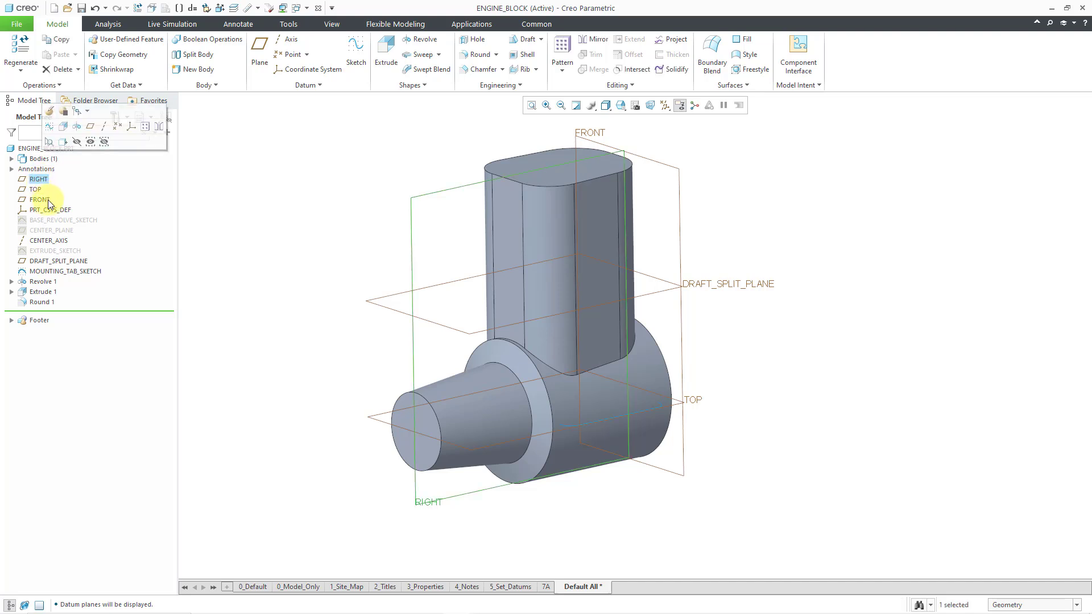
shift+click(51, 210)
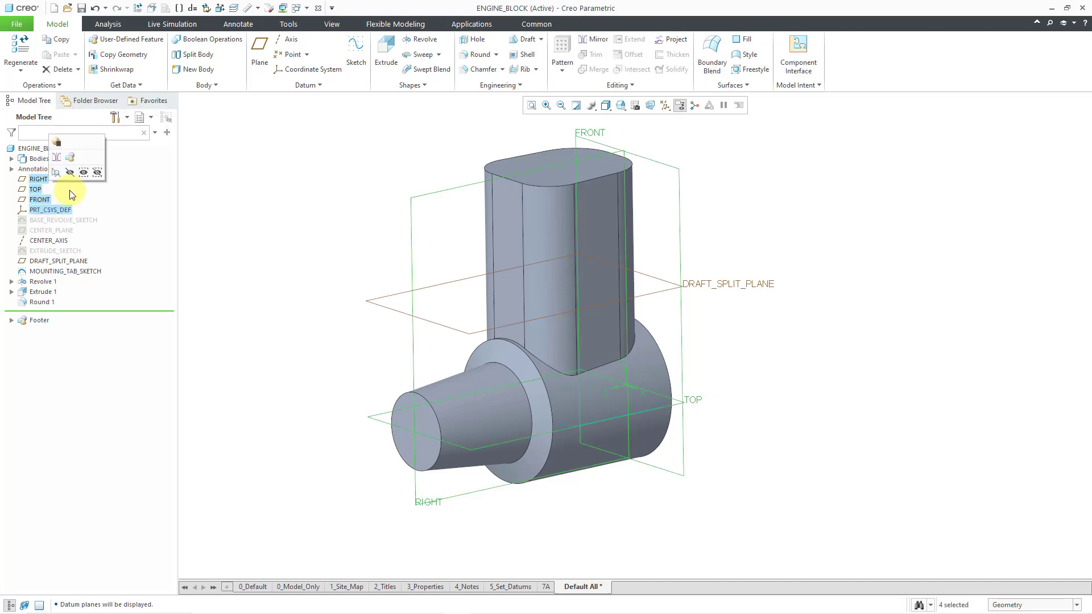
click(75, 174)
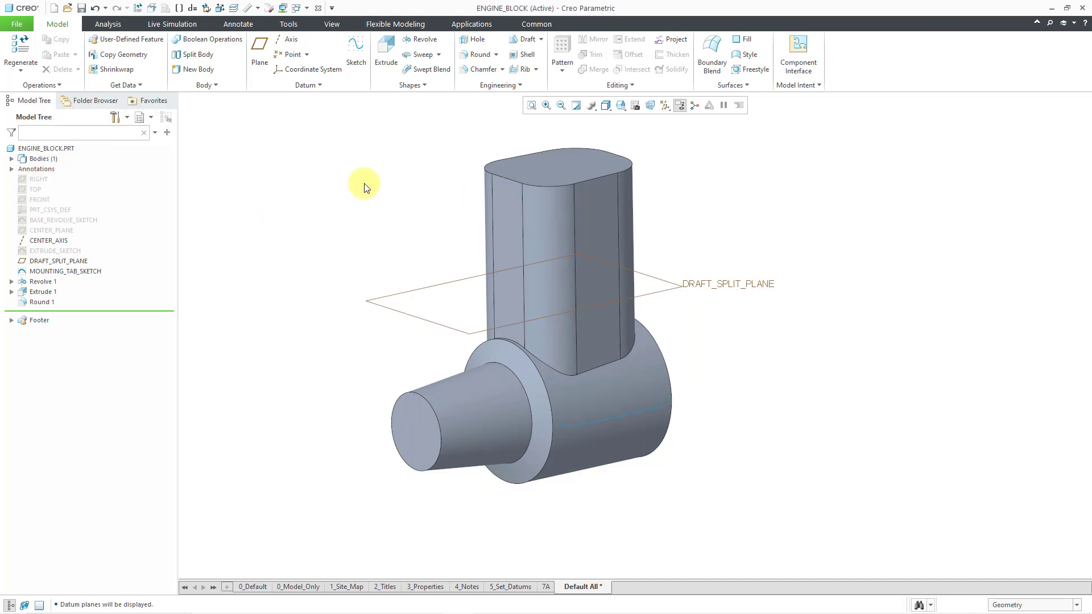
Start a Draft and choose the loop of side surfaces around the block's top face as the draft surfaces
scroll(364, 188, down, 1)
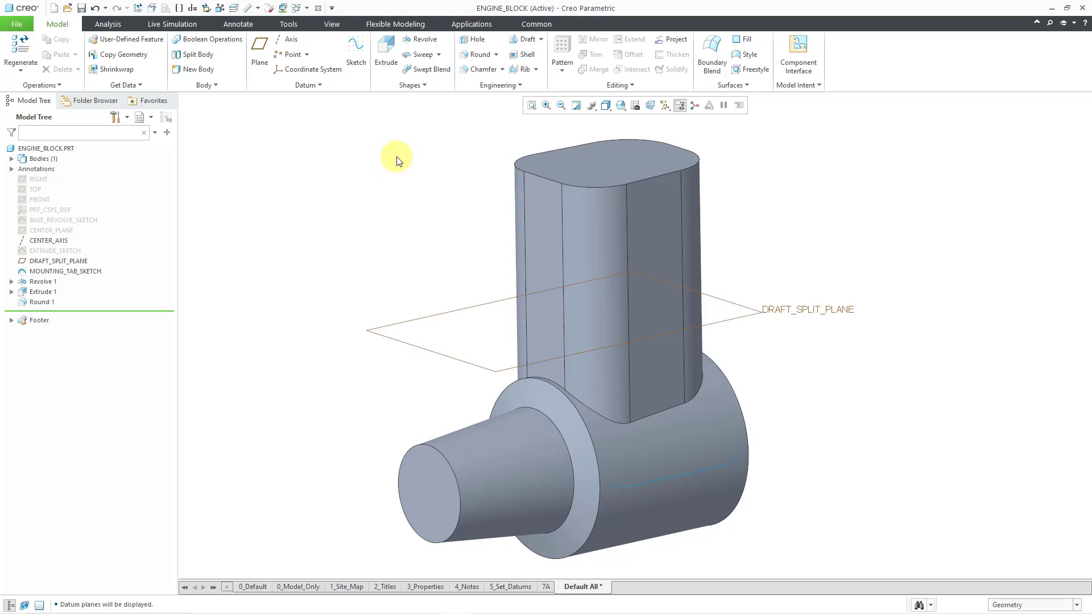
click(528, 38)
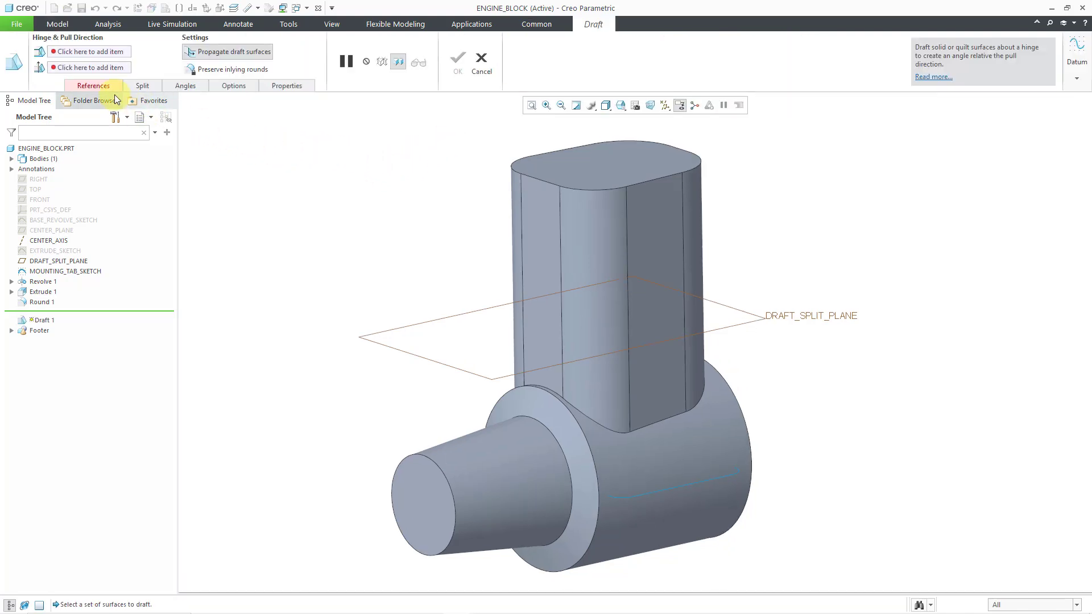
click(93, 88)
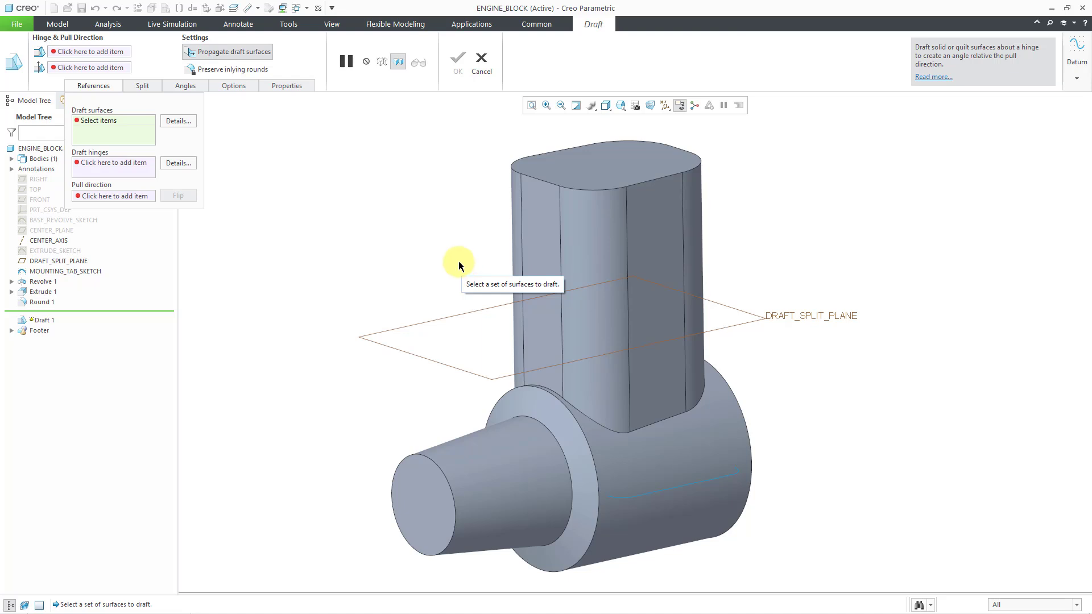
click(620, 163)
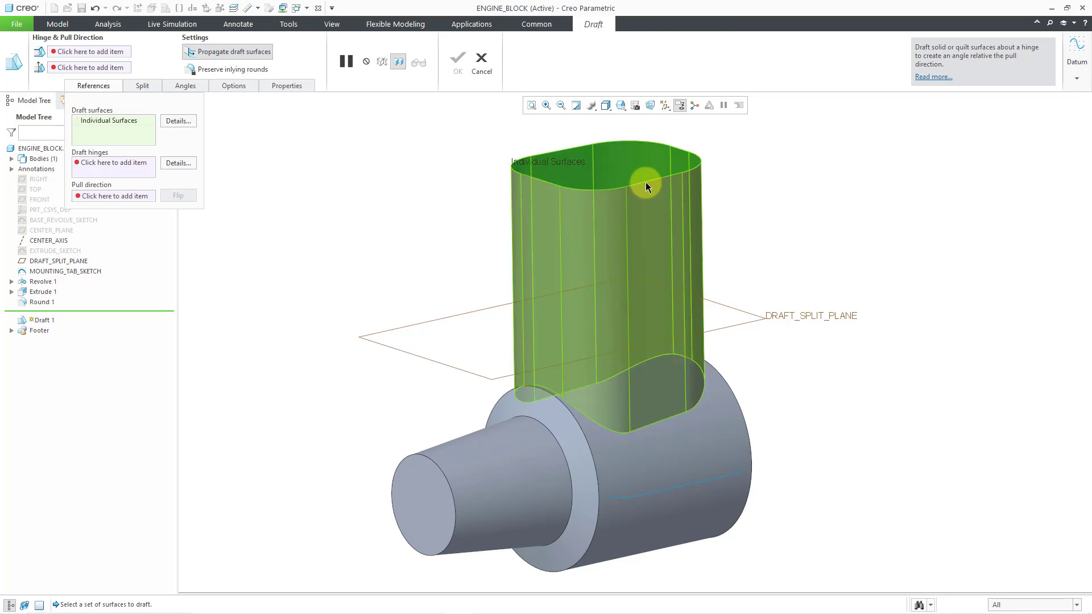
click(646, 186)
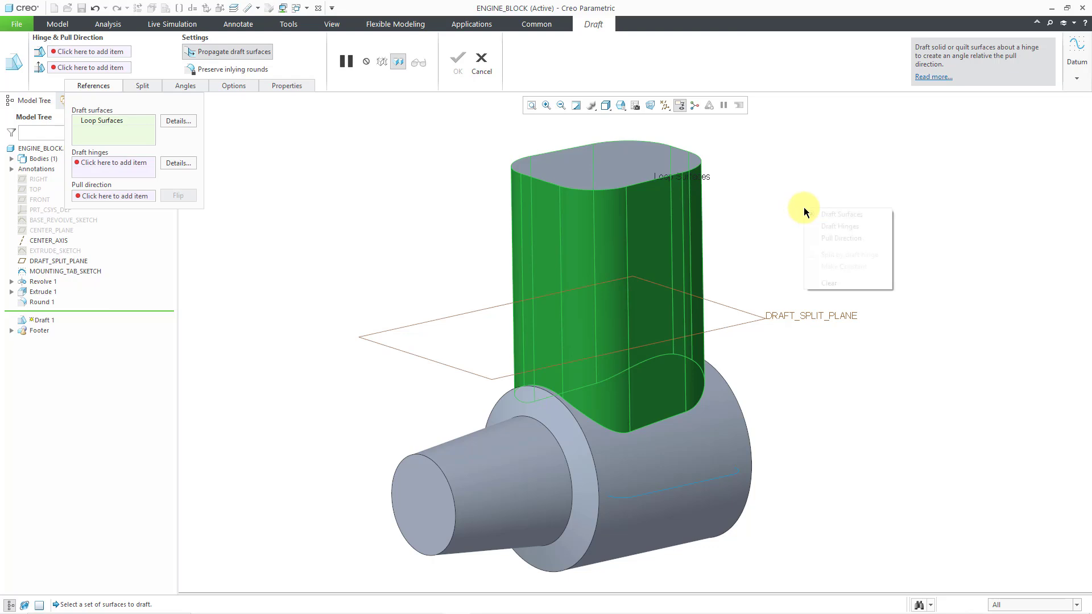
Assign DRAFT_SPLIT_PLANE as the draft hinge
right_click(804, 207)
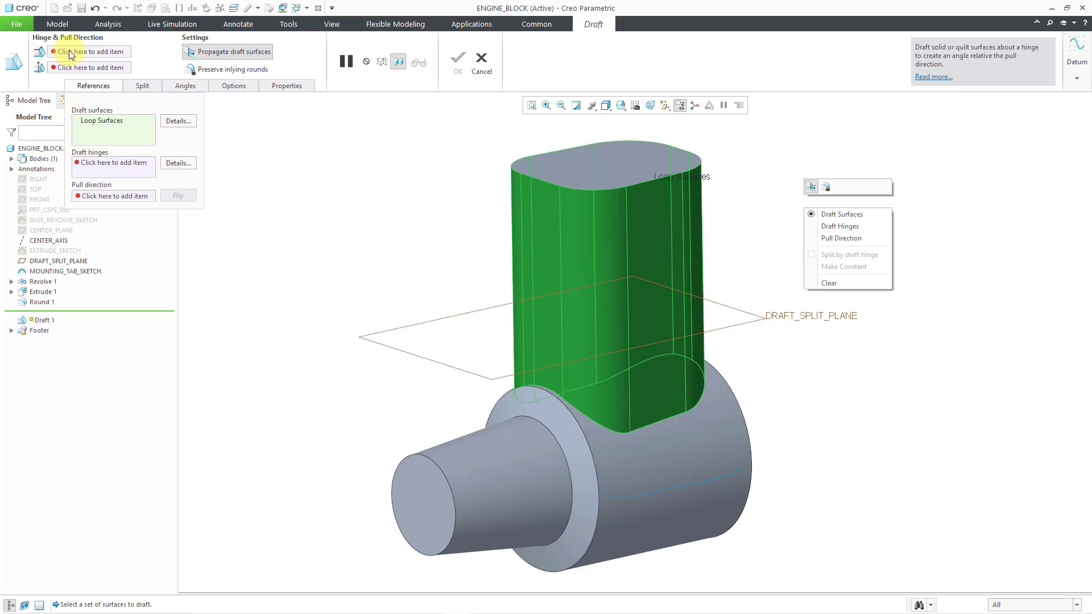
click(847, 228)
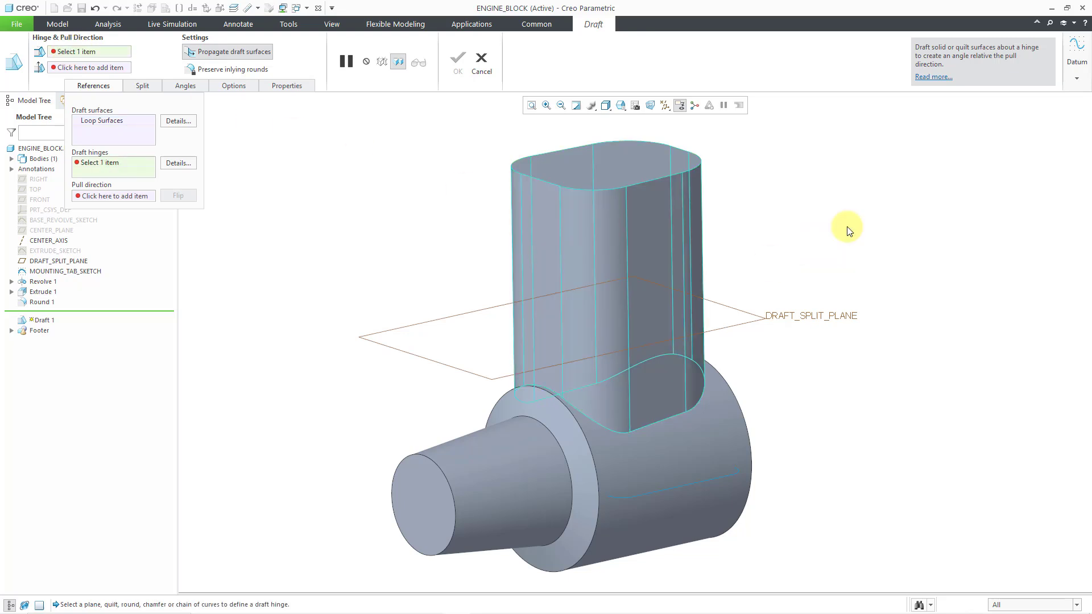
click(776, 315)
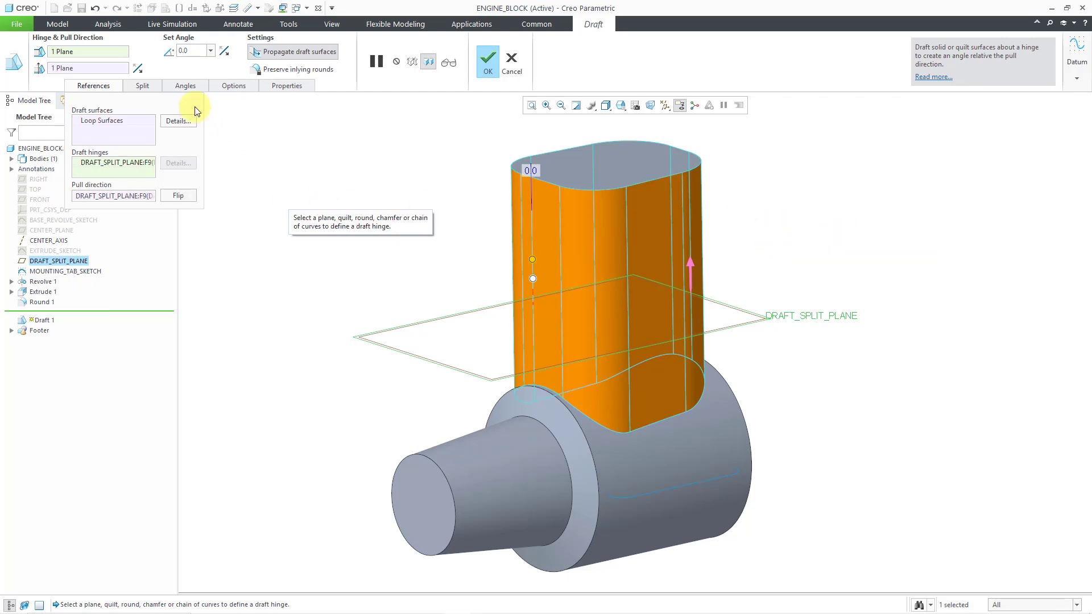
Split the draft by its hinge and reverse the pull direction to point toward the cylinder
click(147, 86)
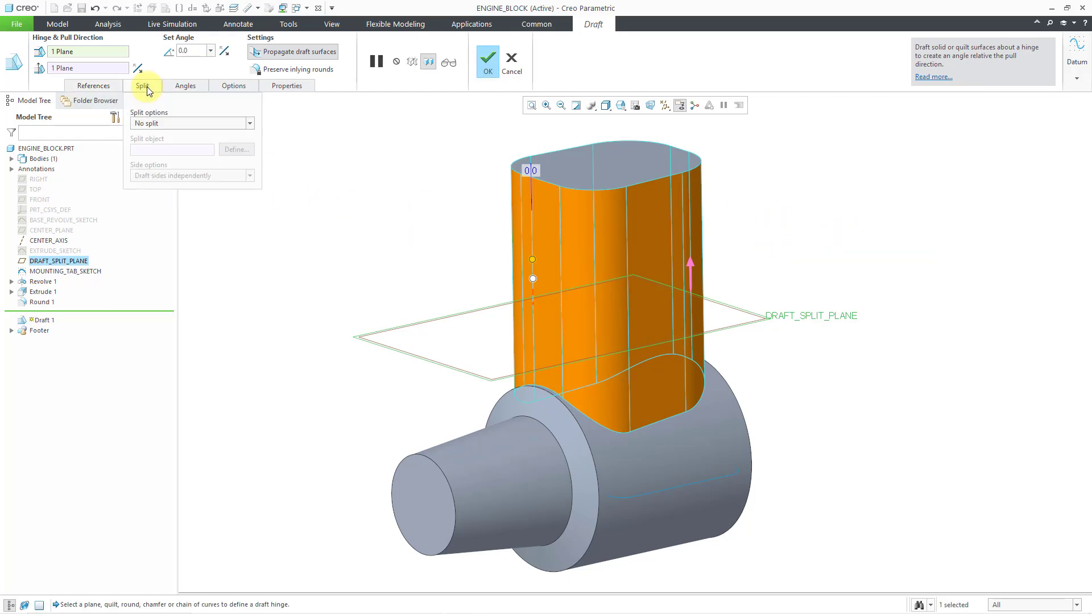
click(189, 123)
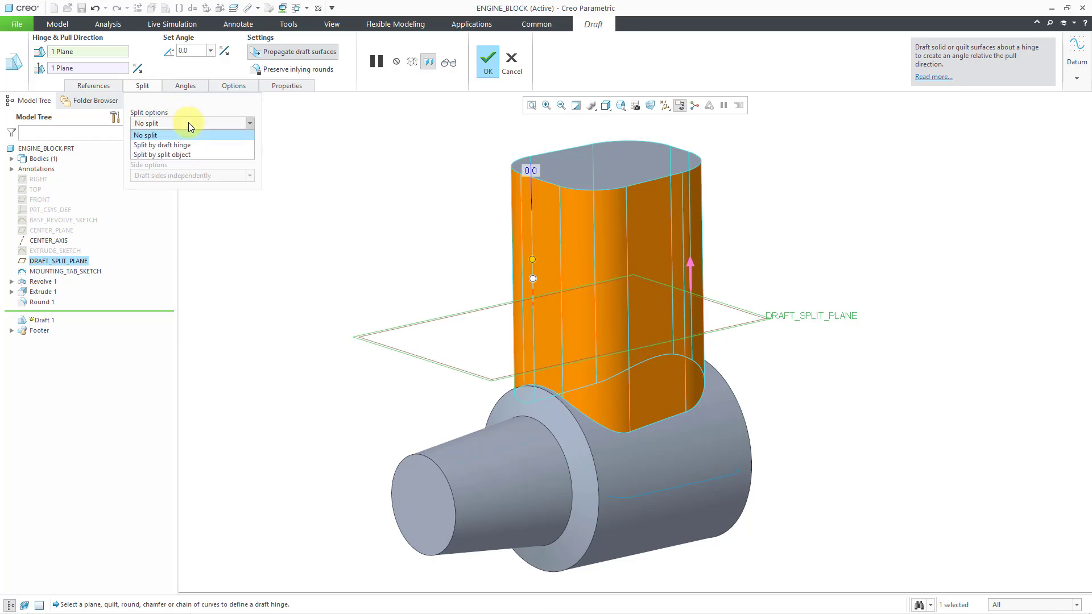
click(189, 145)
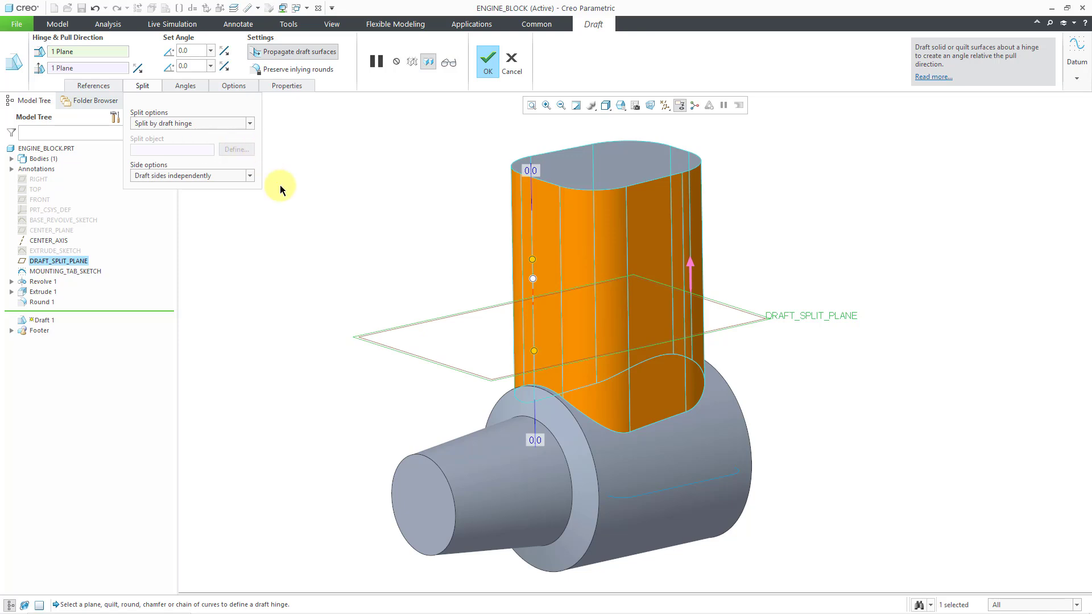
click(692, 264)
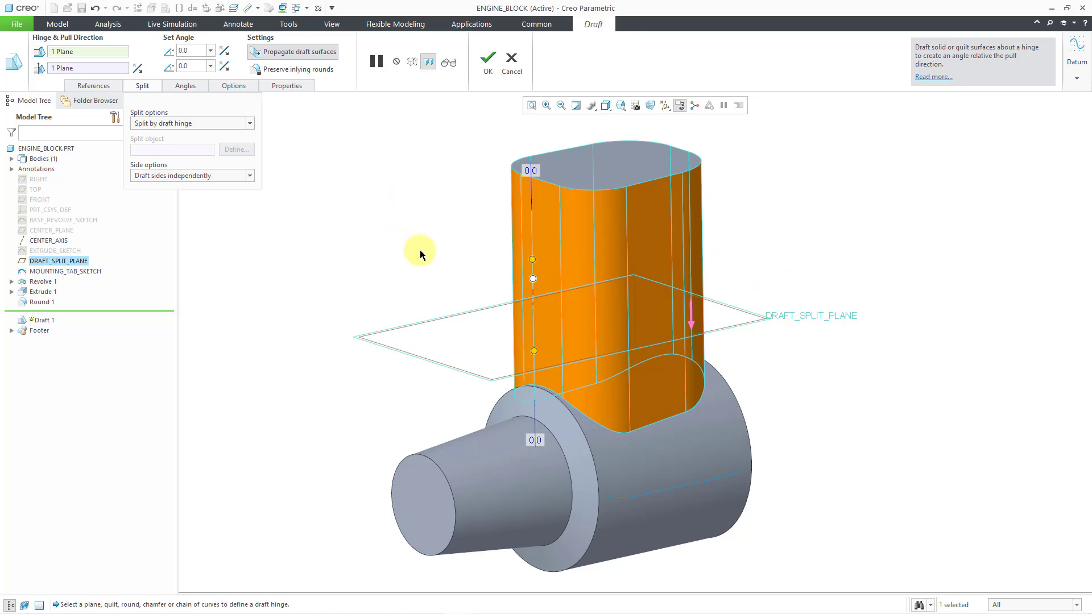
Set the draft angle below the split plane to 6° and complete the Draft
drag(536, 350, 537, 351)
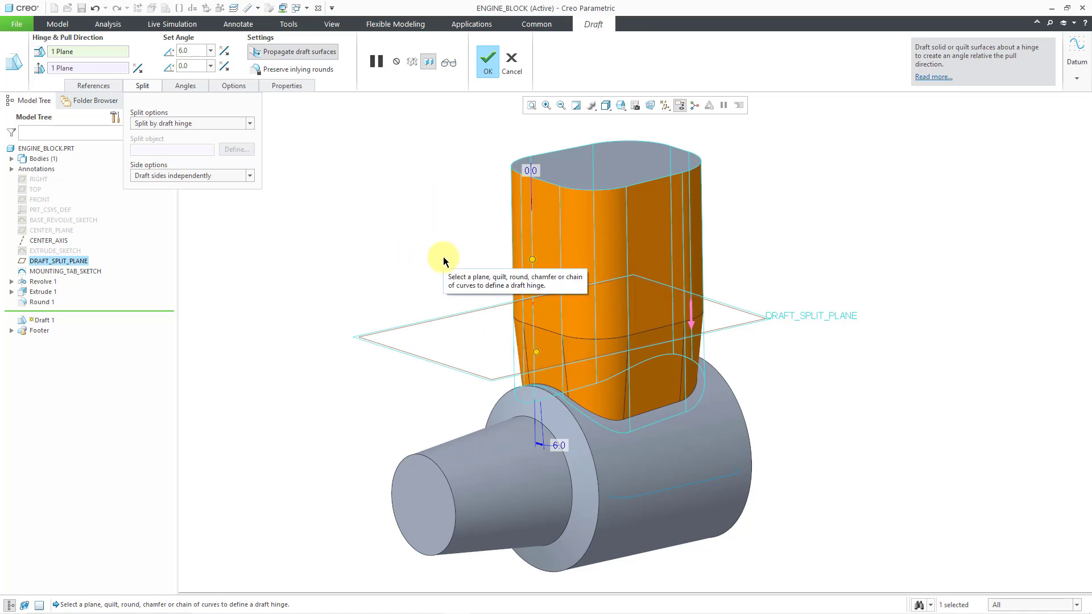
middle_click(302, 386)
click(301, 382)
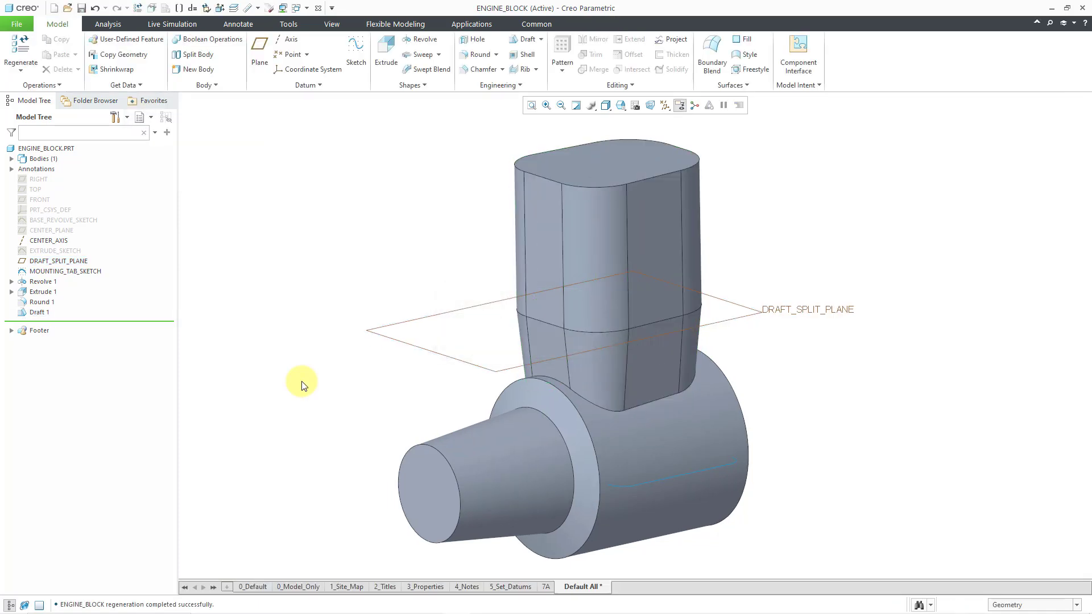
Hide DRAFT_SPLIT_PLANE in the model
click(387, 338)
click(420, 302)
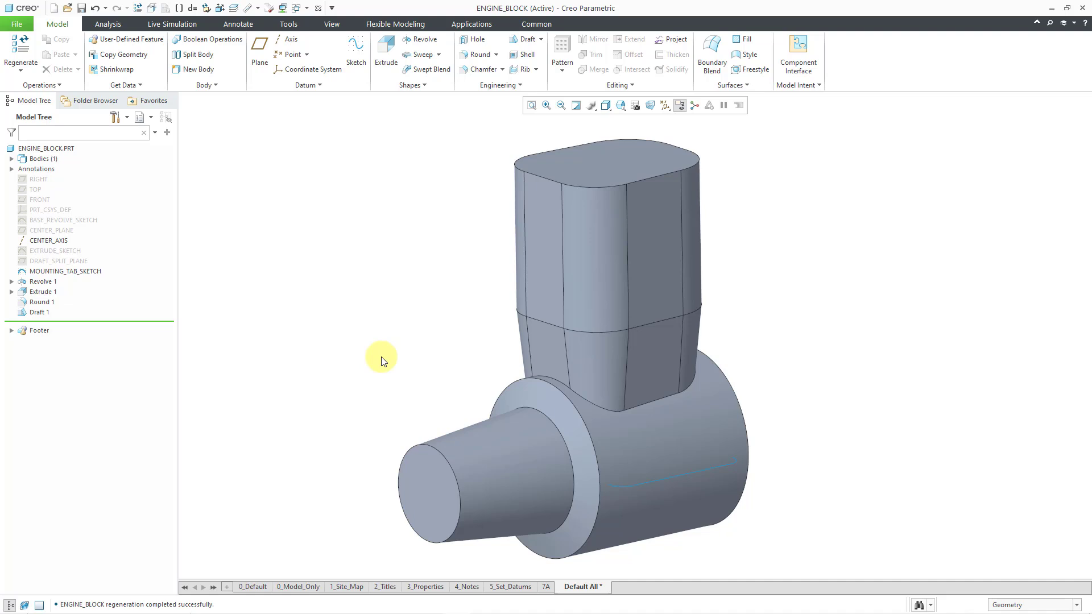
Start an Extrude from MOUNTING_TAB_SKETCH and make its depth symmetric about the sketch plane
click(703, 472)
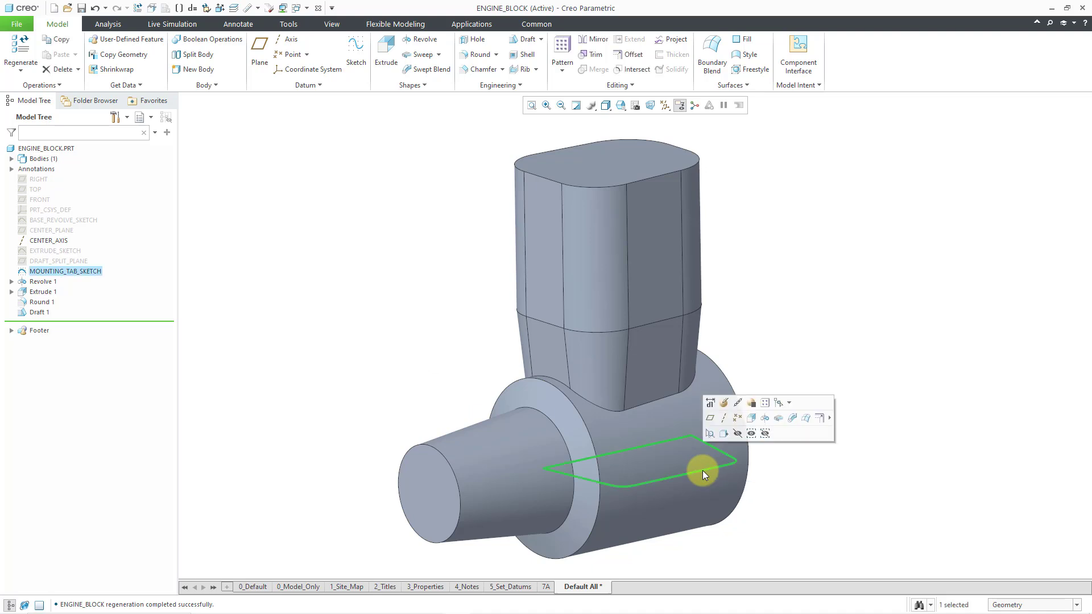
click(751, 421)
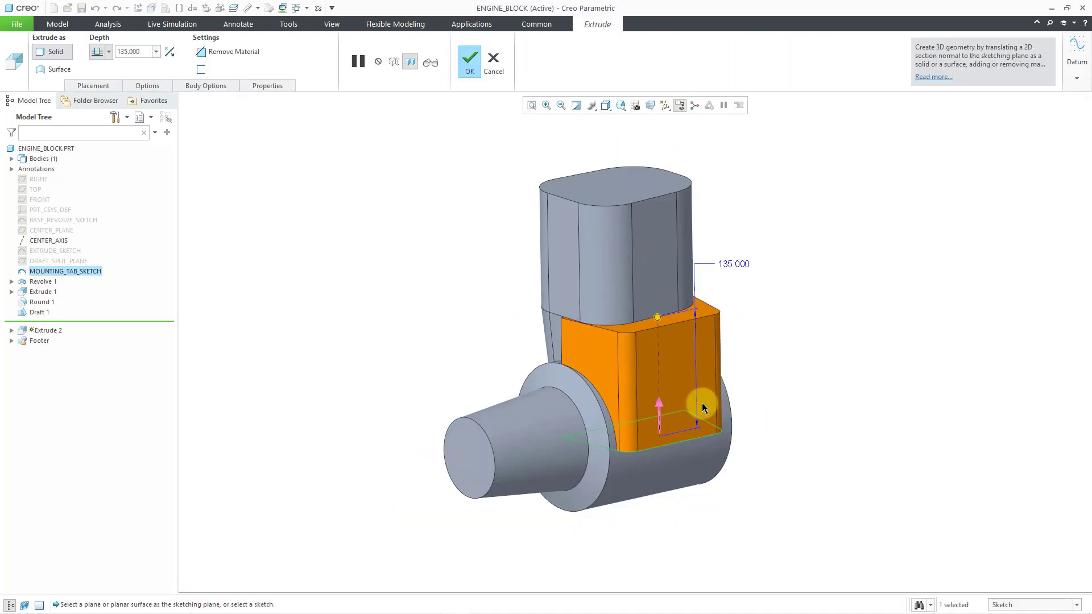
scroll(703, 408, up, 2)
drag(639, 278, 639, 391)
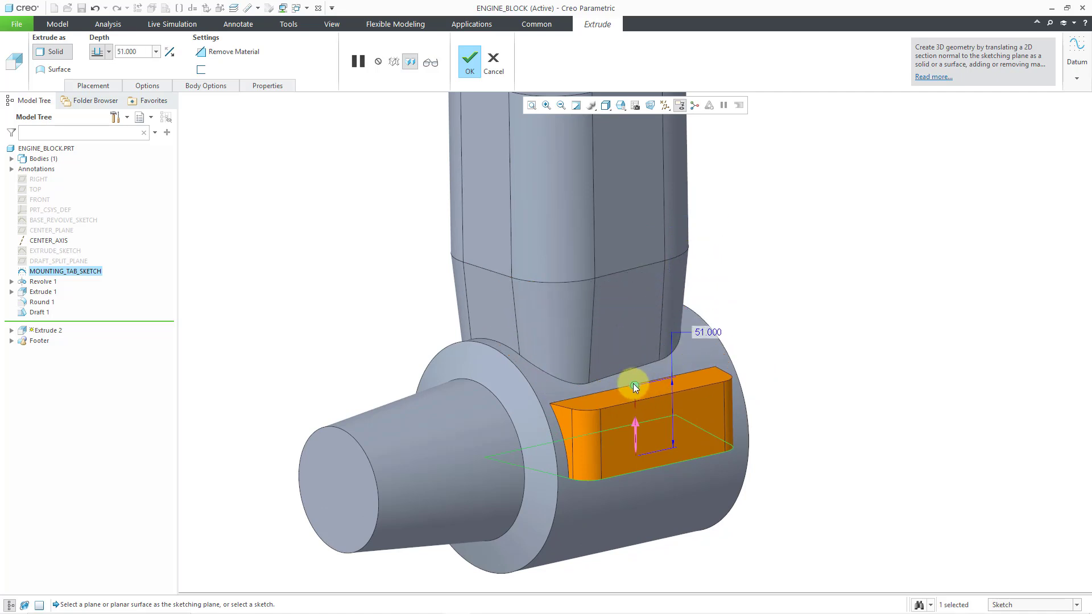
right_click(634, 386)
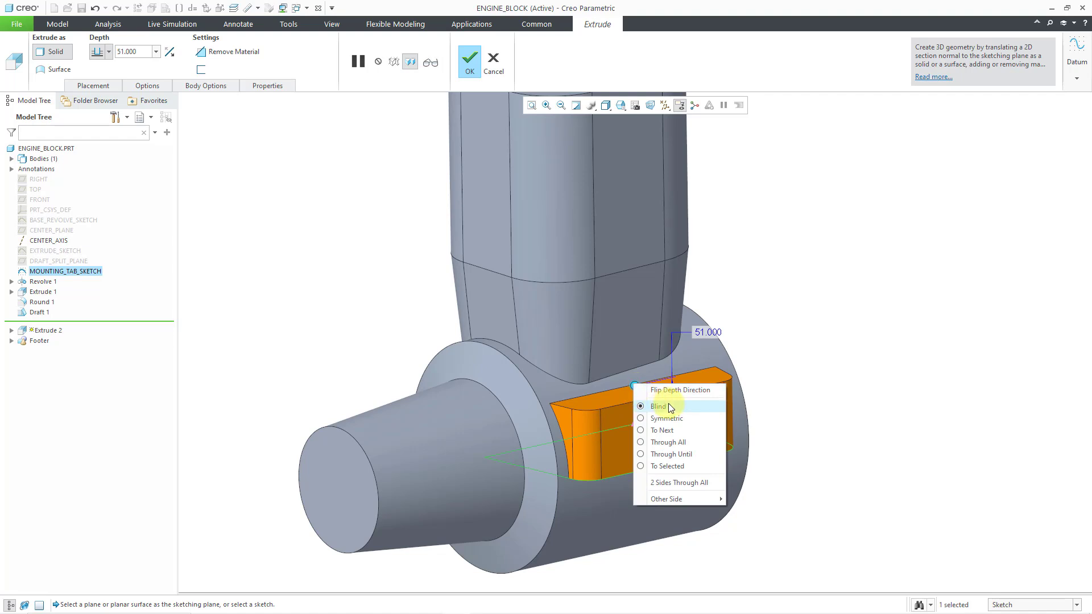
click(671, 418)
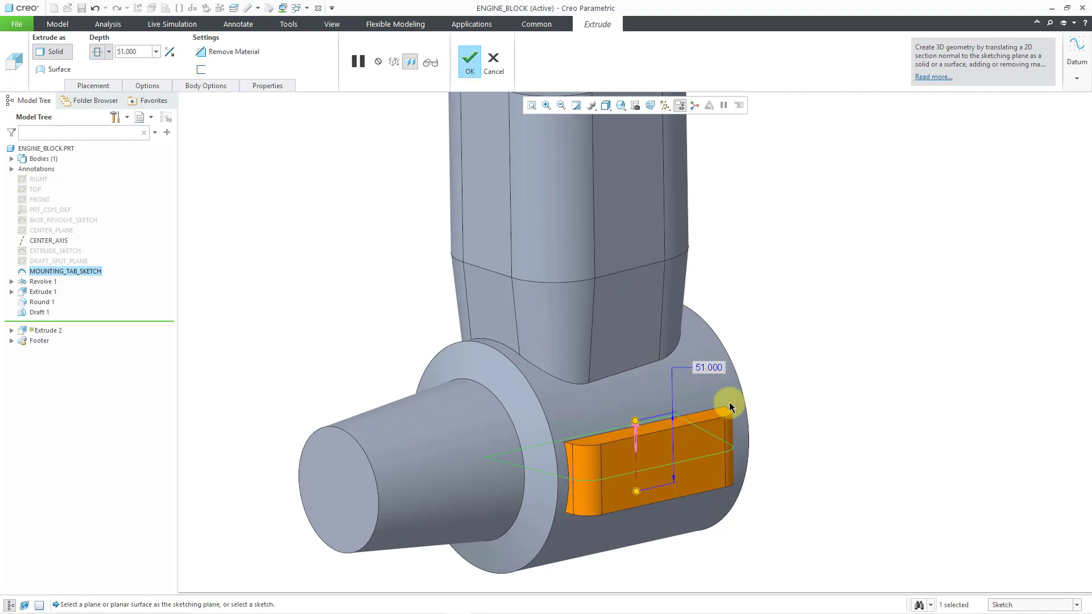
Set the mounting tab's symmetric depth to 25 and complete the Extrude
double_click(718, 368)
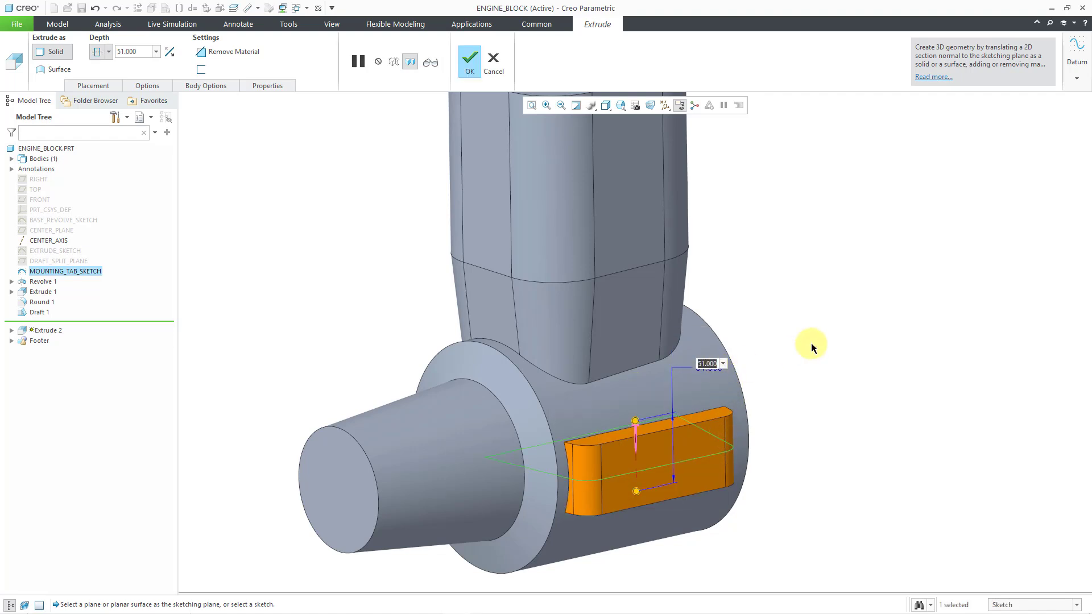
text(25)
key(Return)
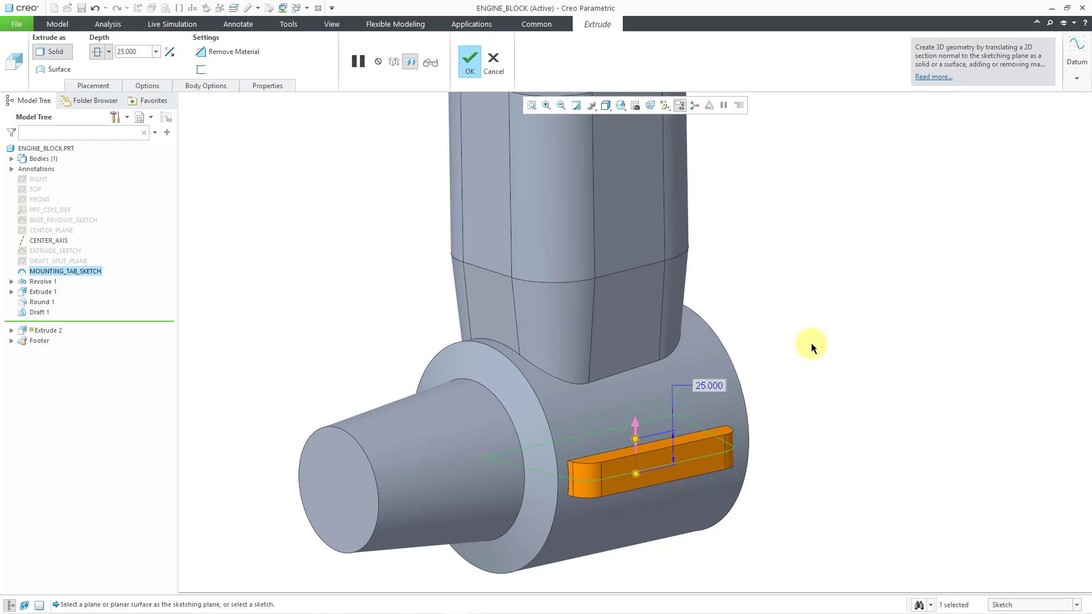
middle_click(764, 330)
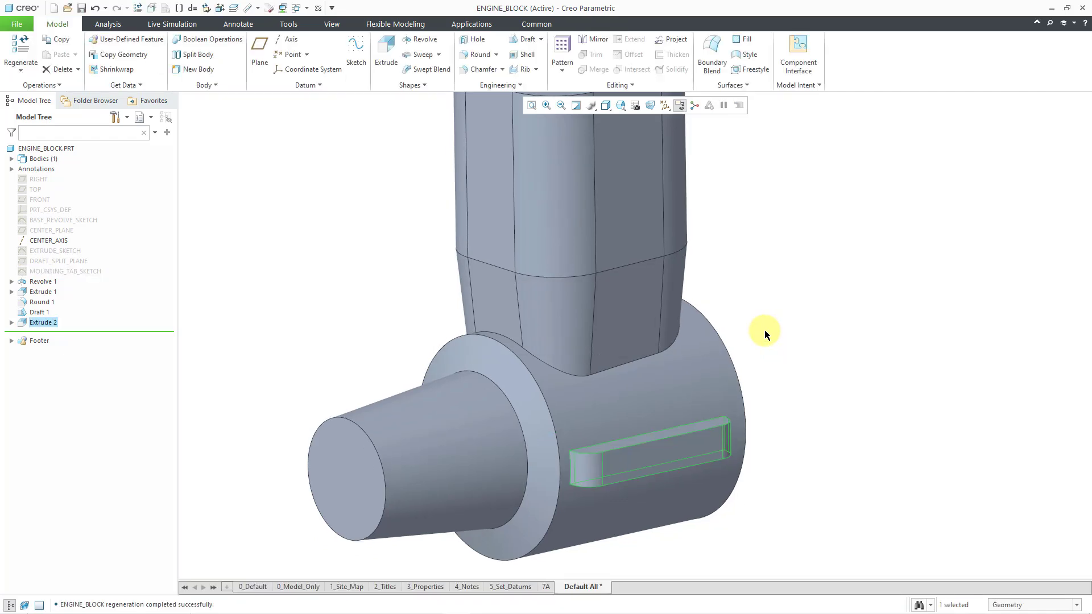
Mirror the mounting tab extrusion about the RIGHT datum plane
right_click(765, 330)
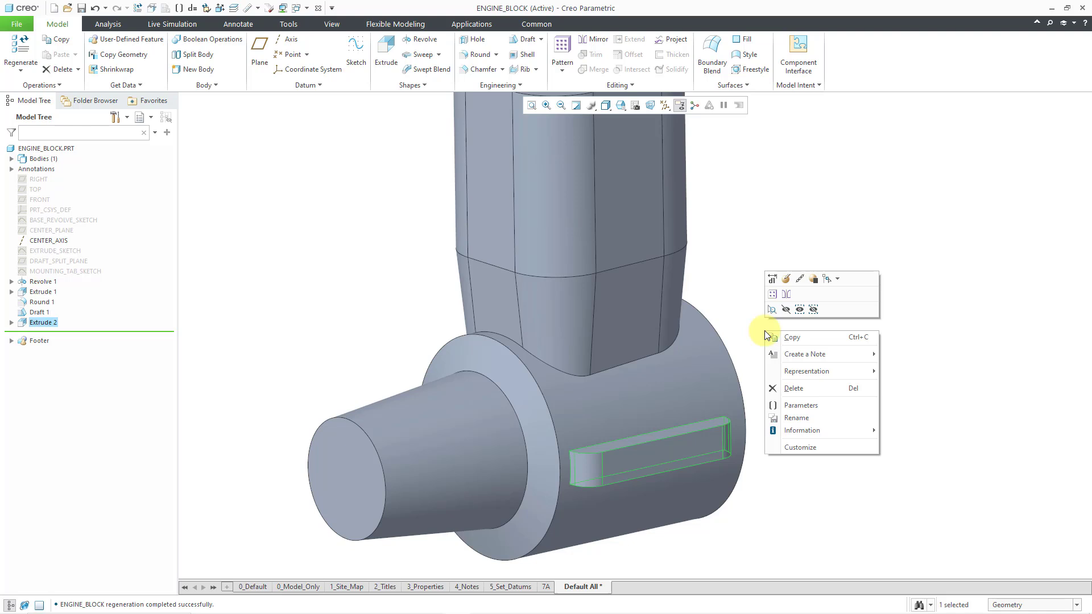
click(786, 295)
scroll(757, 424, down, 3)
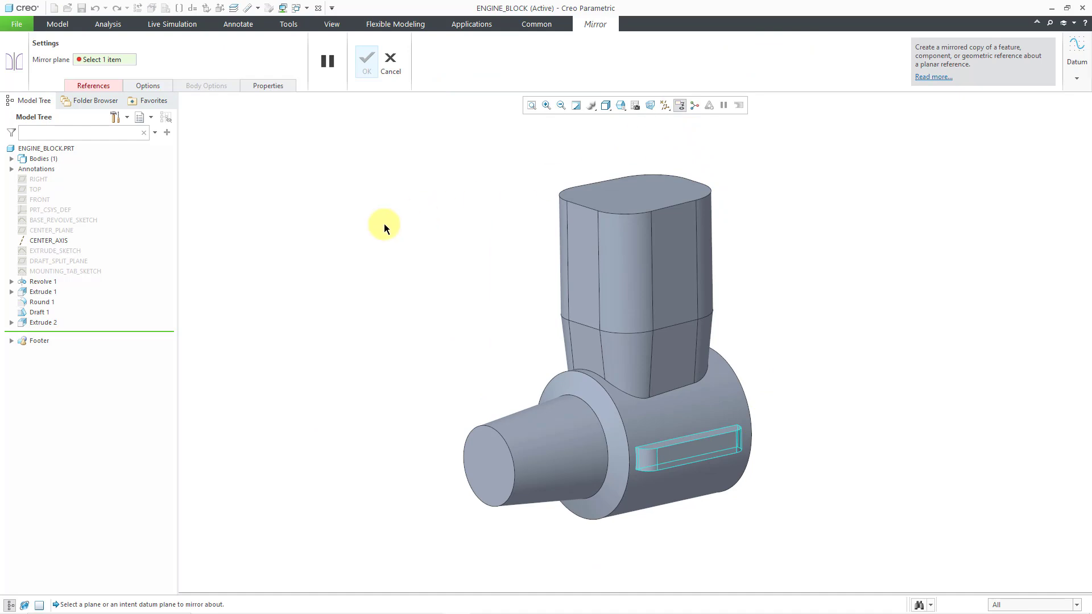
click(36, 180)
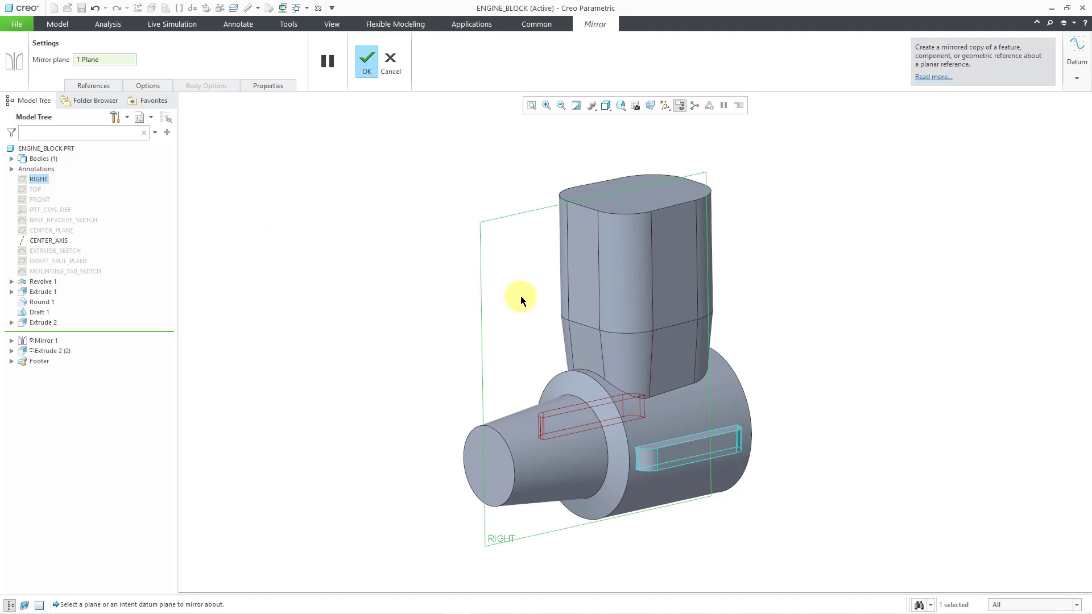
mouse_move(537, 312)
middle_down()
mouse_move(545, 288)
mouse_move(610, 313)
mouse_move(593, 289)
mouse_move(549, 310)
mouse_move(588, 273)
mouse_move(624, 310)
middle_up()
click(354, 69)
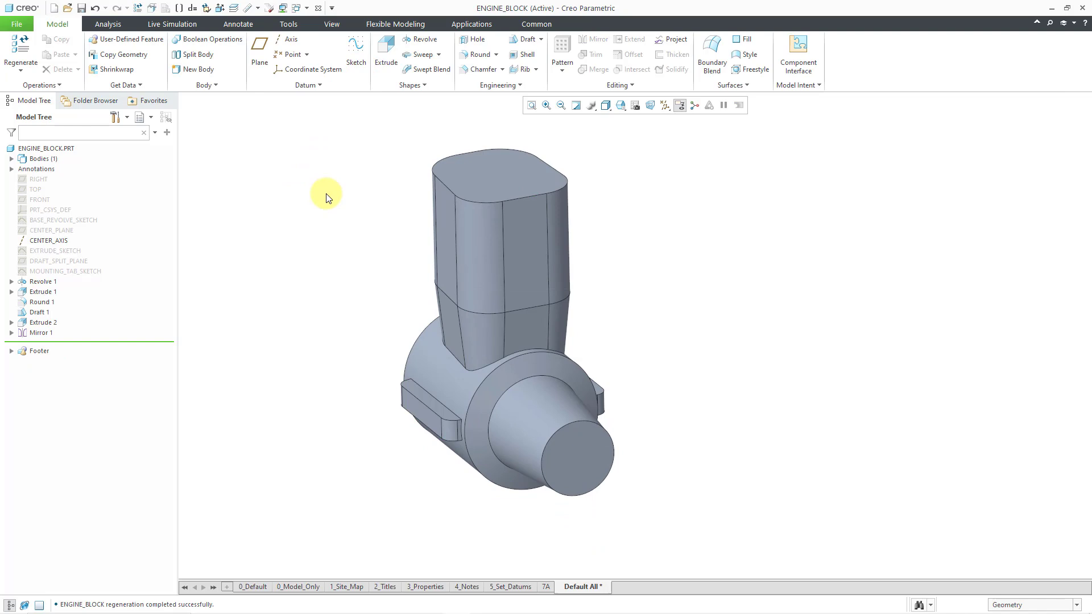
Turn on the display of datum axes and start a Hole feature
click(666, 105)
click(703, 131)
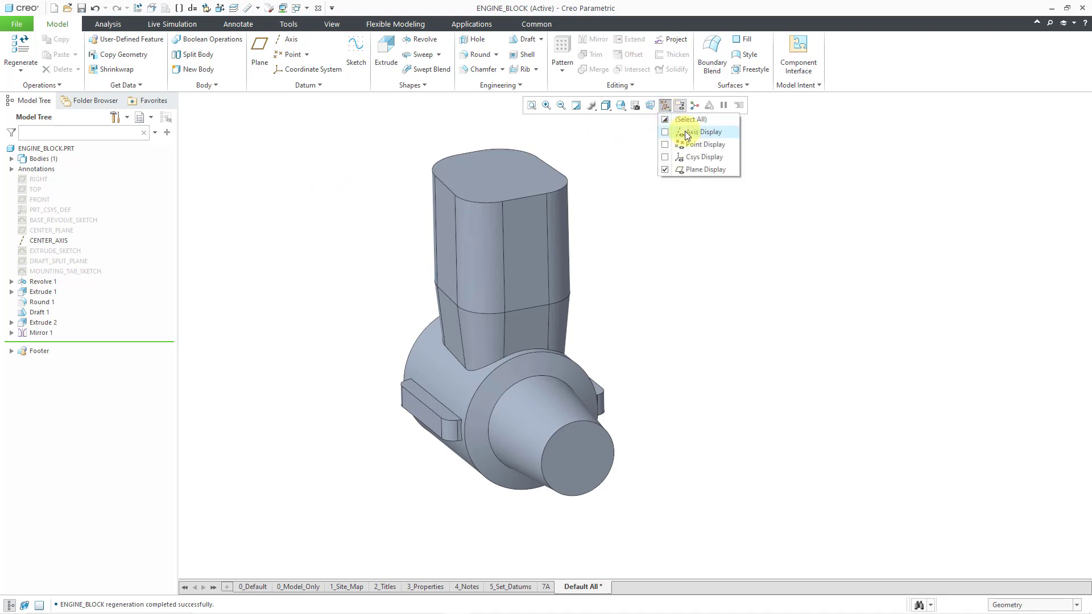
click(892, 268)
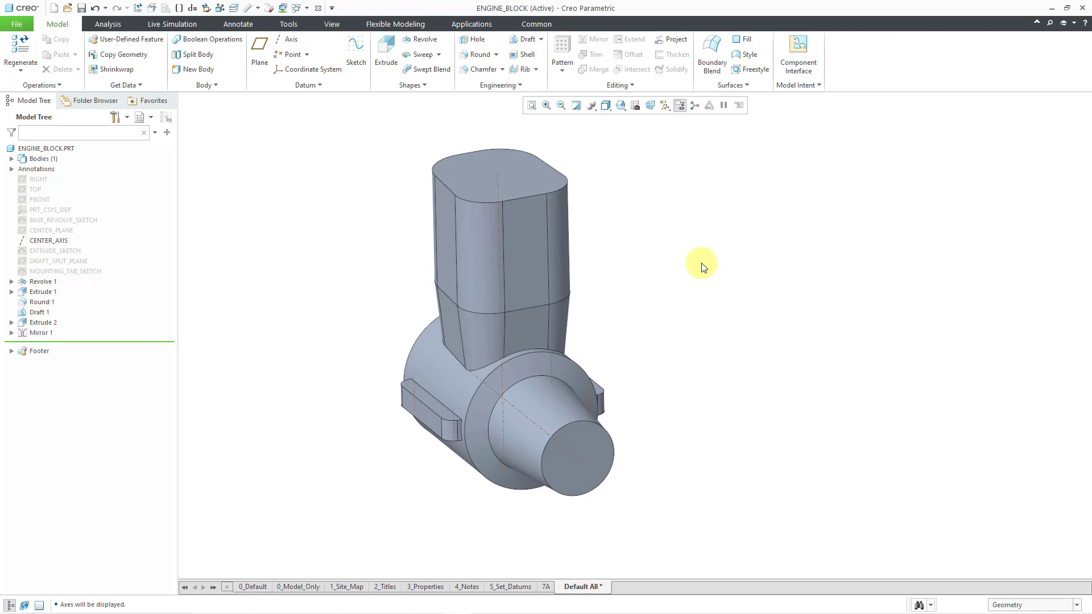
click(478, 39)
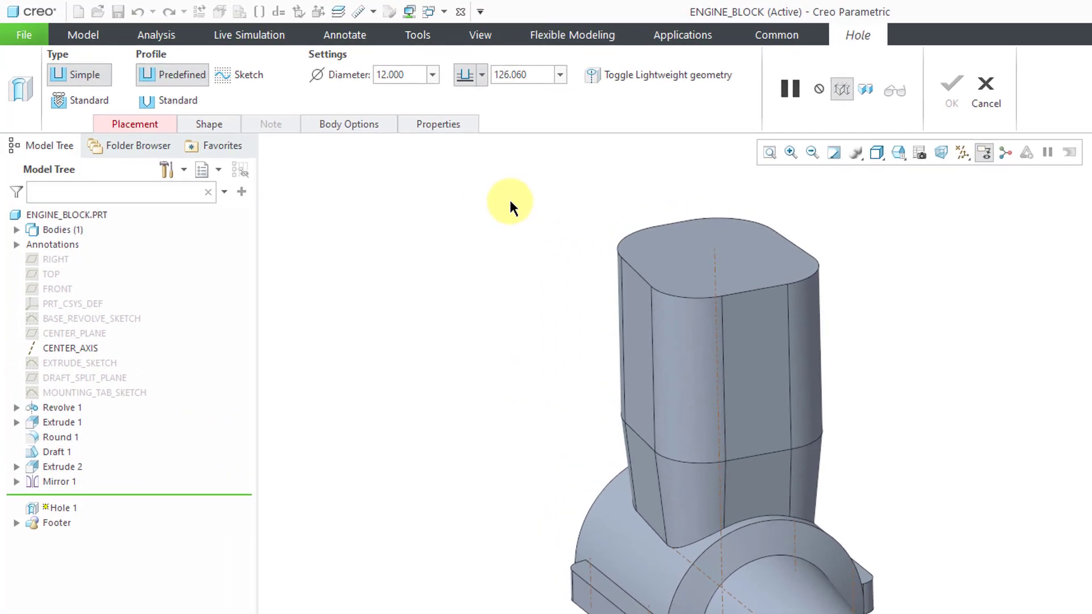
Try the Standard hole type with a UNC thread and 1-64 screw size, and switch back to Simple
click(80, 104)
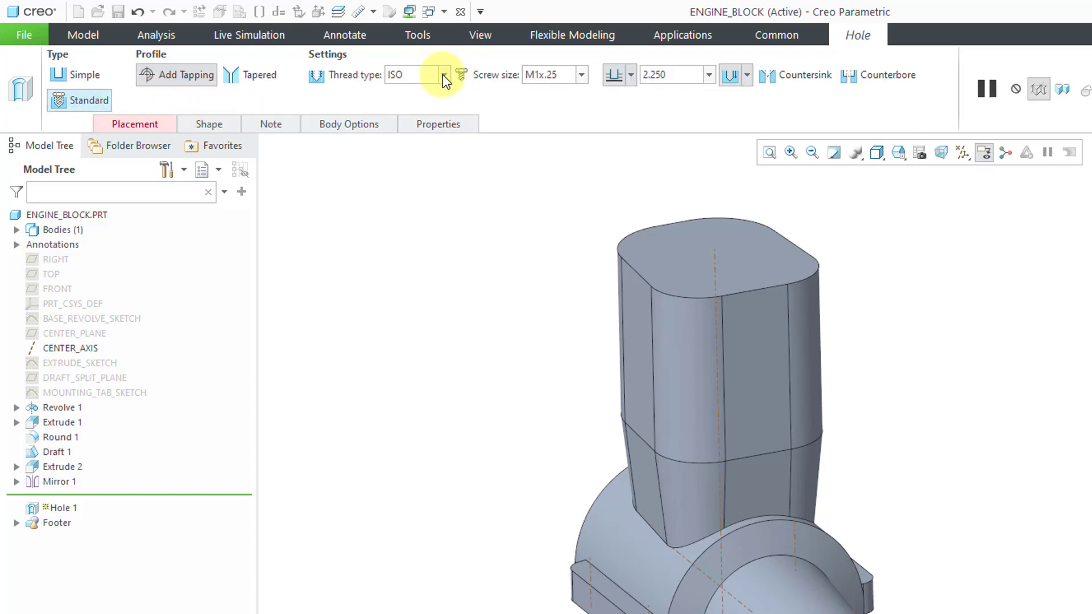
click(443, 75)
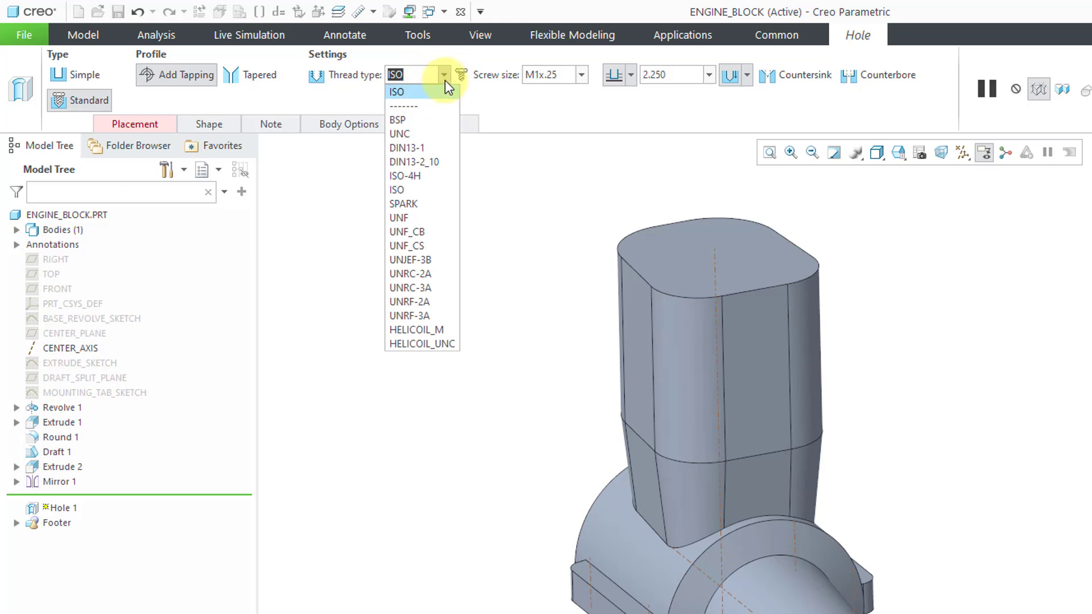
click(432, 134)
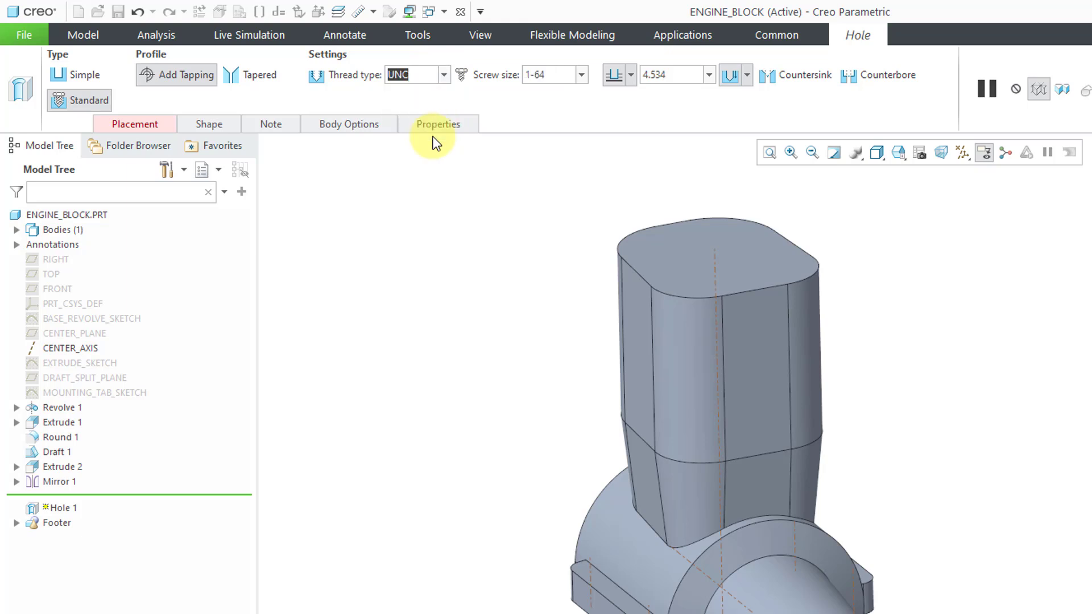
click(579, 75)
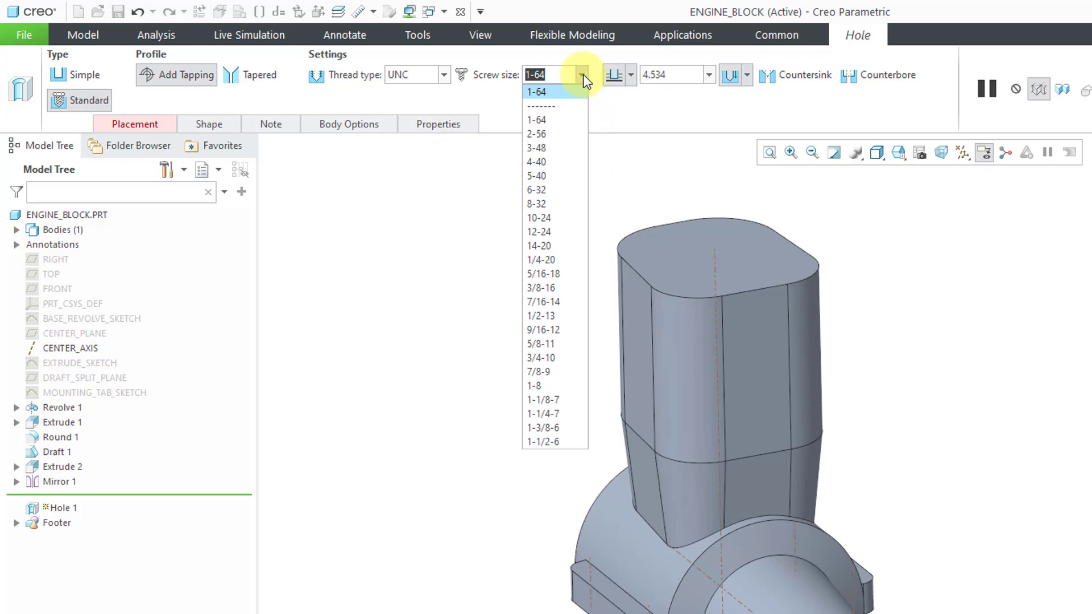
click(562, 91)
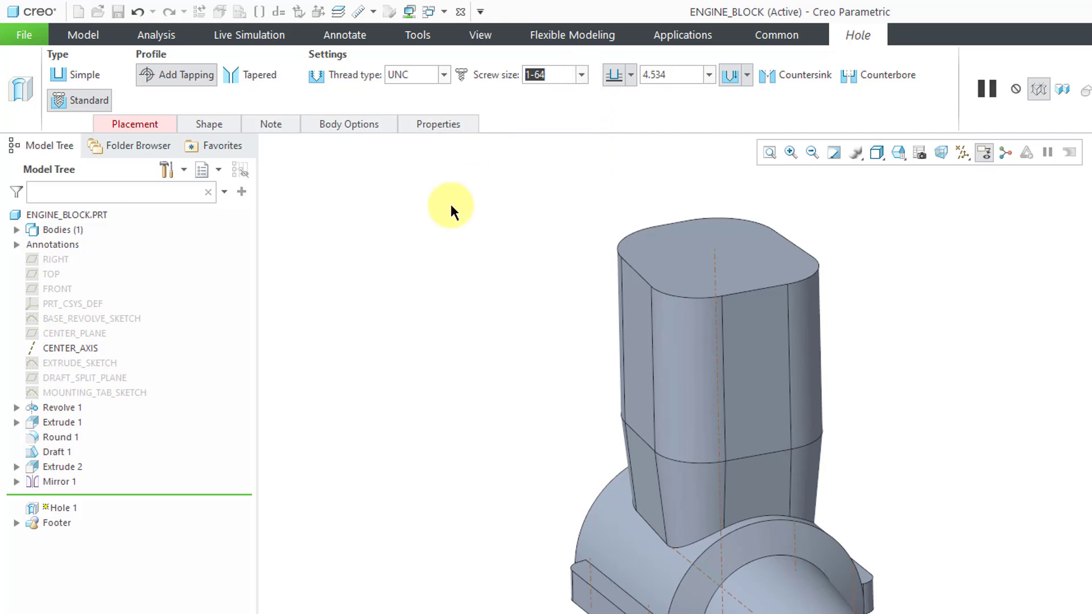
click(80, 76)
Place the hole coaxially using axis A_2 and the end face of the tapered boss, with its depth set to Through All
click(144, 123)
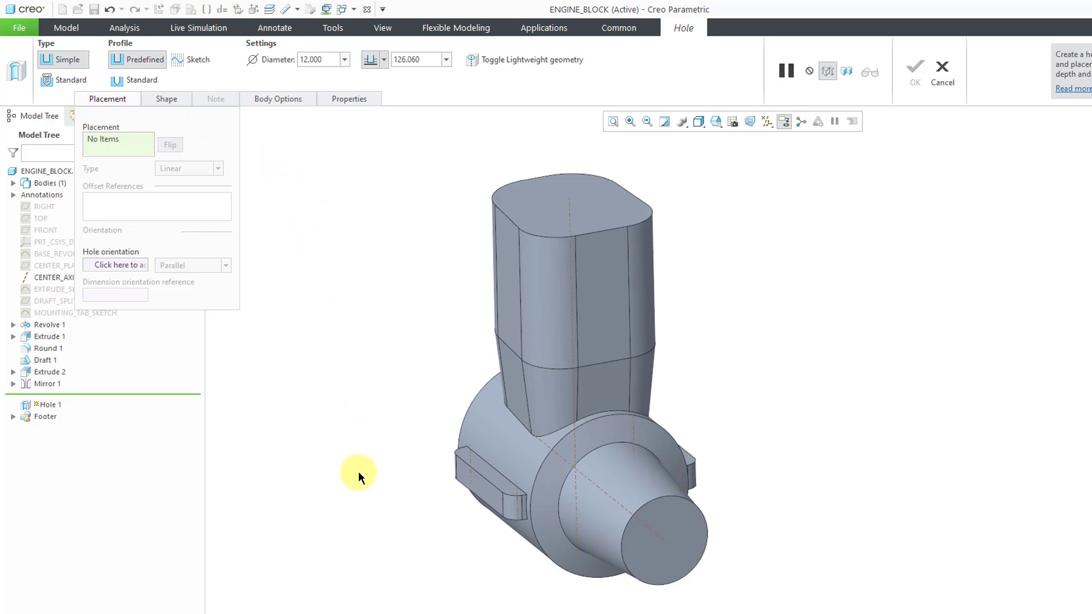
click(653, 531)
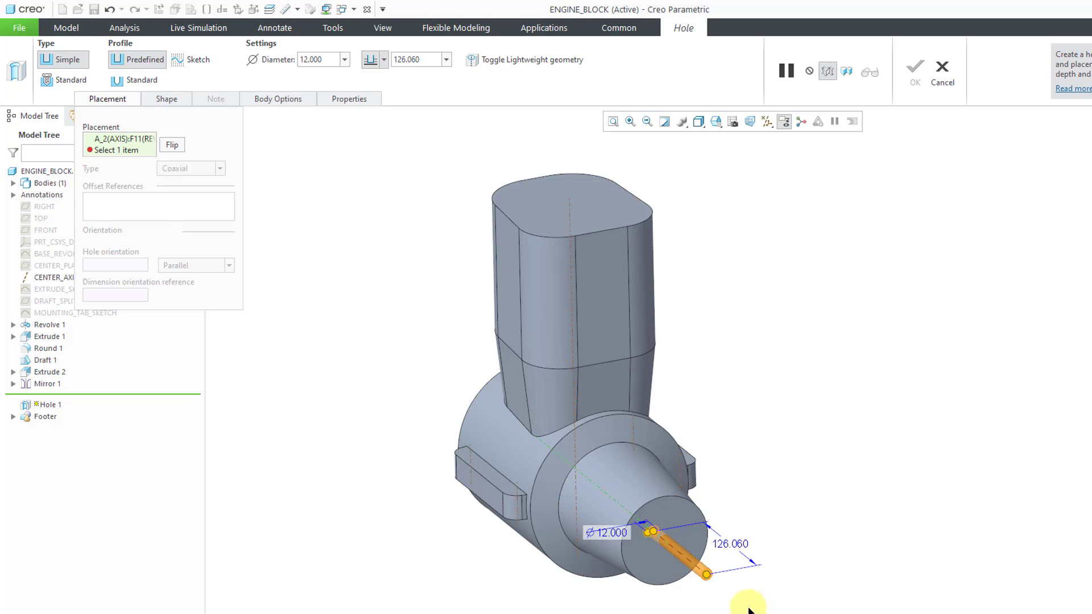
click(670, 566)
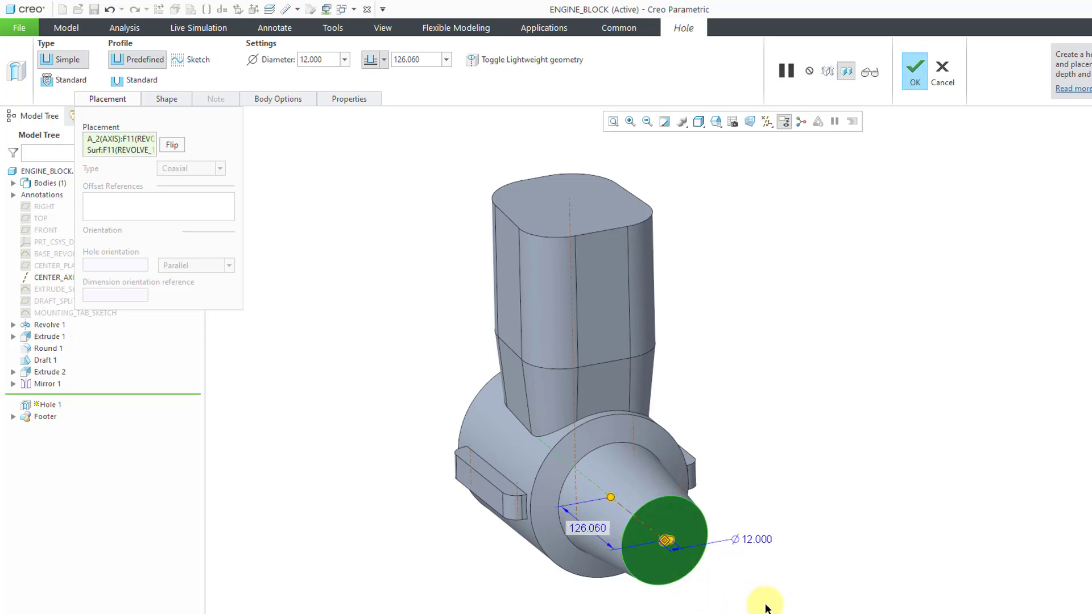
scroll(645, 532, up, 3)
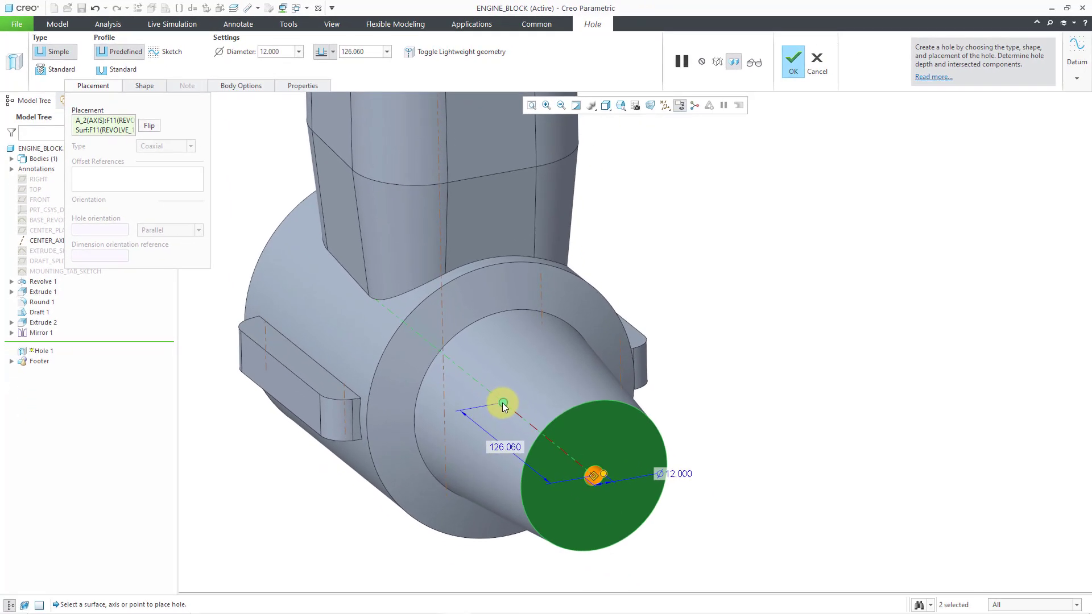
right_click(503, 405)
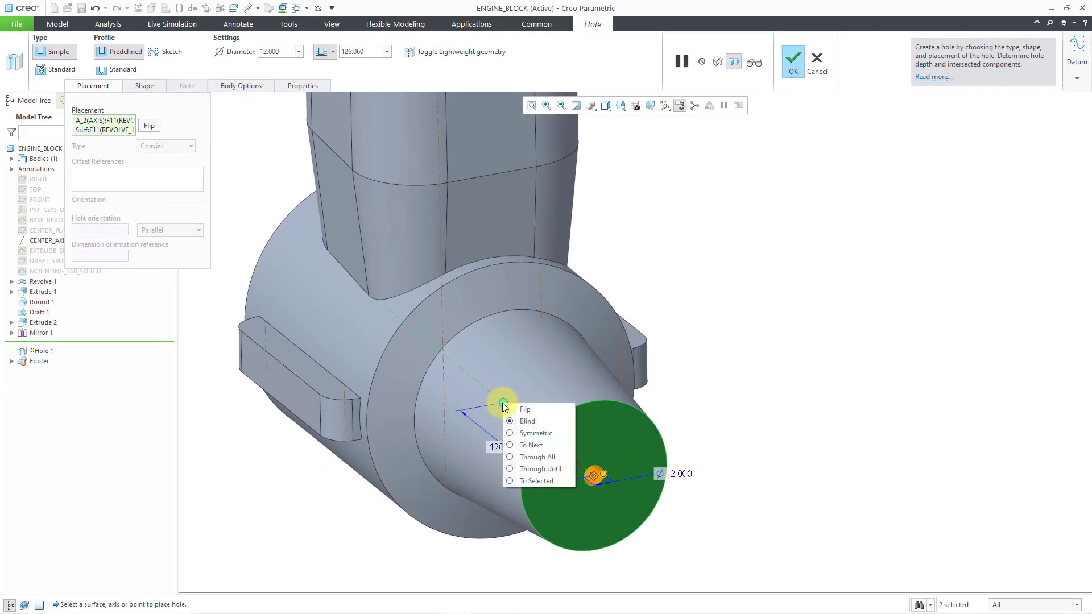
click(533, 456)
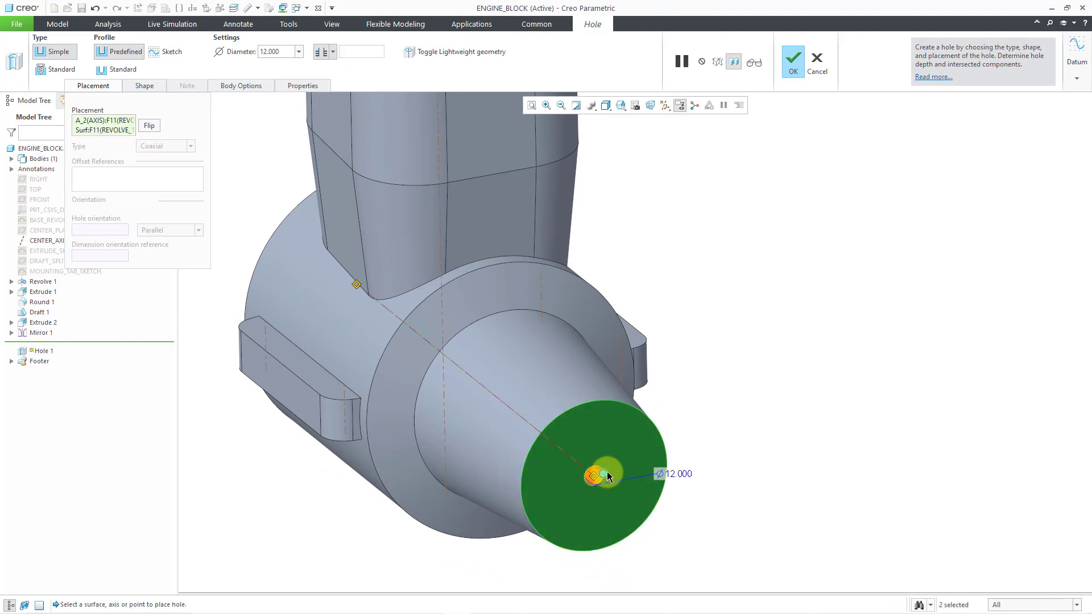
Set the hole diameter to 62.5 and complete the Hole feature
drag(604, 473, 618, 453)
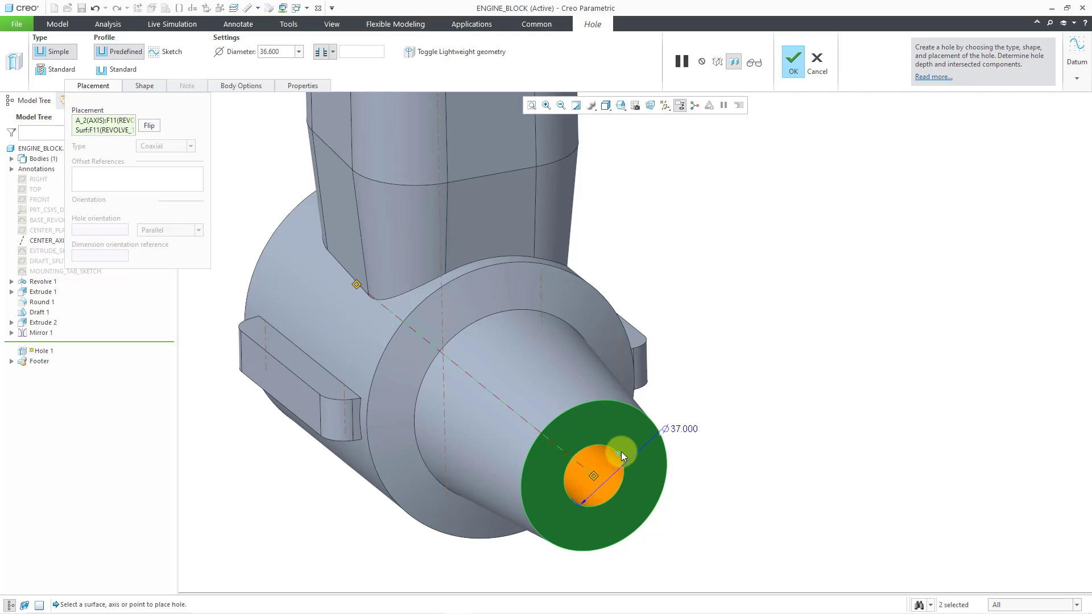
double_click(684, 430)
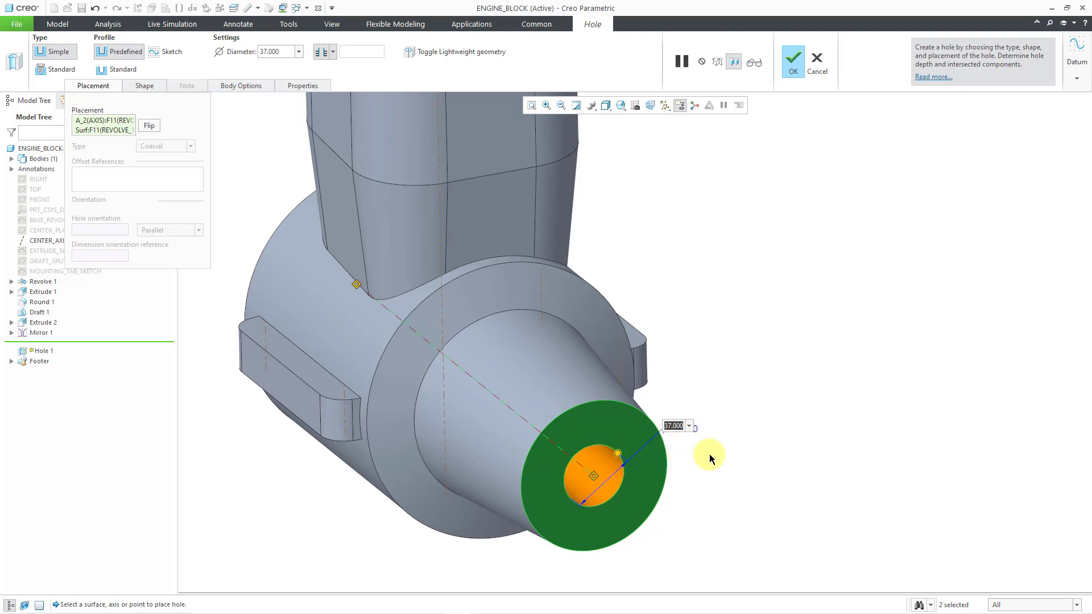
text(62.5)
key(Return)
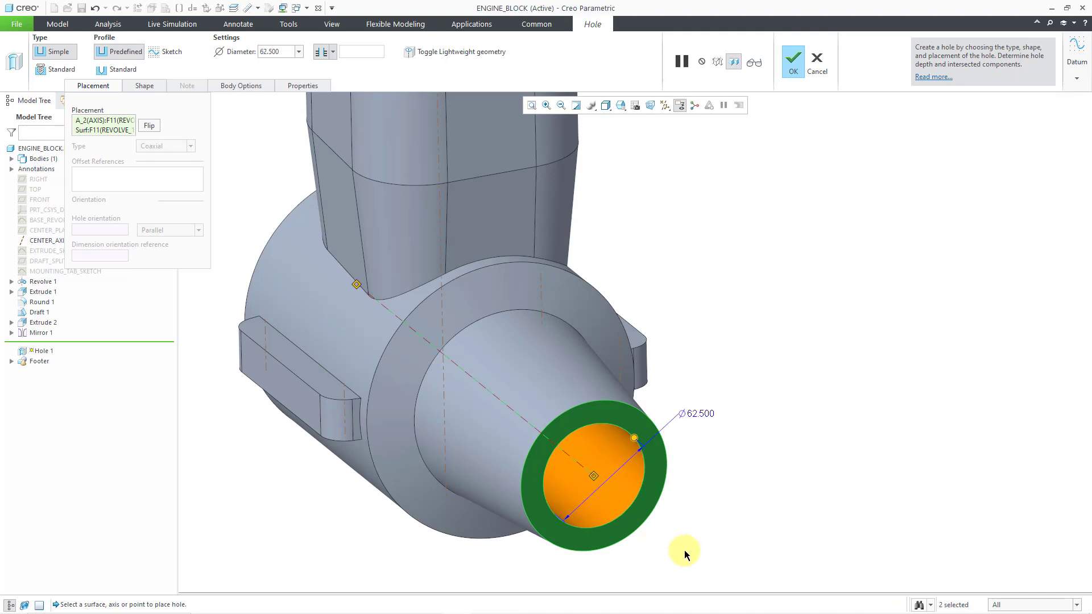
scroll(720, 495, down, 5)
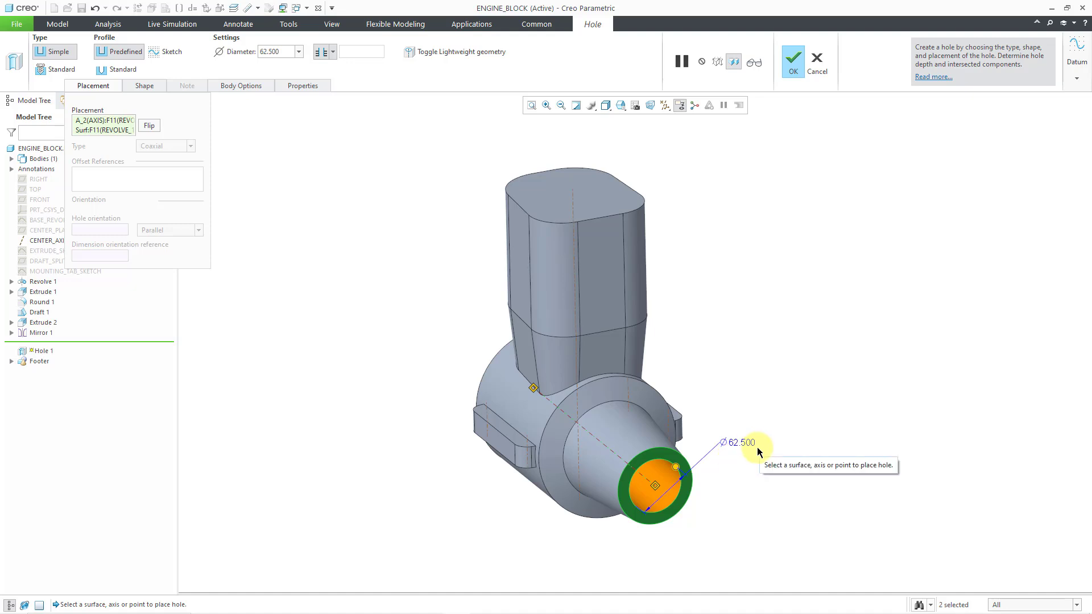
middle_click(754, 463)
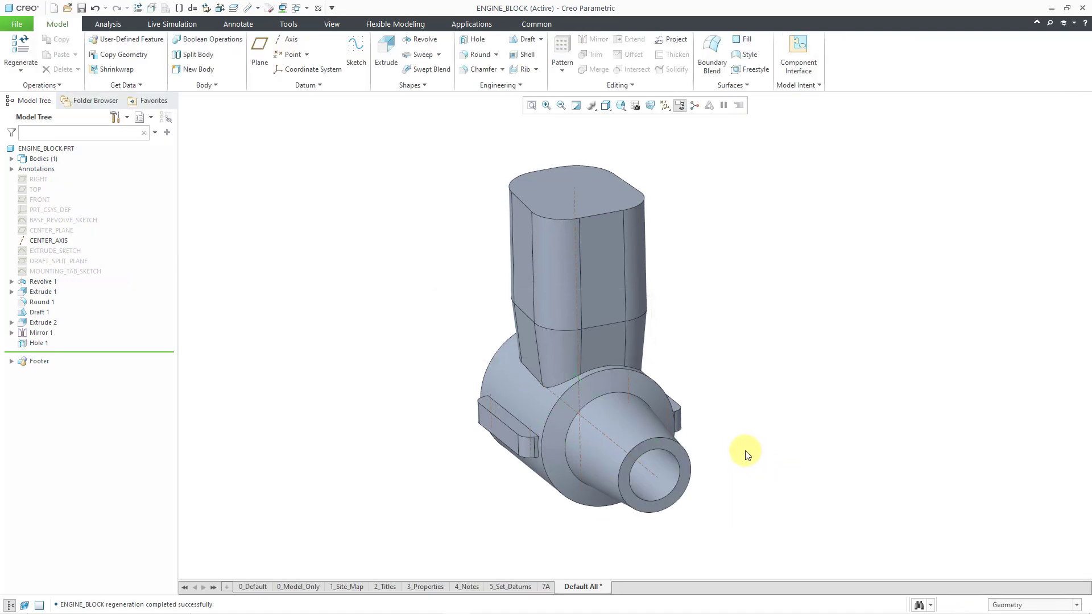
Turn off the display of datum axes
click(665, 105)
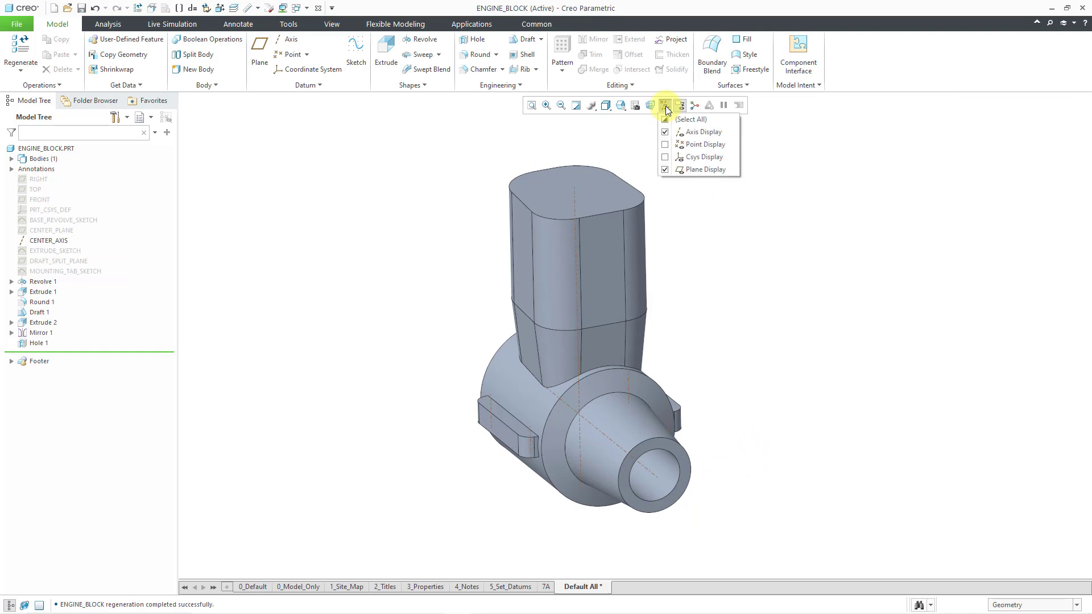
click(691, 134)
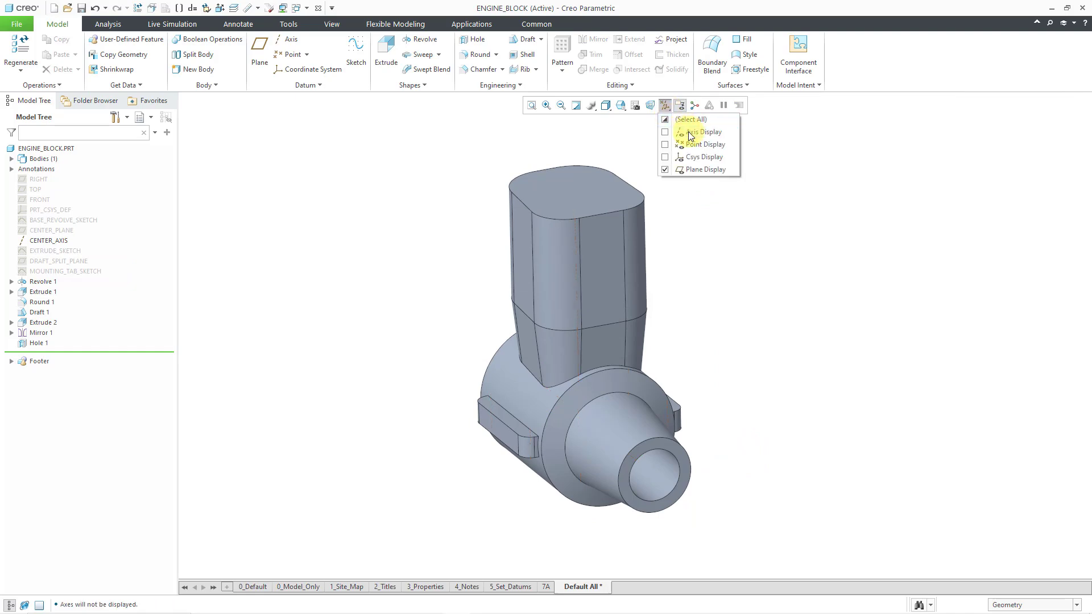
click(693, 236)
mouse_move(694, 265)
middle_down()
mouse_move(675, 230)
mouse_move(626, 236)
mouse_move(609, 257)
mouse_move(519, 266)
middle_up()
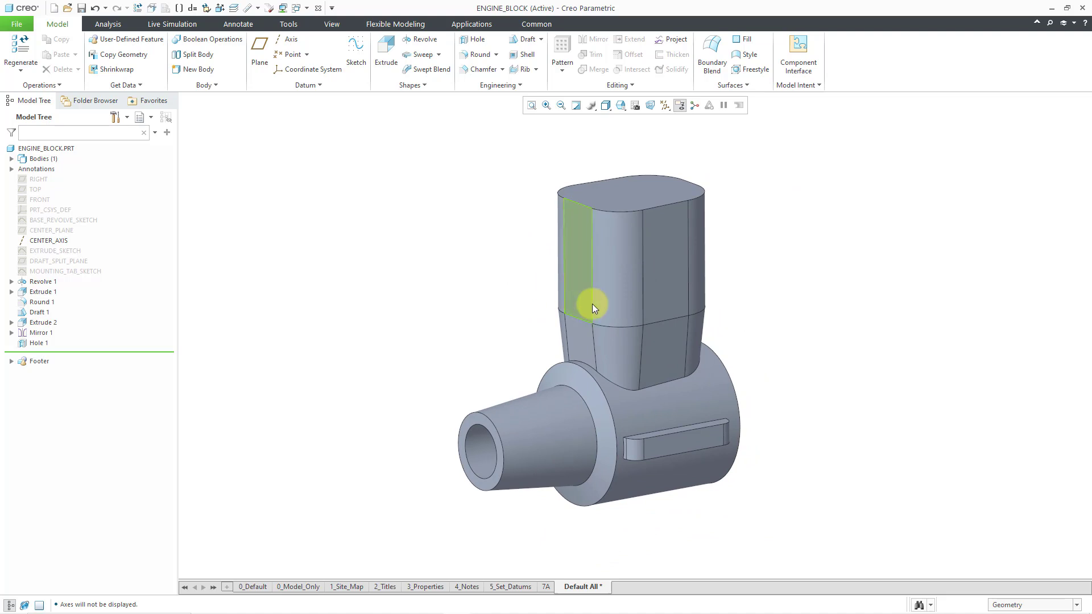
scroll(581, 307, down, 1)
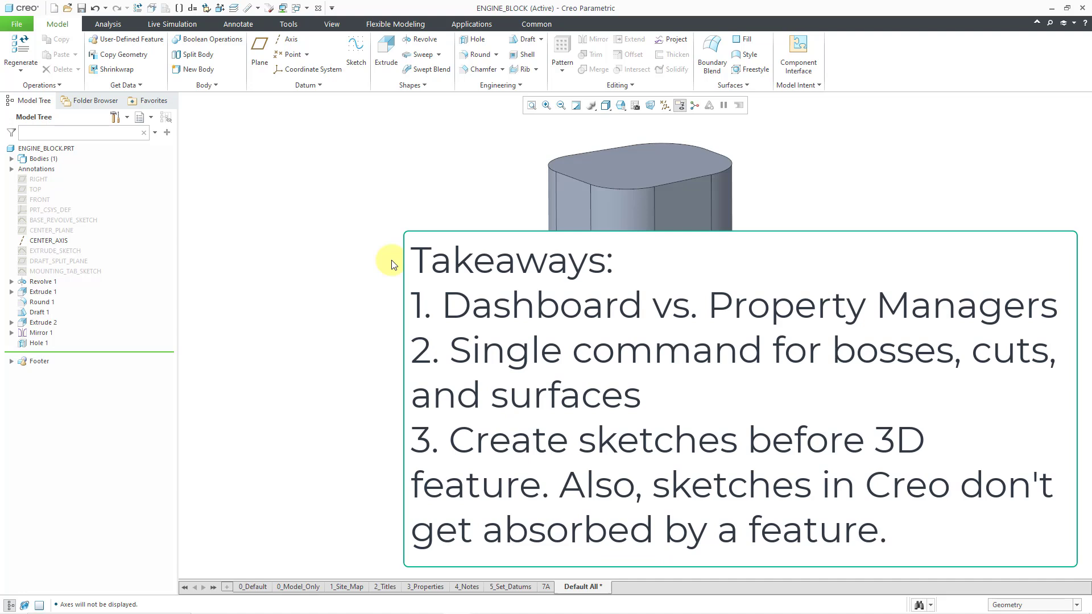
Start an Extrude feature to review its solid, surface and remove-material options, and cancel it
click(386, 54)
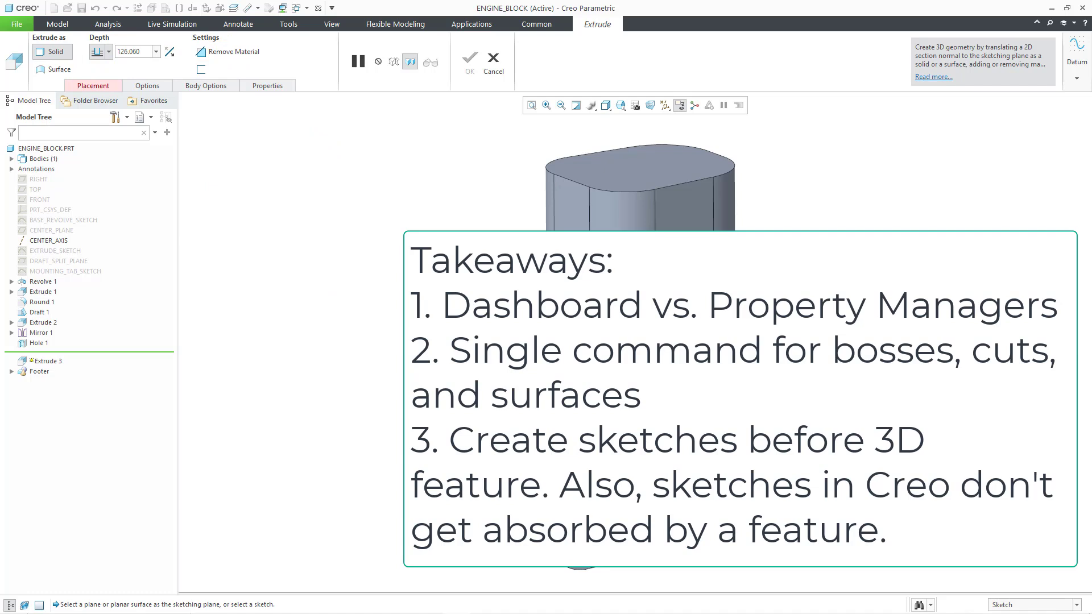
click(494, 63)
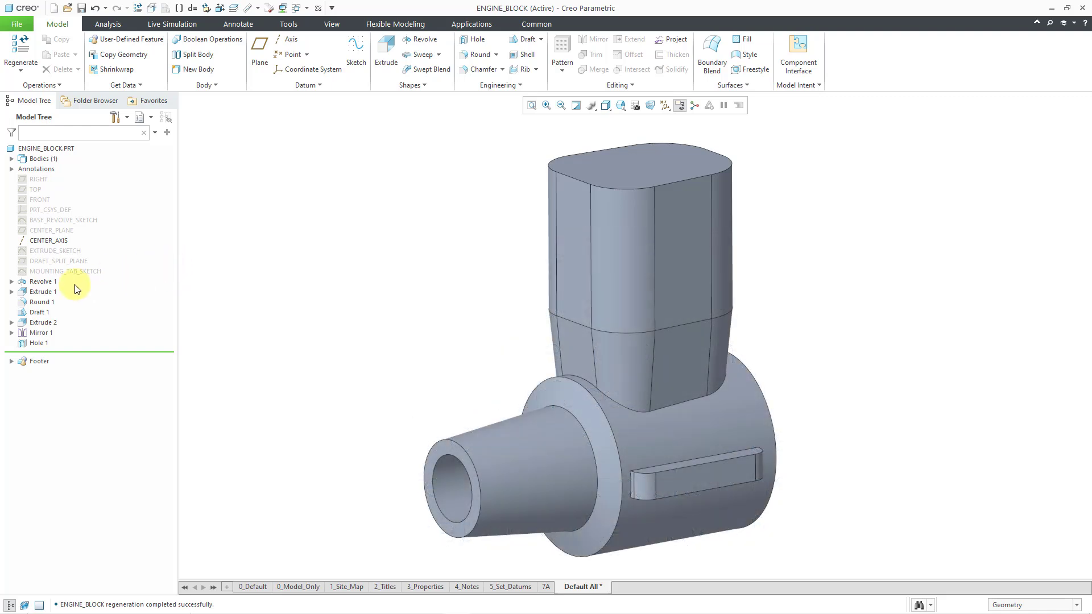
Expand Revolve 1 to inspect its referenced sketch, and highlight the standalone BASE_REVOLVE_SKETCH feature before clearing the selection
click(11, 282)
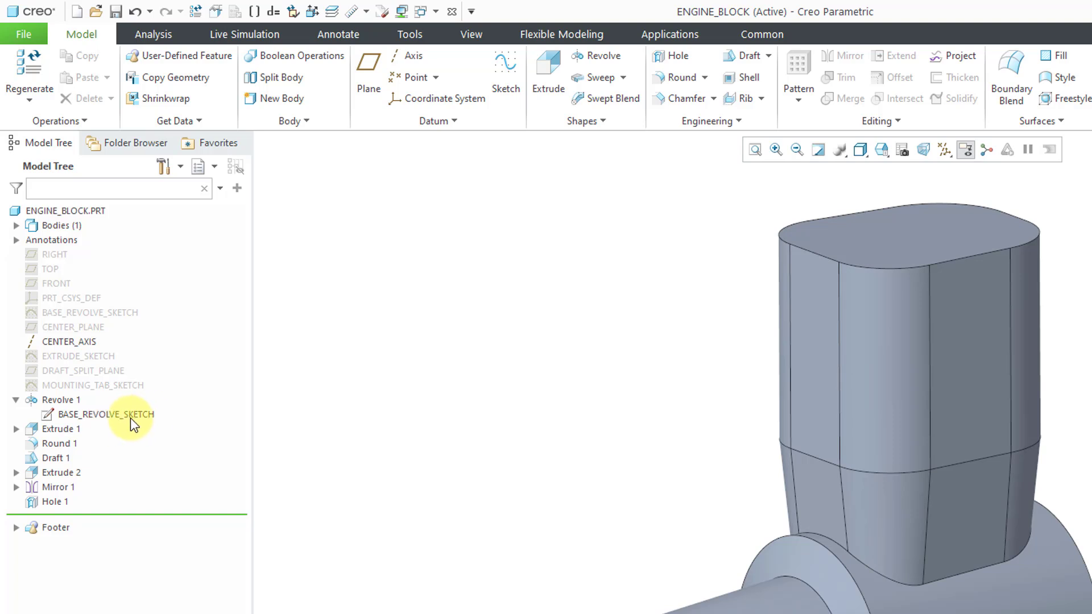
click(107, 313)
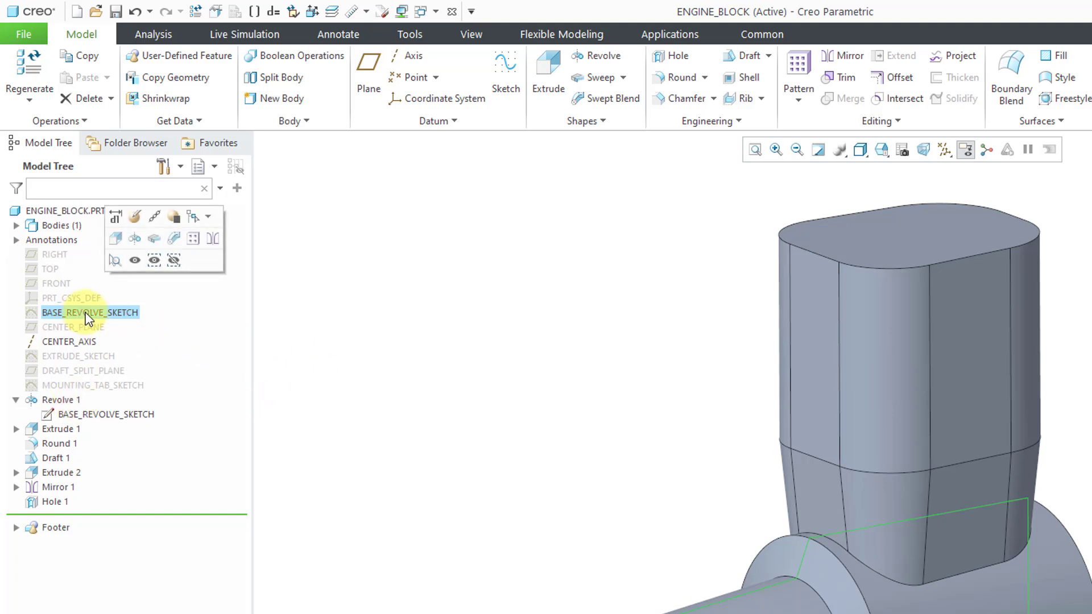
click(325, 375)
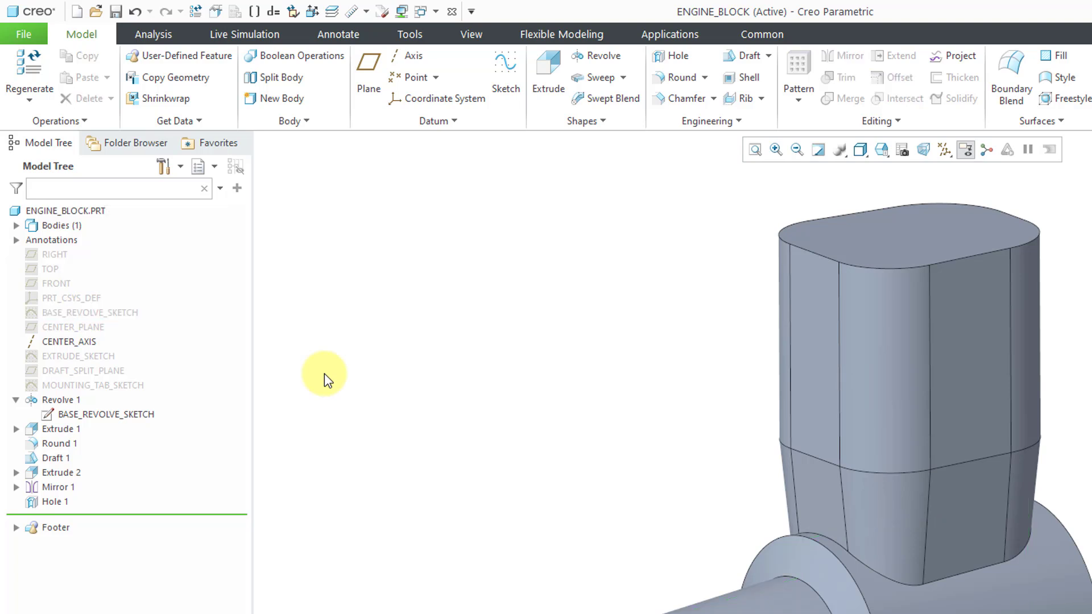
Hide used sketches from the model tree through the tree filters and apply the change
click(180, 167)
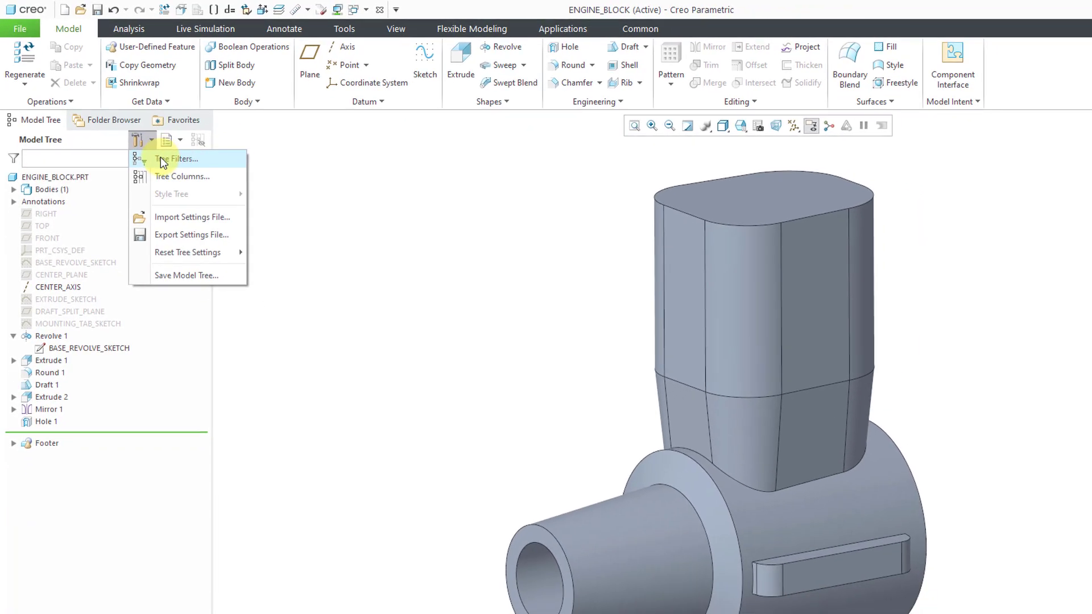
click(207, 189)
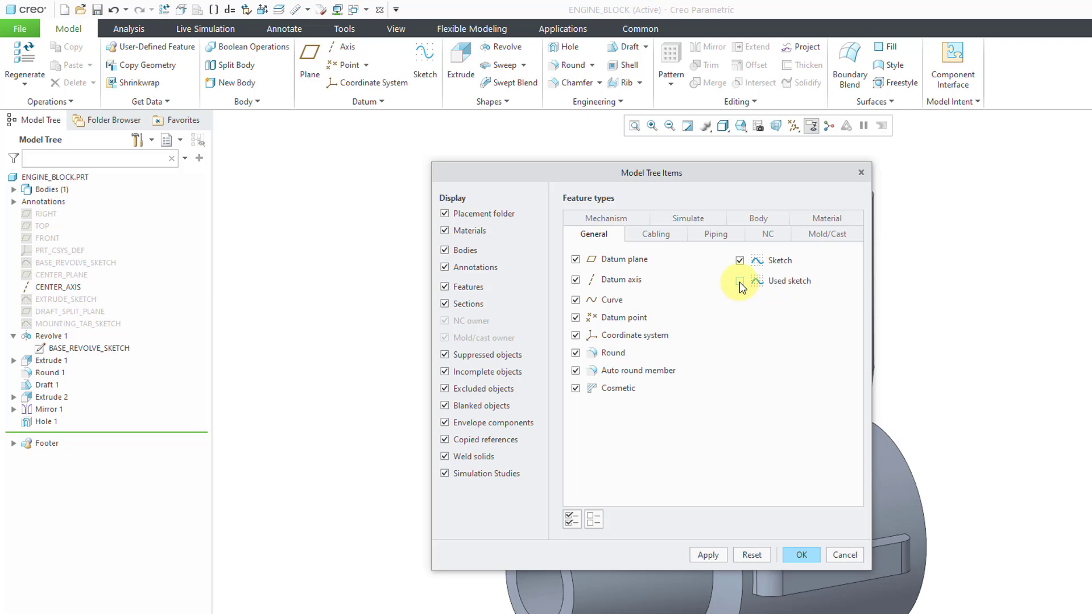
click(708, 555)
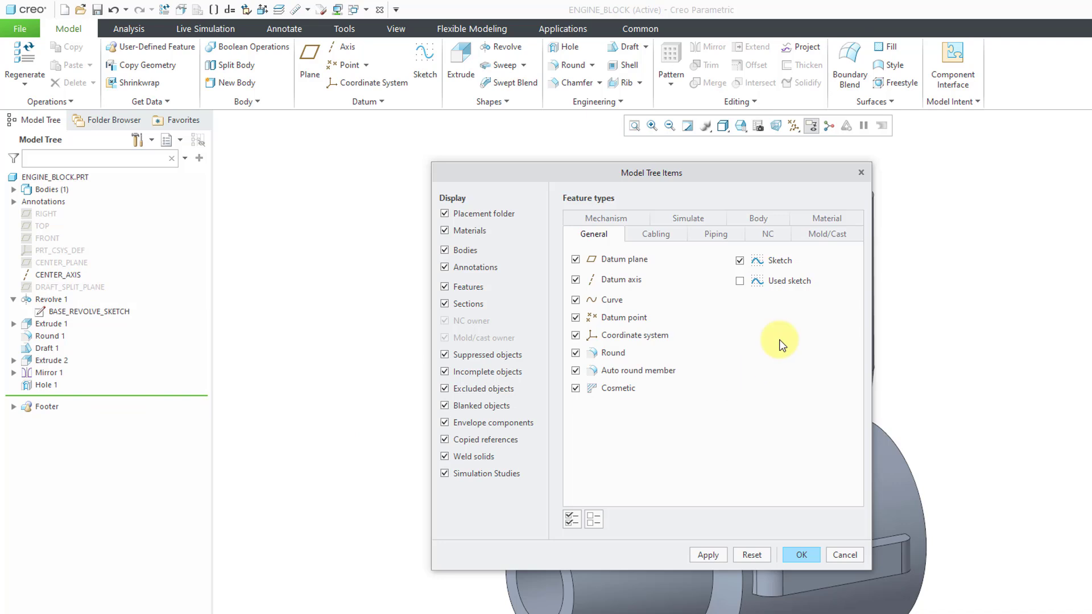
Turn the Used sketch filter back on, apply it and close the model tree item settings
click(740, 281)
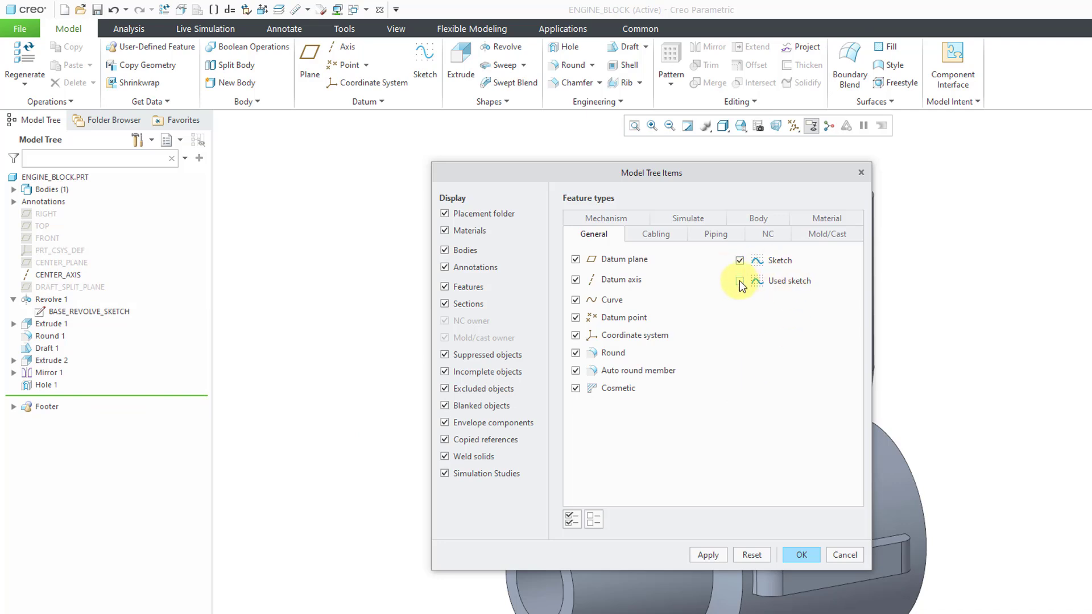
click(711, 555)
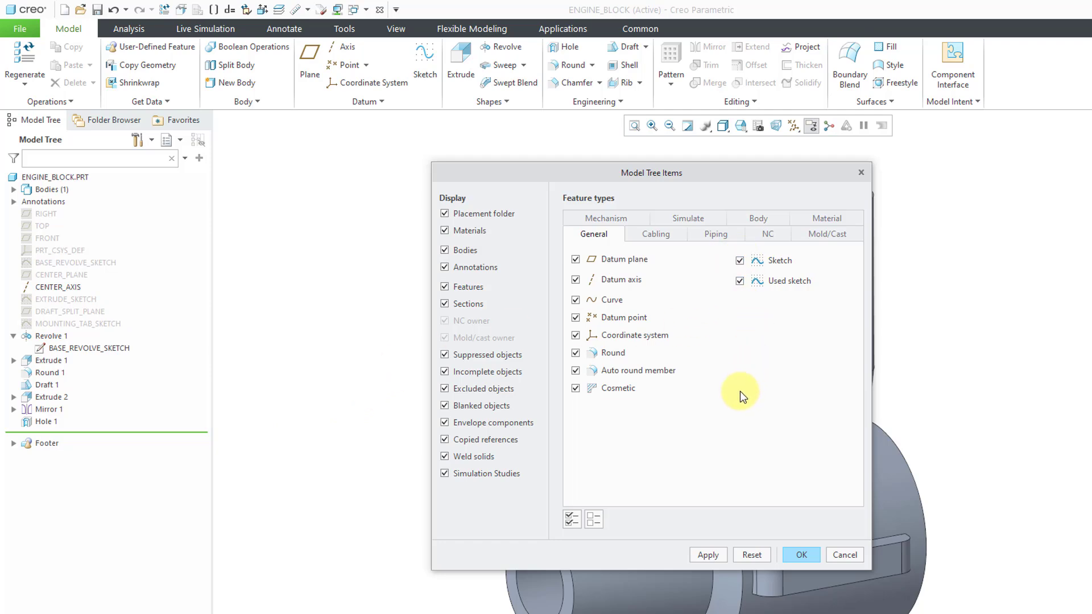
click(801, 555)
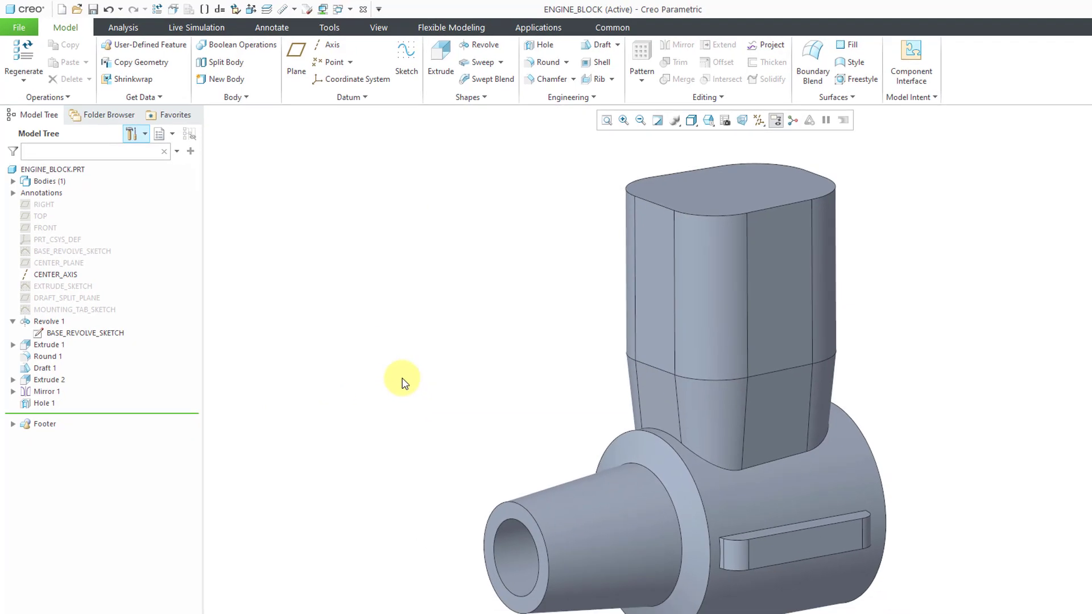